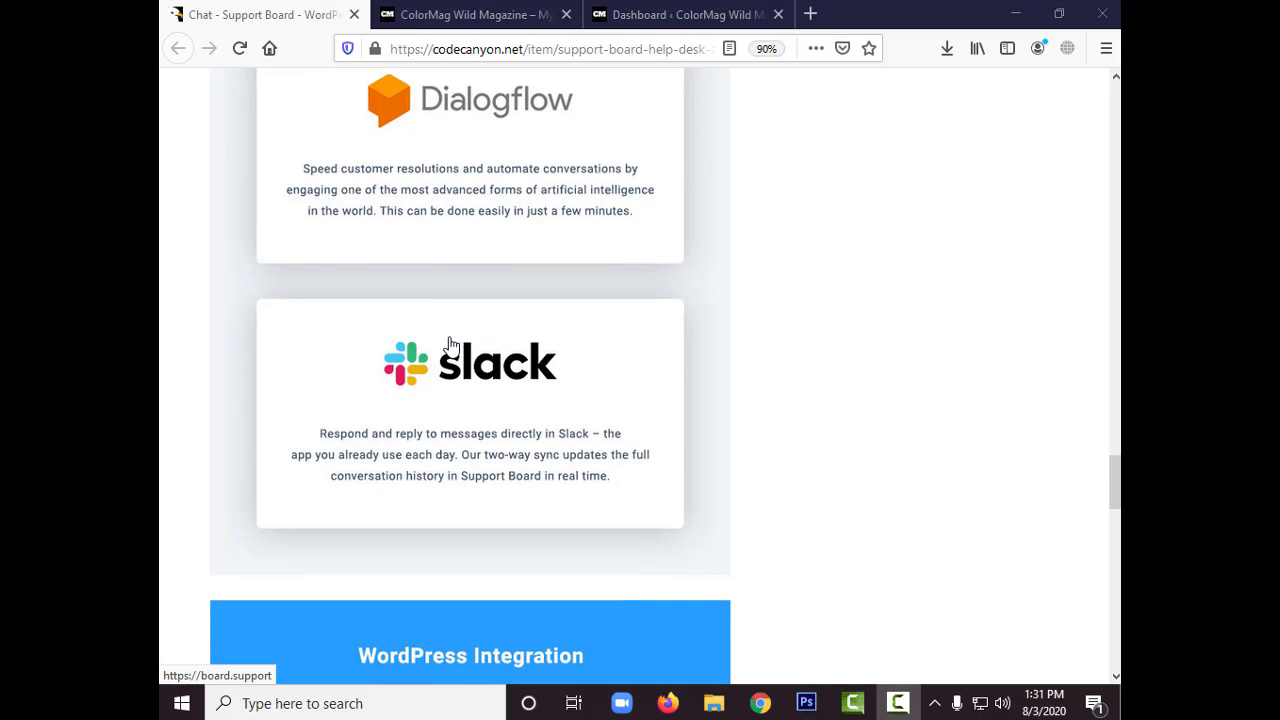
Review the Support Board plugin page's Dialogflow, Slack and WordPress integration sections, and open the plugin's live preview.
scroll(451, 345, up, 2)
scroll(451, 345, down, 3)
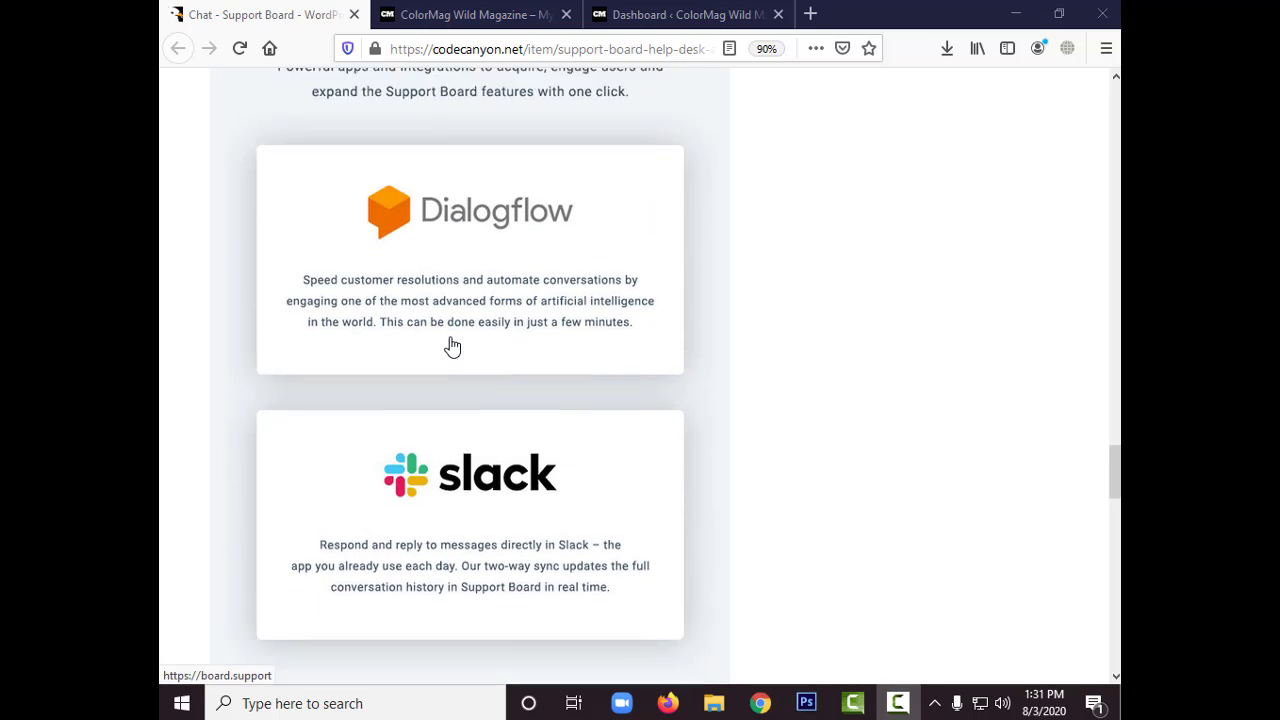
scroll(451, 345, down, 3)
scroll(451, 345, down, 3)
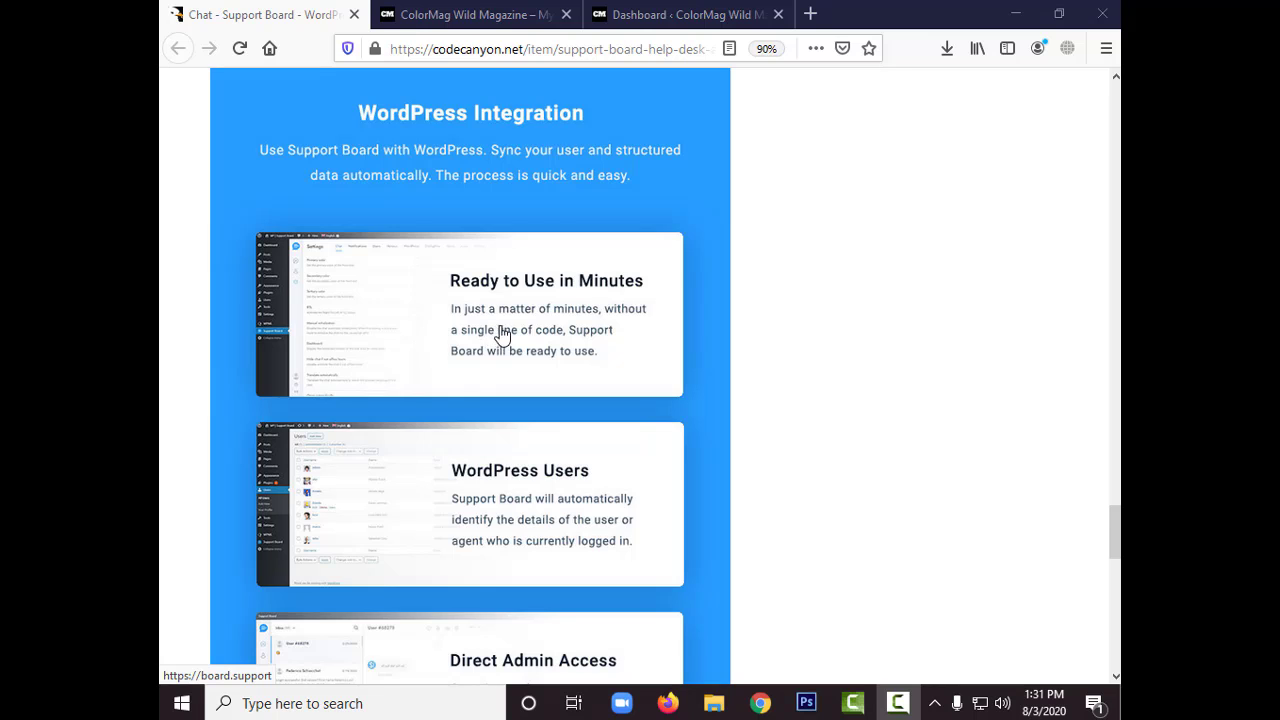
scroll(526, 345, down, 2)
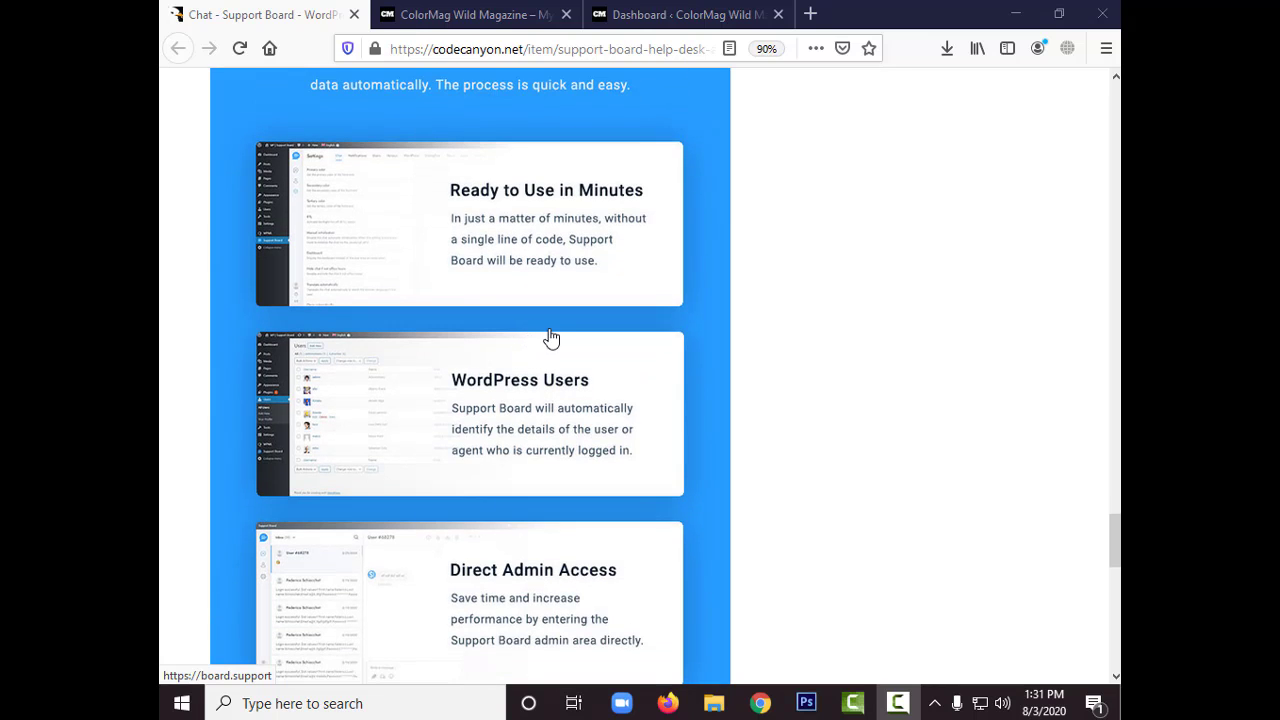
scroll(543, 420, down, 5)
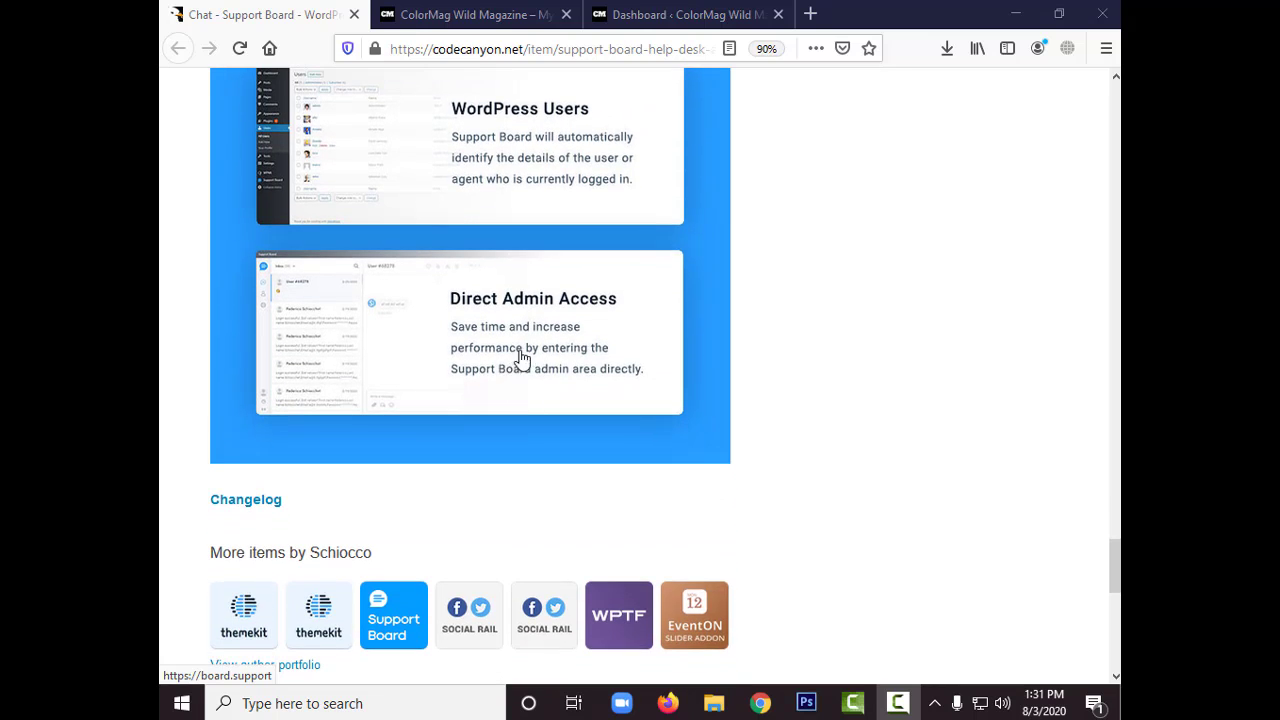
scroll(545, 355, down, 2)
scroll(580, 370, up, 10)
scroll(590, 393, up, 20)
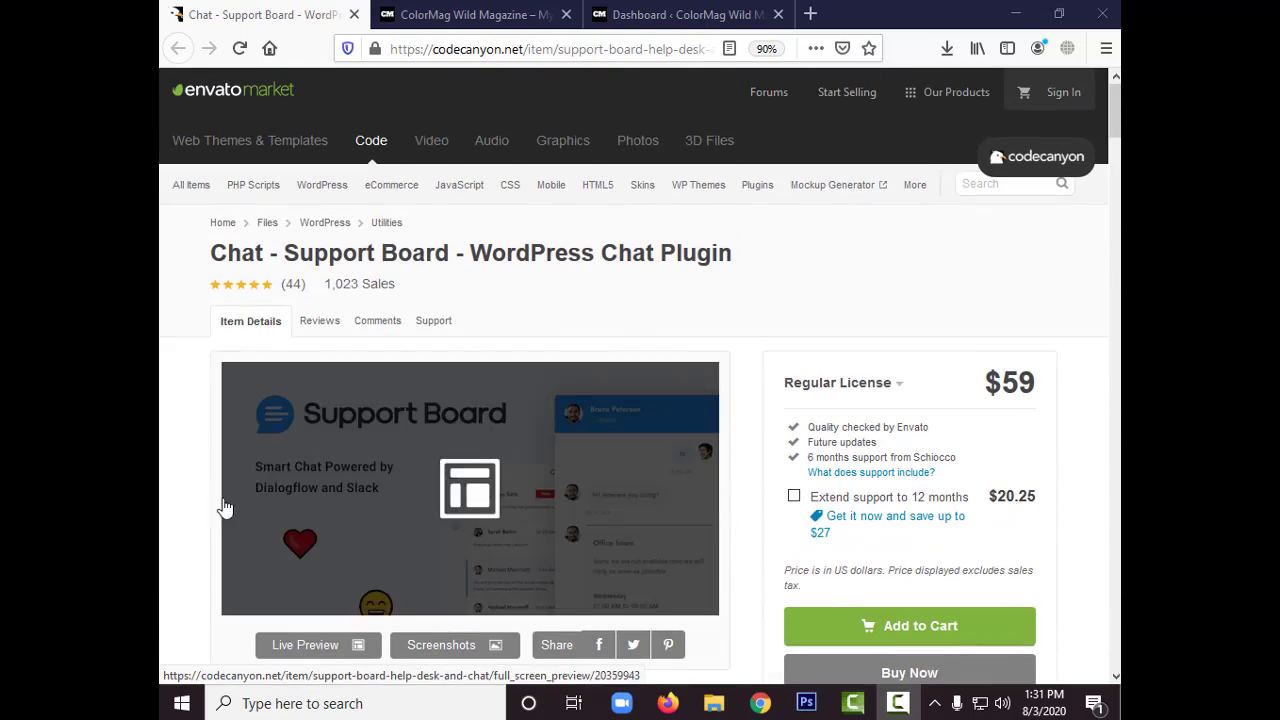
scroll(318, 440, down, 3)
click(318, 385)
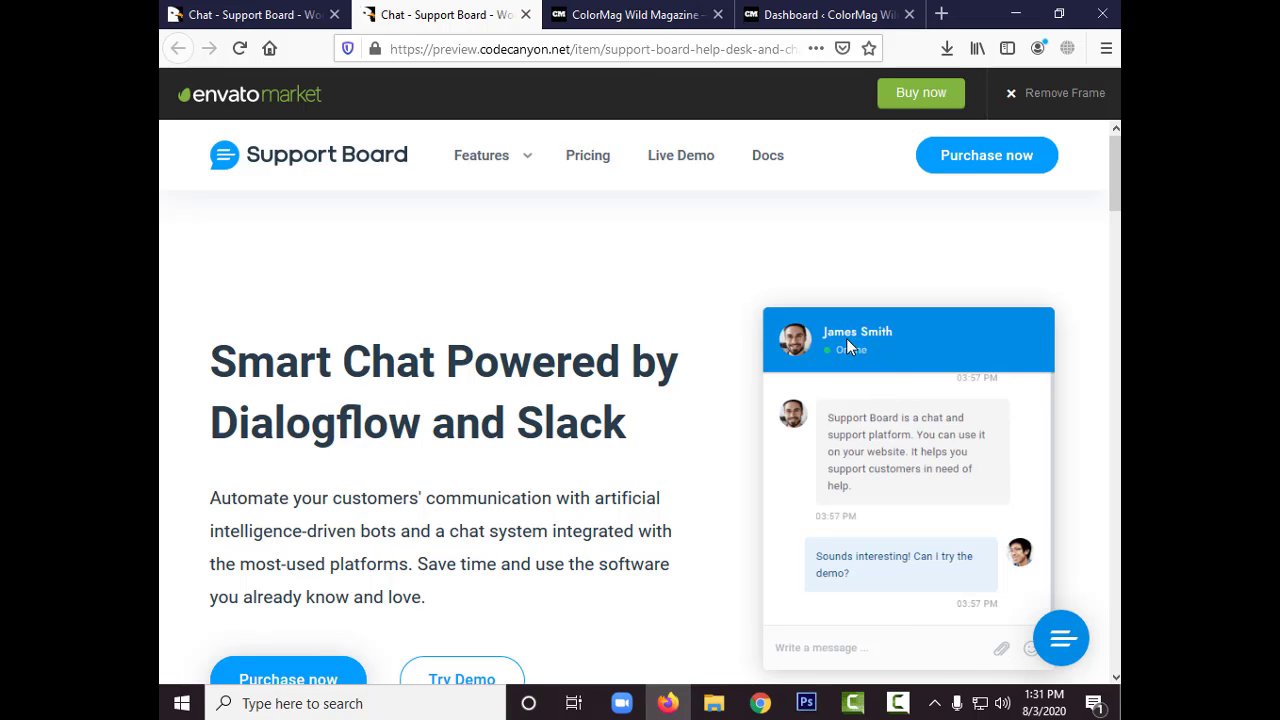
Look over the home page of the ColorMag Wild Magazine site.
click(620, 14)
scroll(613, 488, down, 5)
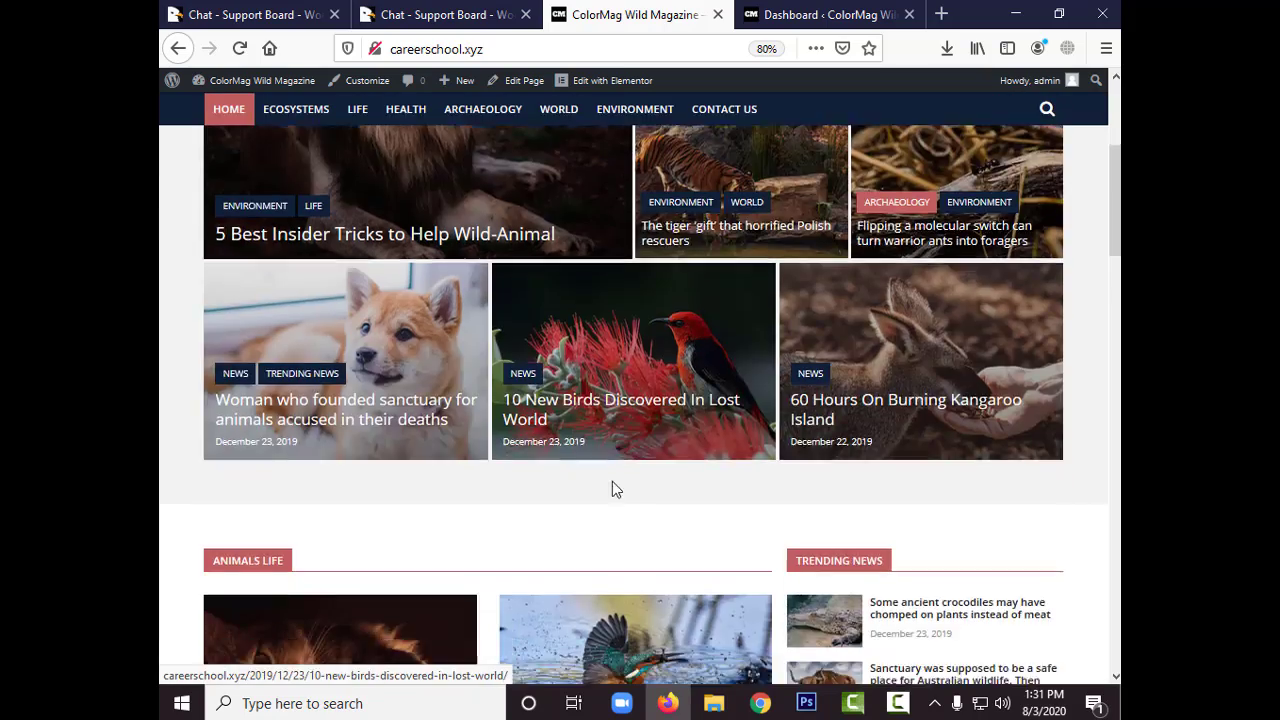
scroll(613, 488, up, 5)
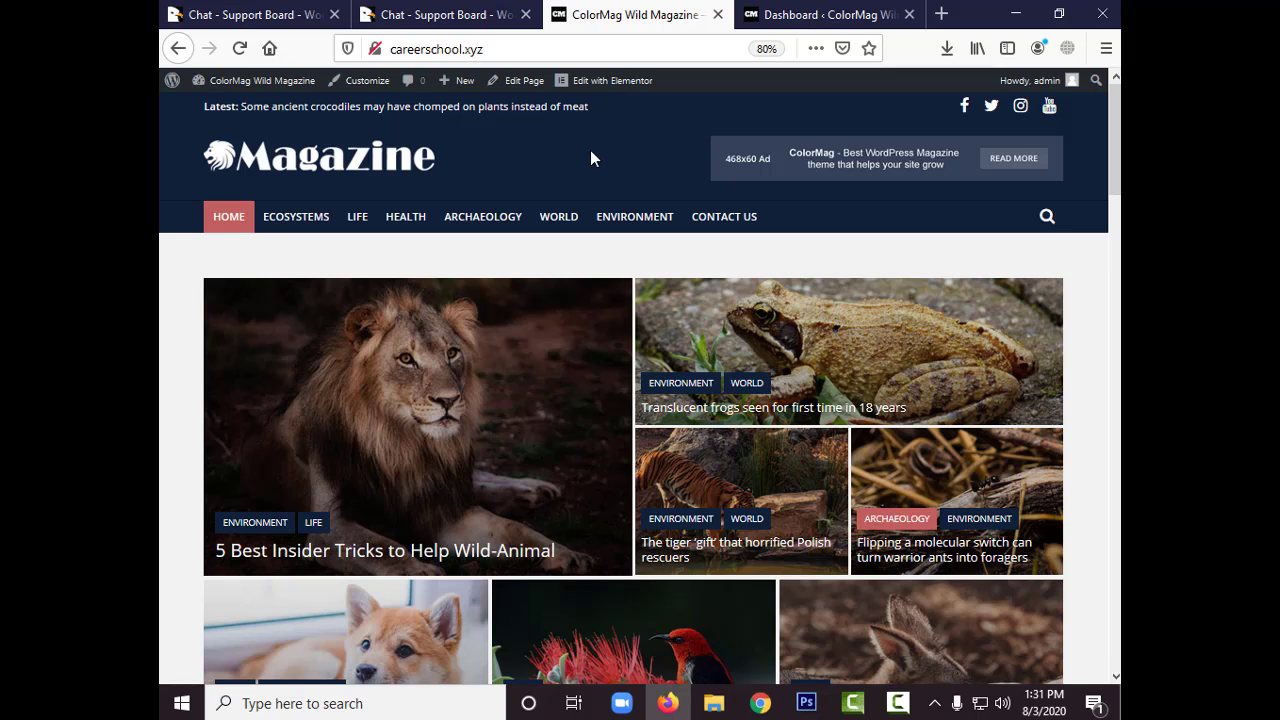
Go to the site's WordPress dashboard and review the list of installed plugins.
click(818, 14)
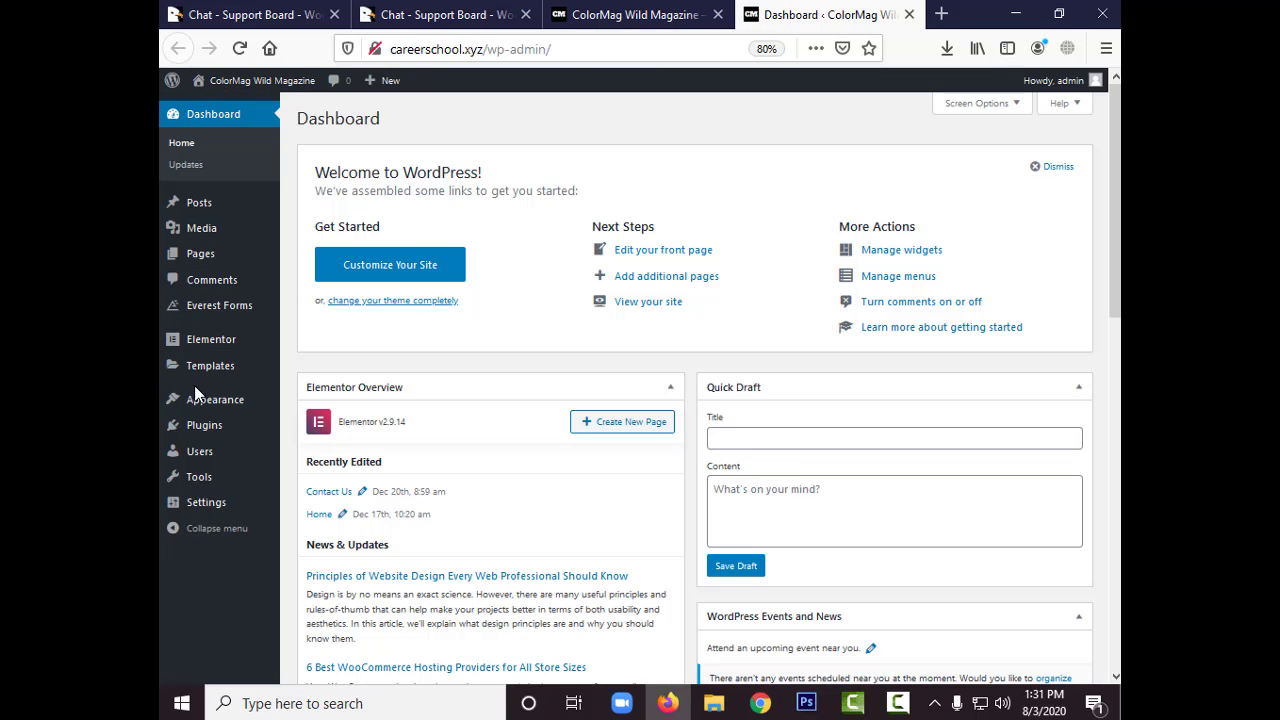
mouse_move(251, 423)
click(295, 425)
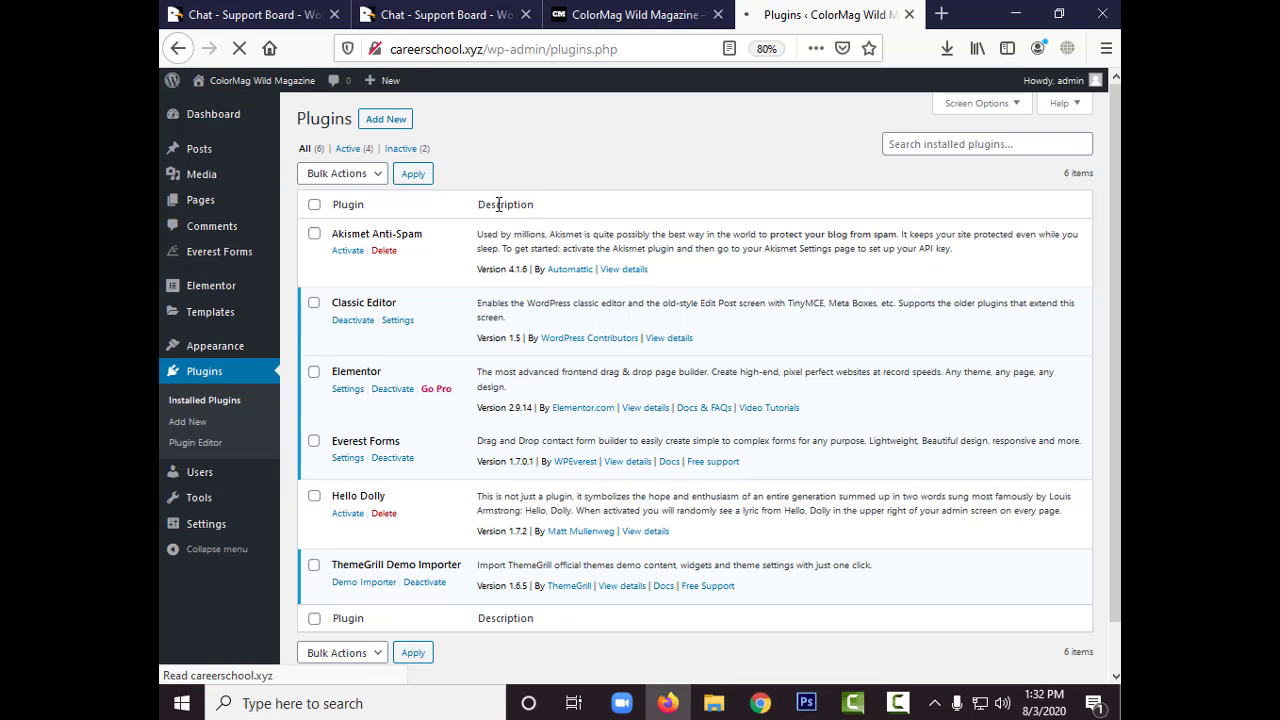
scroll(402, 567, down, 1)
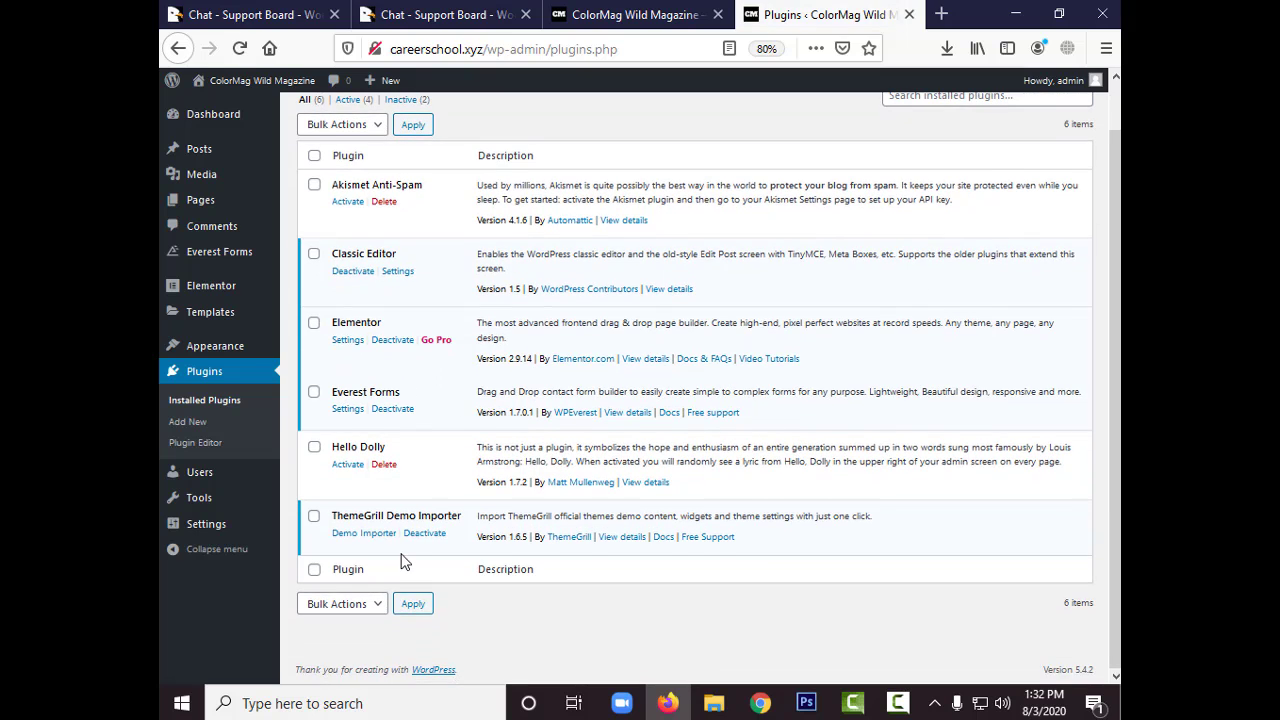
scroll(403, 562, up, 1)
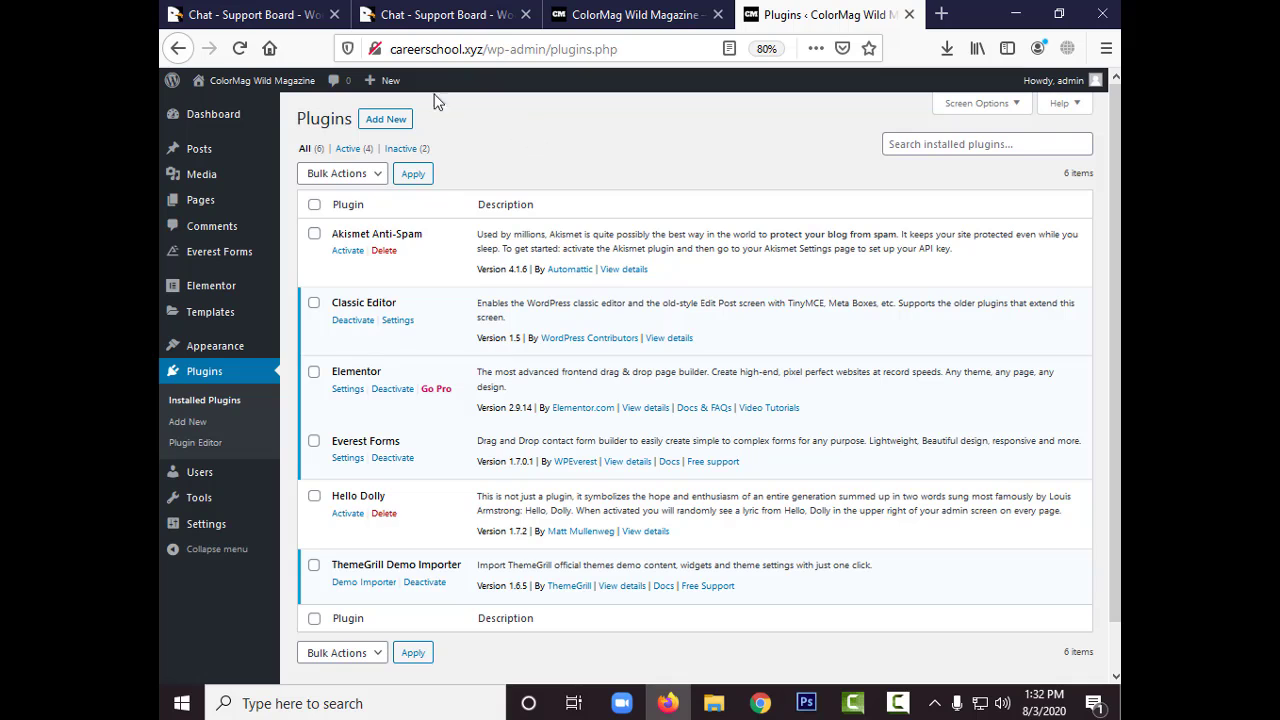
Install and activate the plugin from the uploaded file supportboard 3.0.8.zip, and open its Support Board admin page.
click(379, 124)
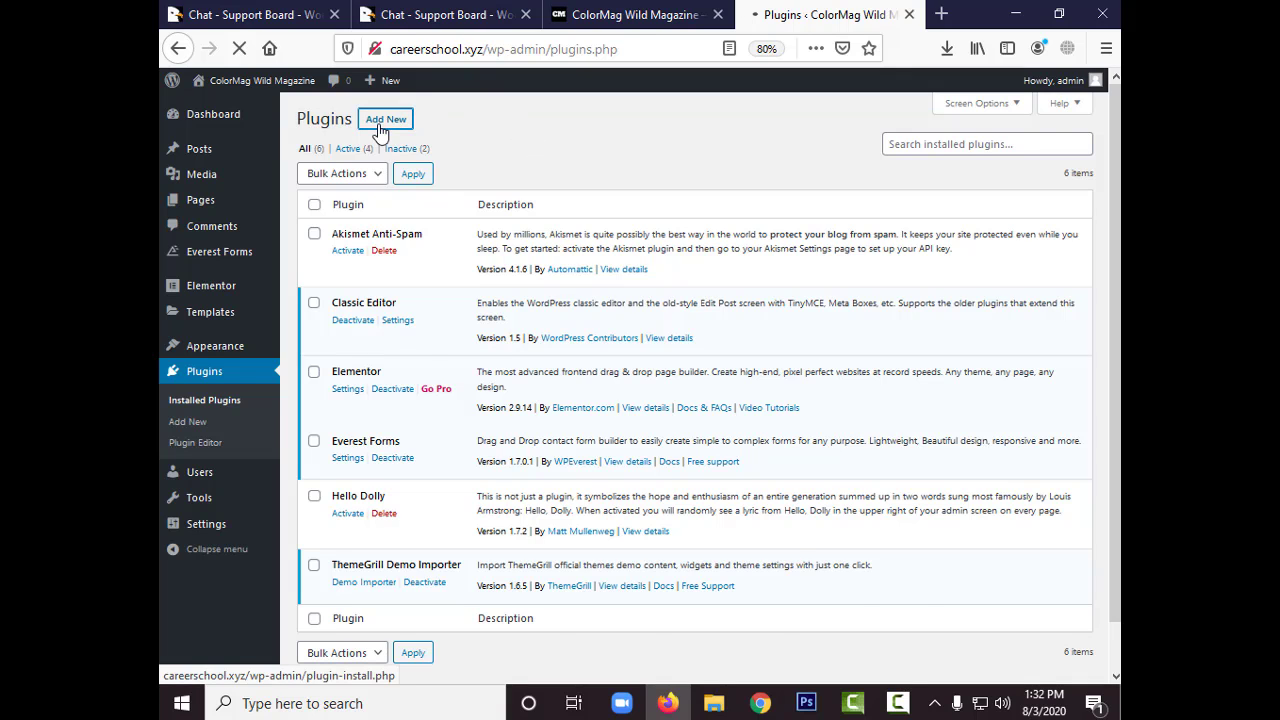
click(440, 125)
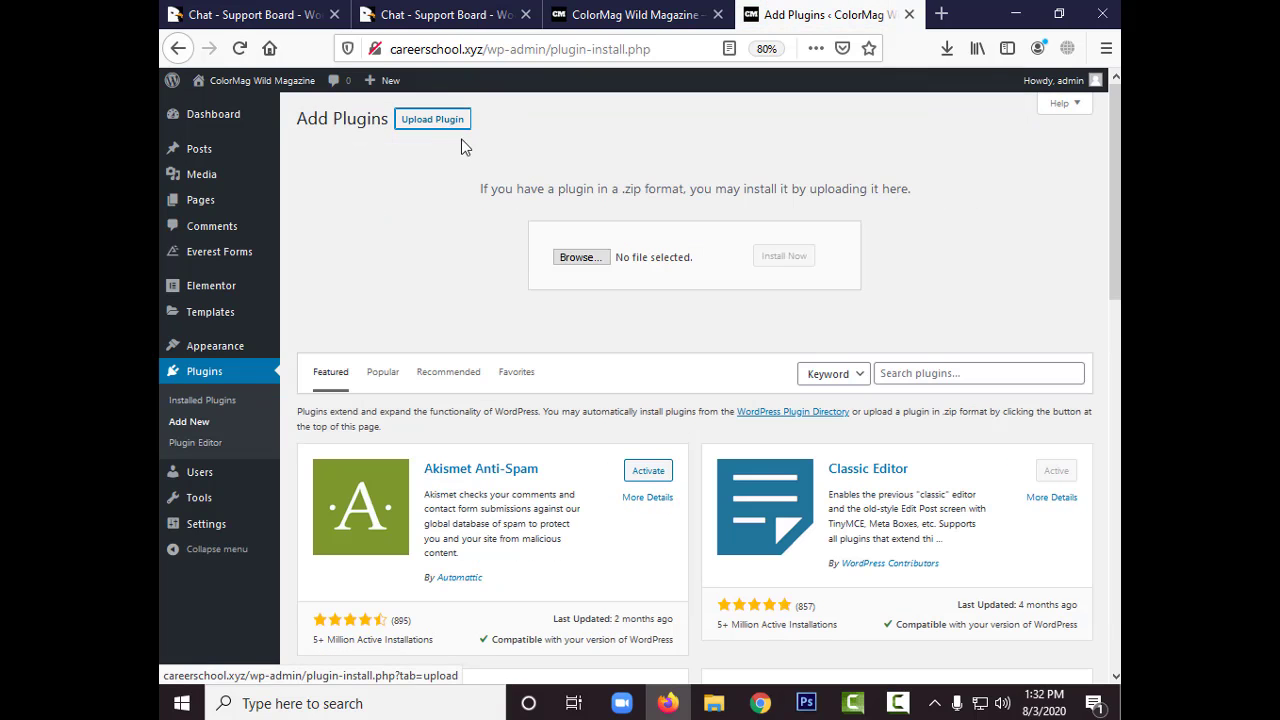
click(580, 258)
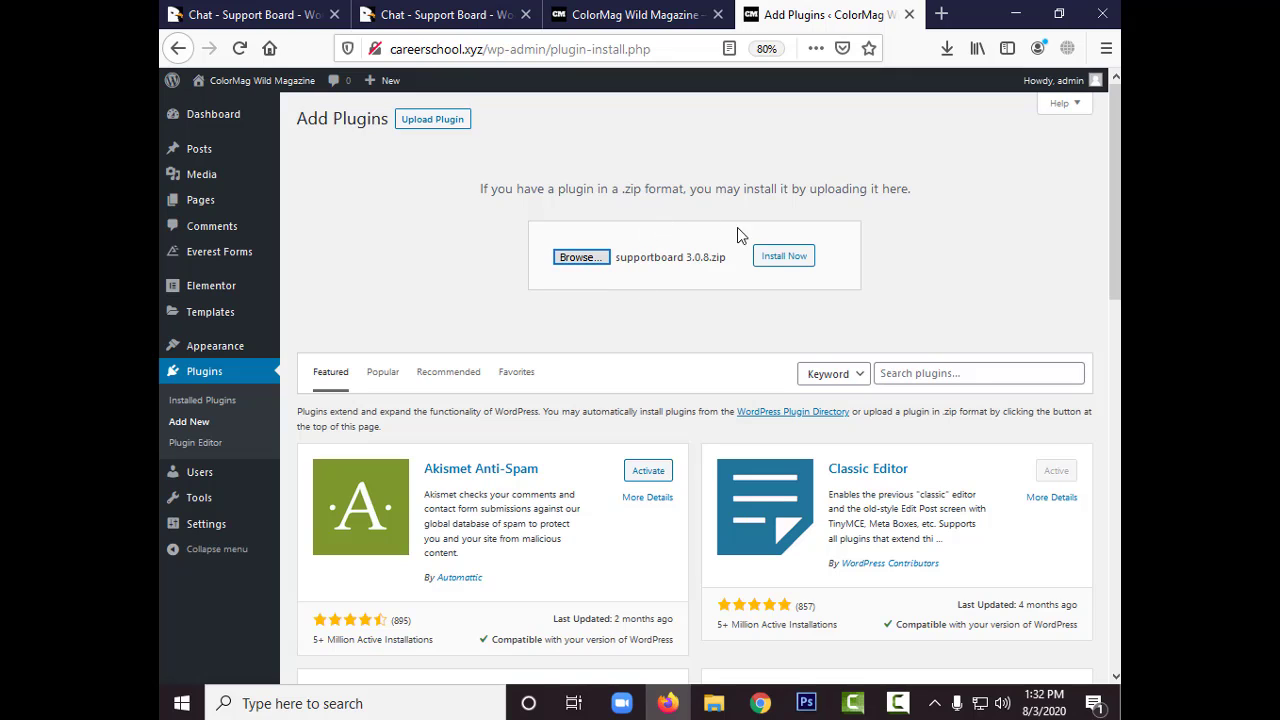
click(784, 257)
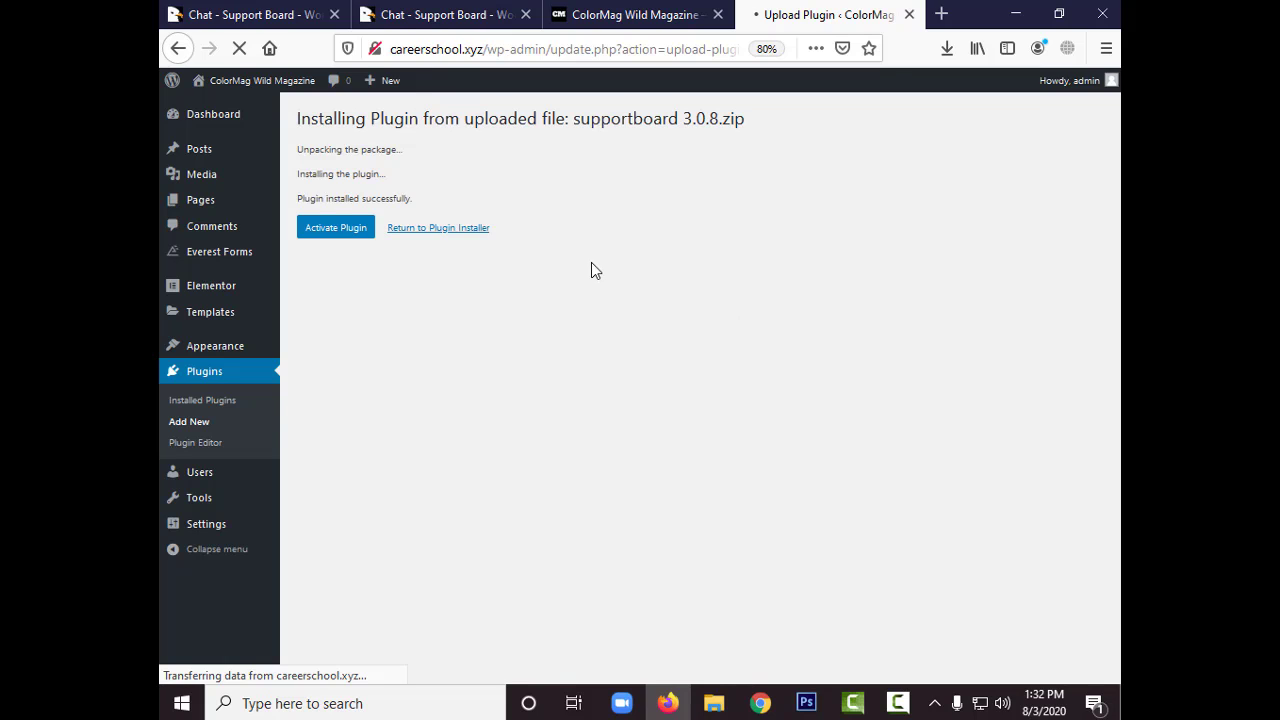
click(334, 230)
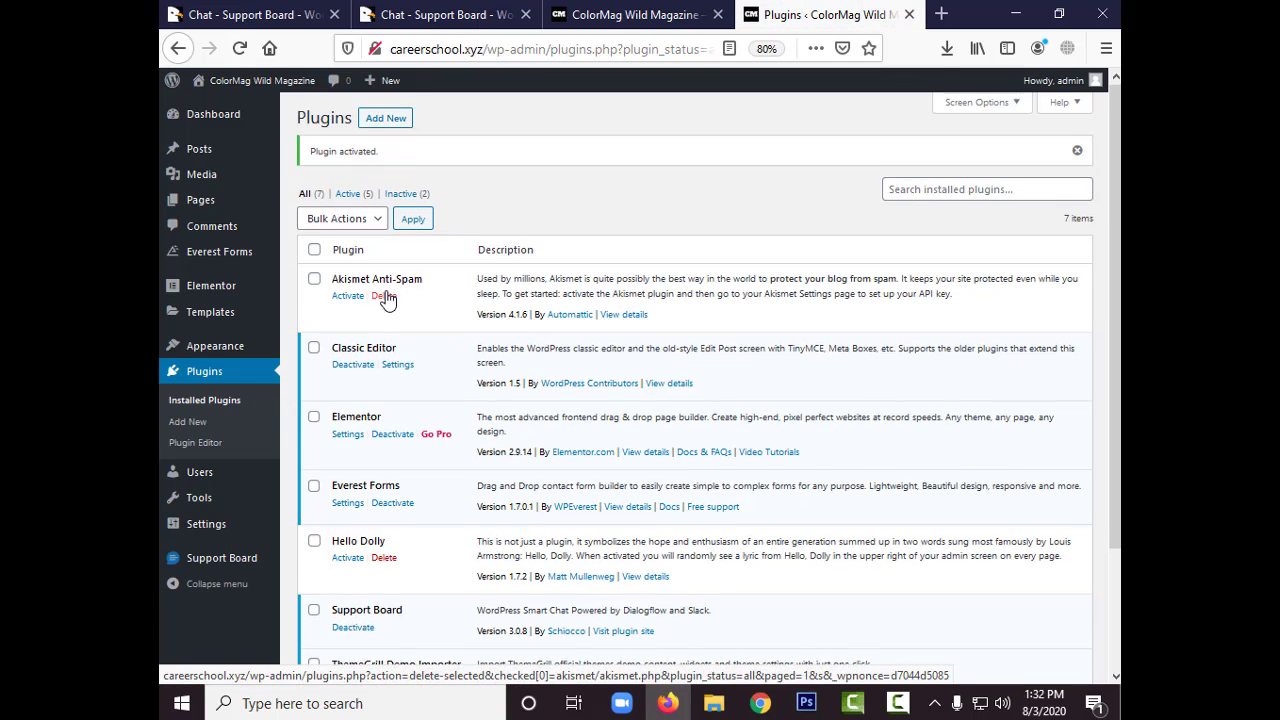
scroll(386, 294, down, 3)
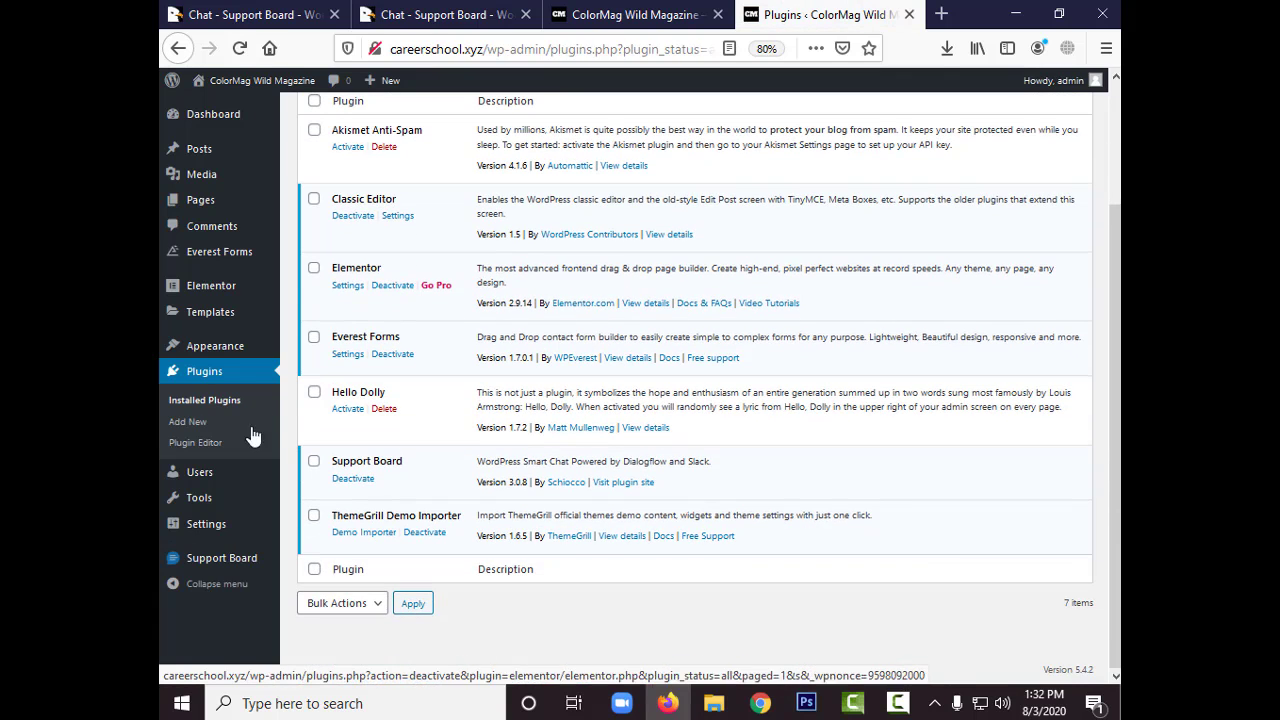
click(216, 562)
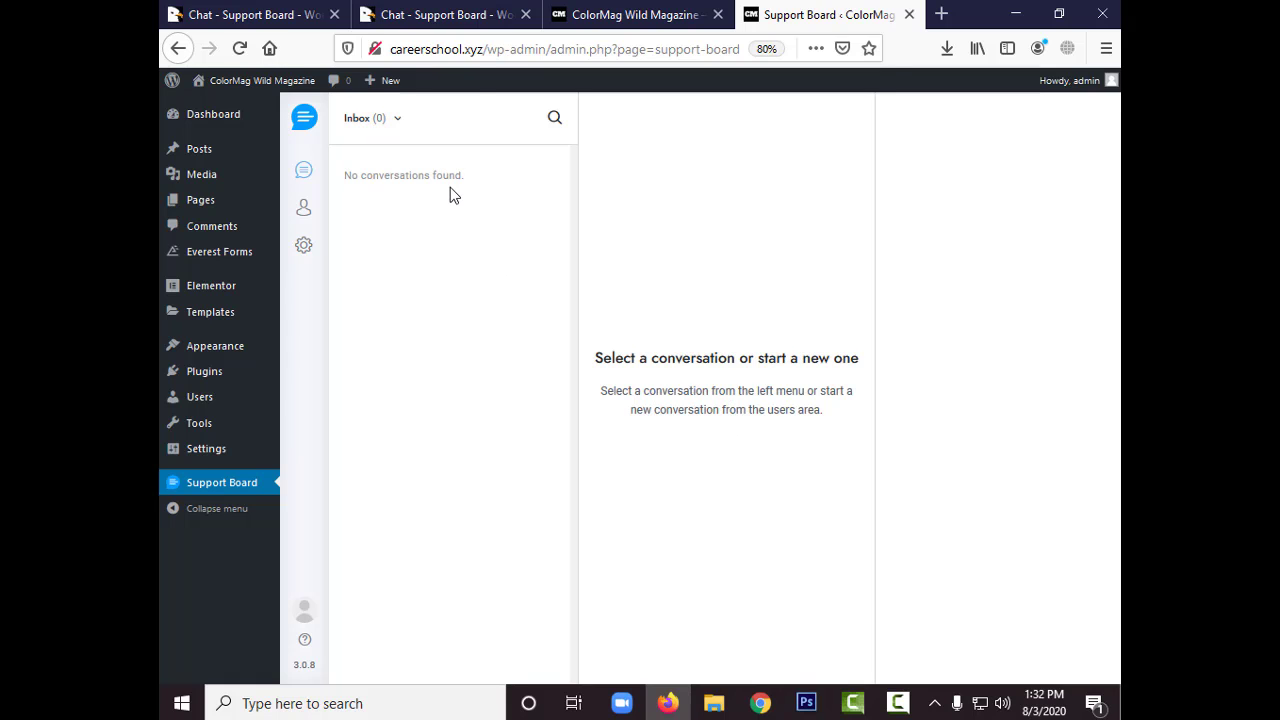
Reload the magazine site's home page, switch to the site in Chrome and open the Support Board chat widget.
click(634, 12)
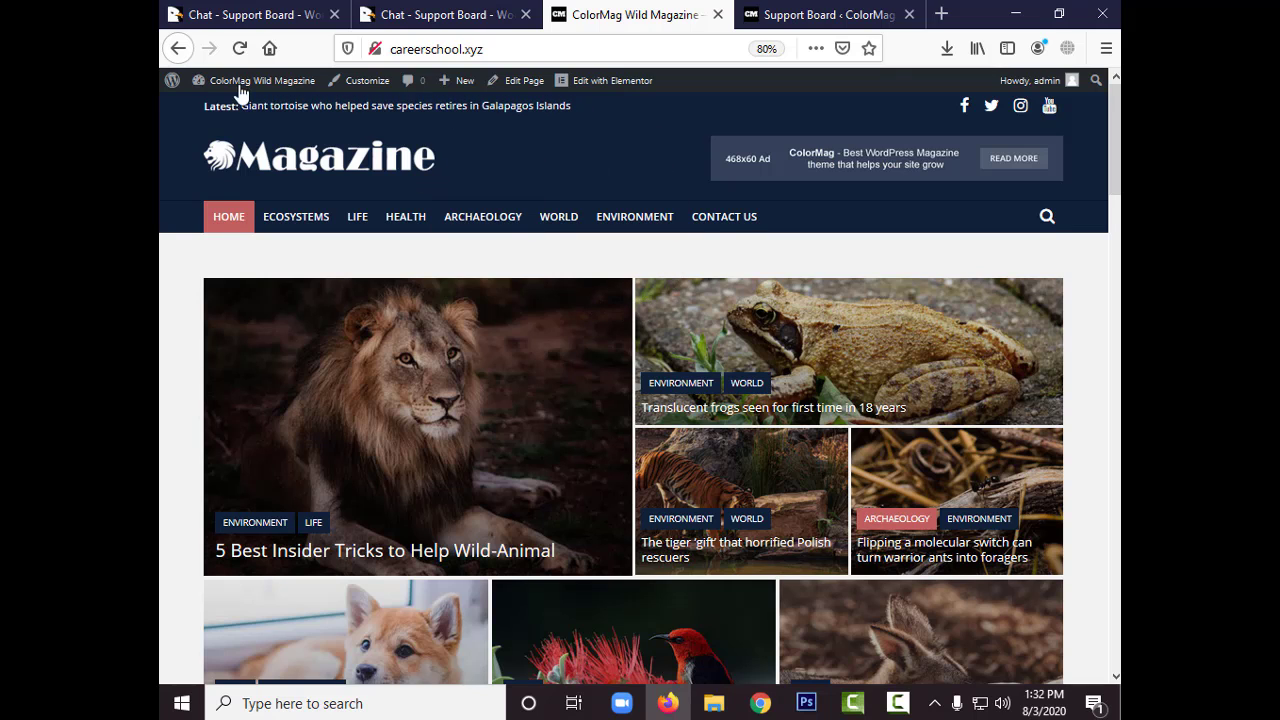
click(240, 48)
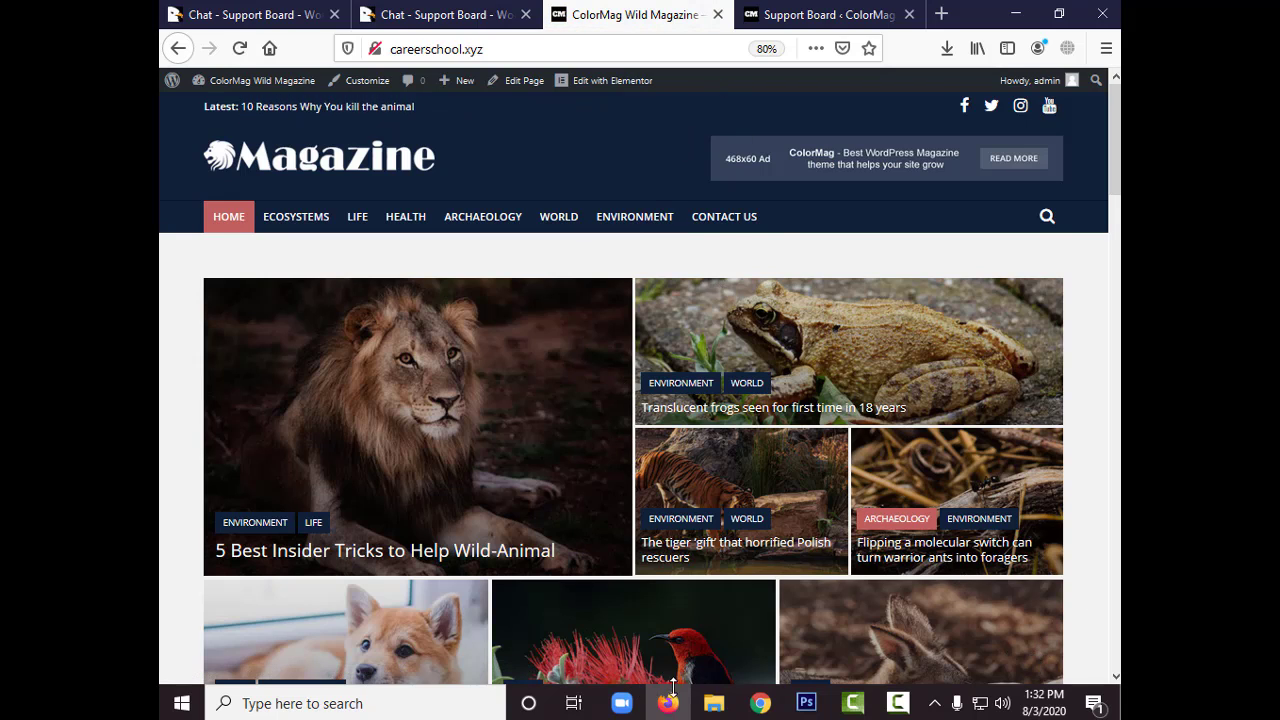
click(760, 703)
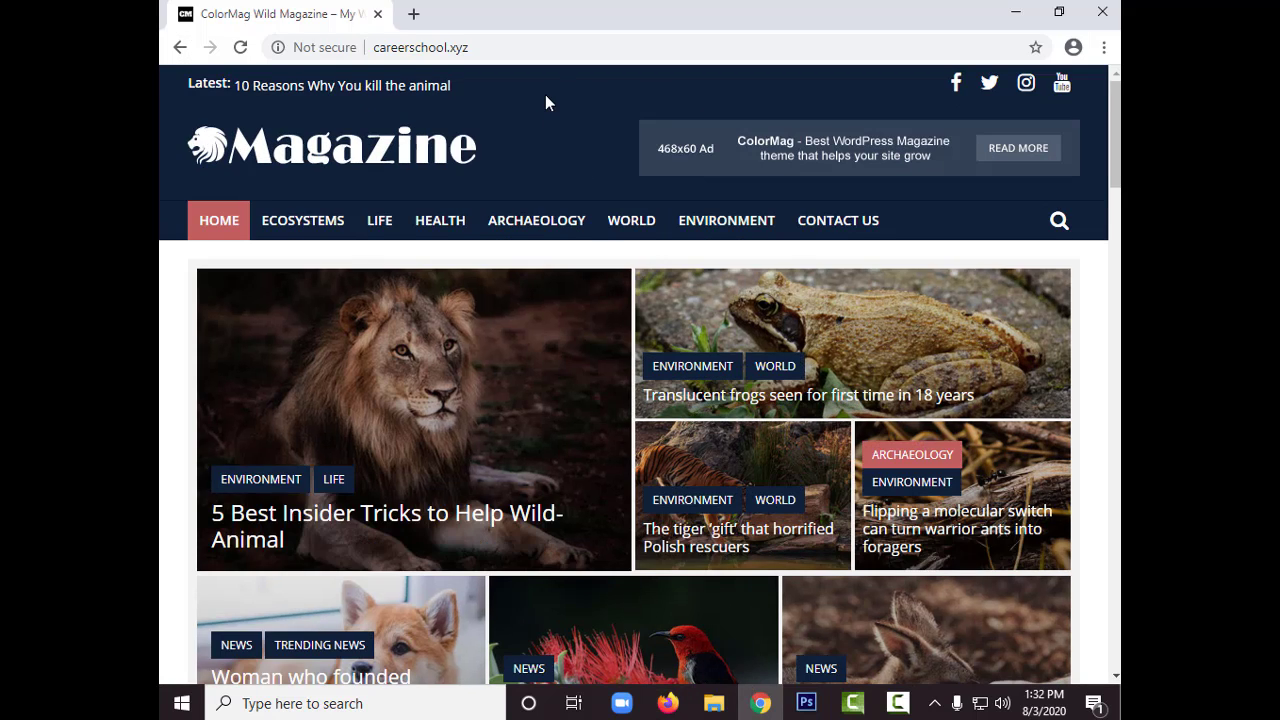
click(418, 165)
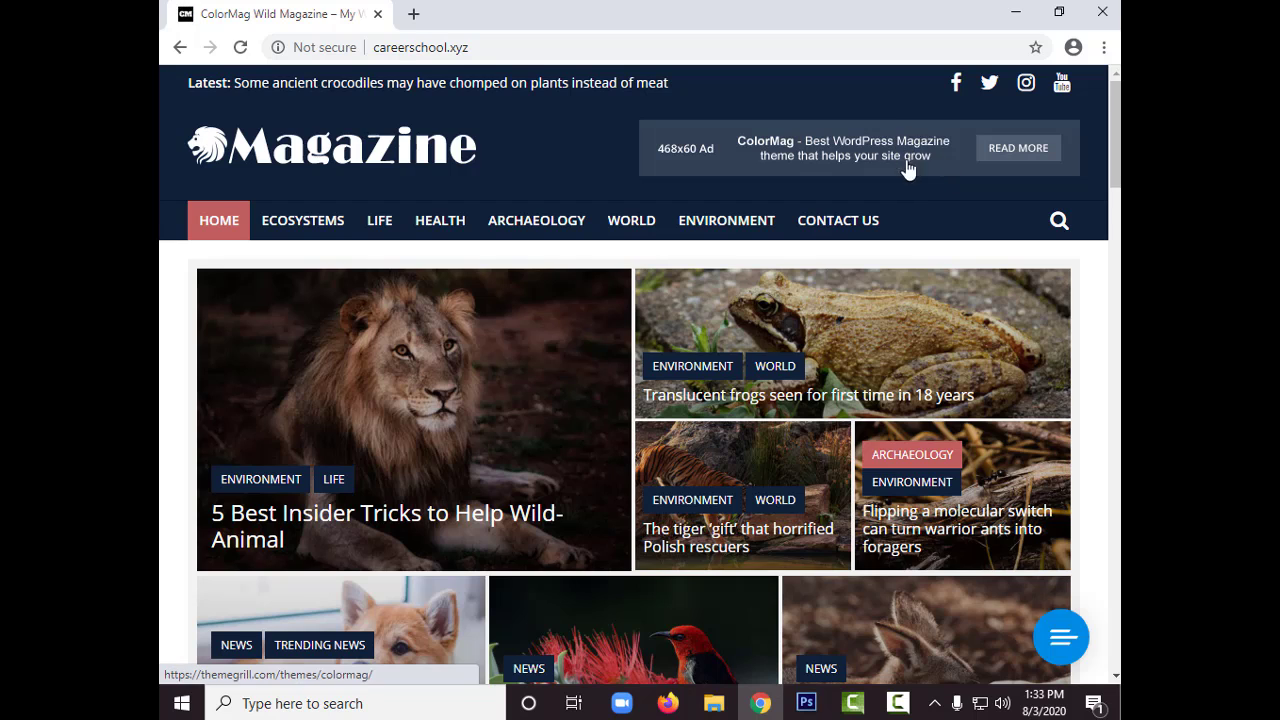
click(1061, 637)
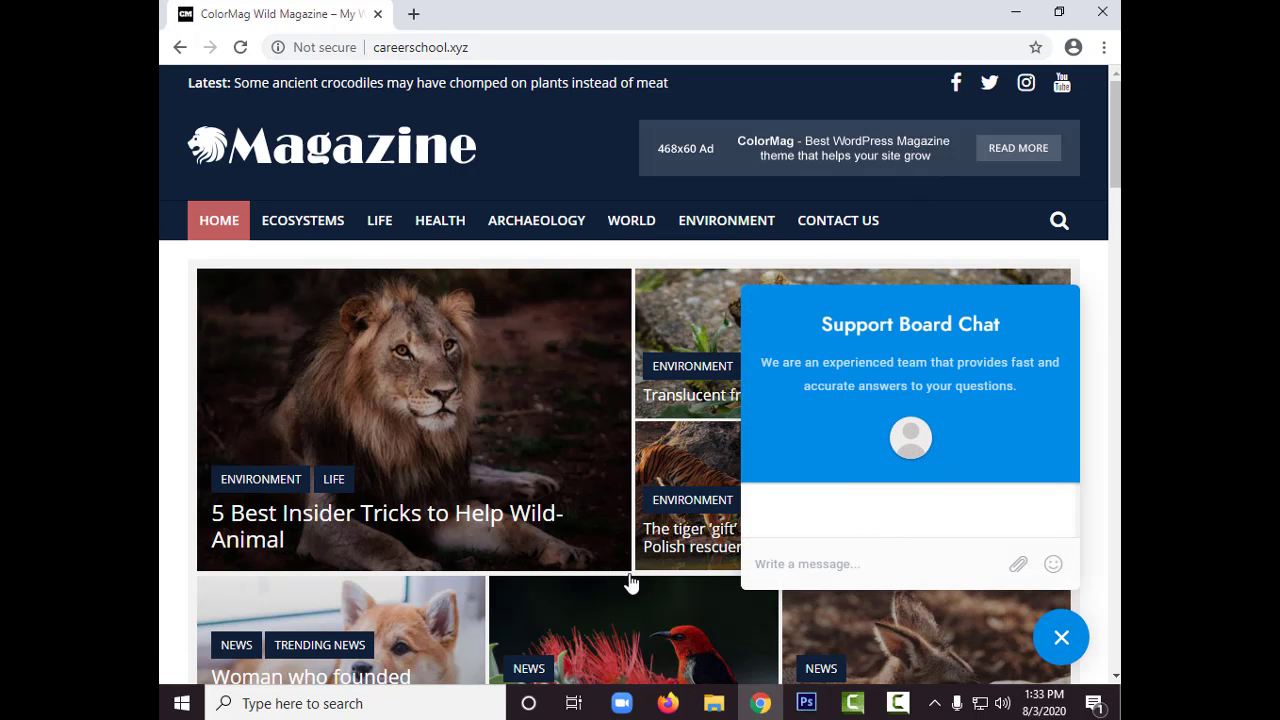
Switch back to Firefox and view the users list in the Support Board admin area.
click(668, 703)
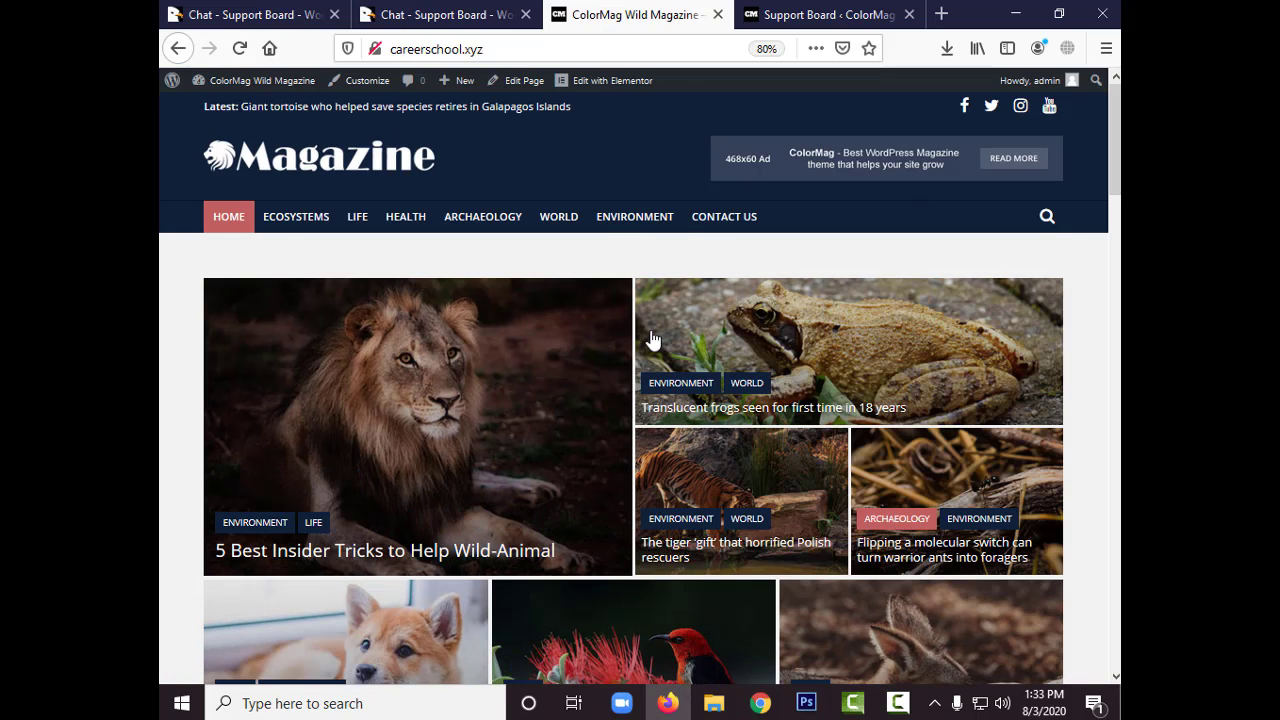
click(800, 14)
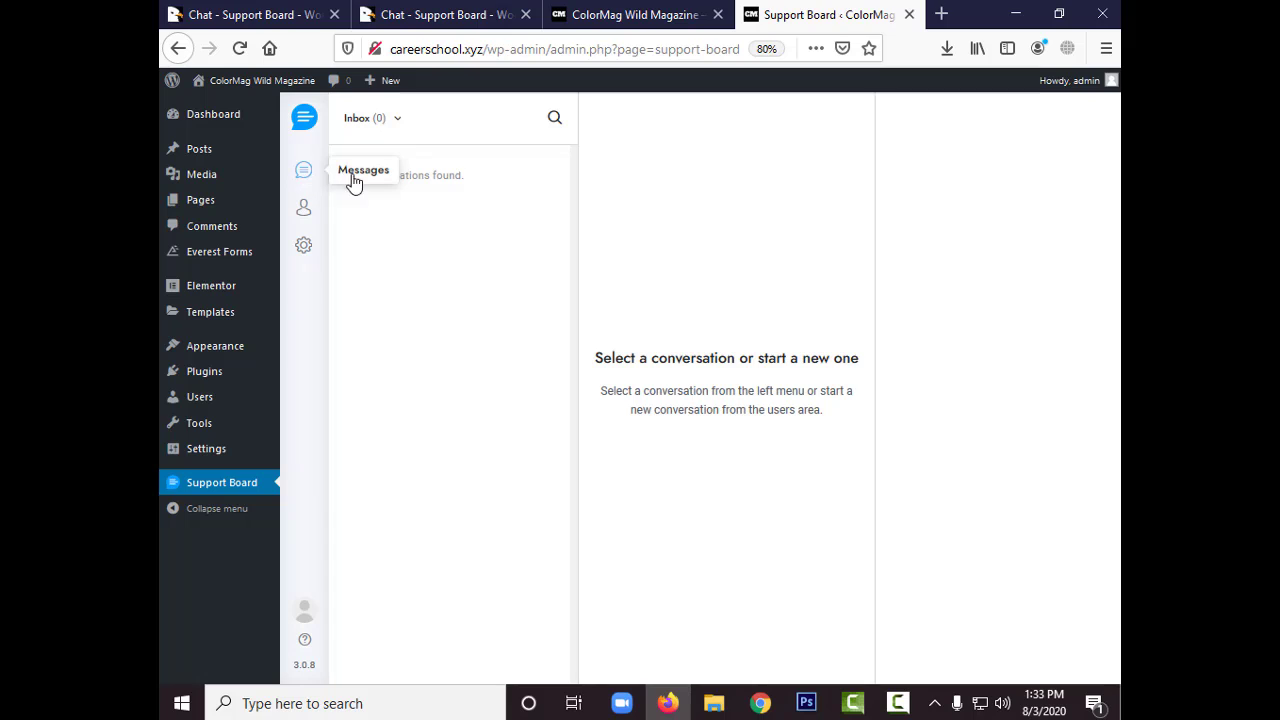
click(306, 209)
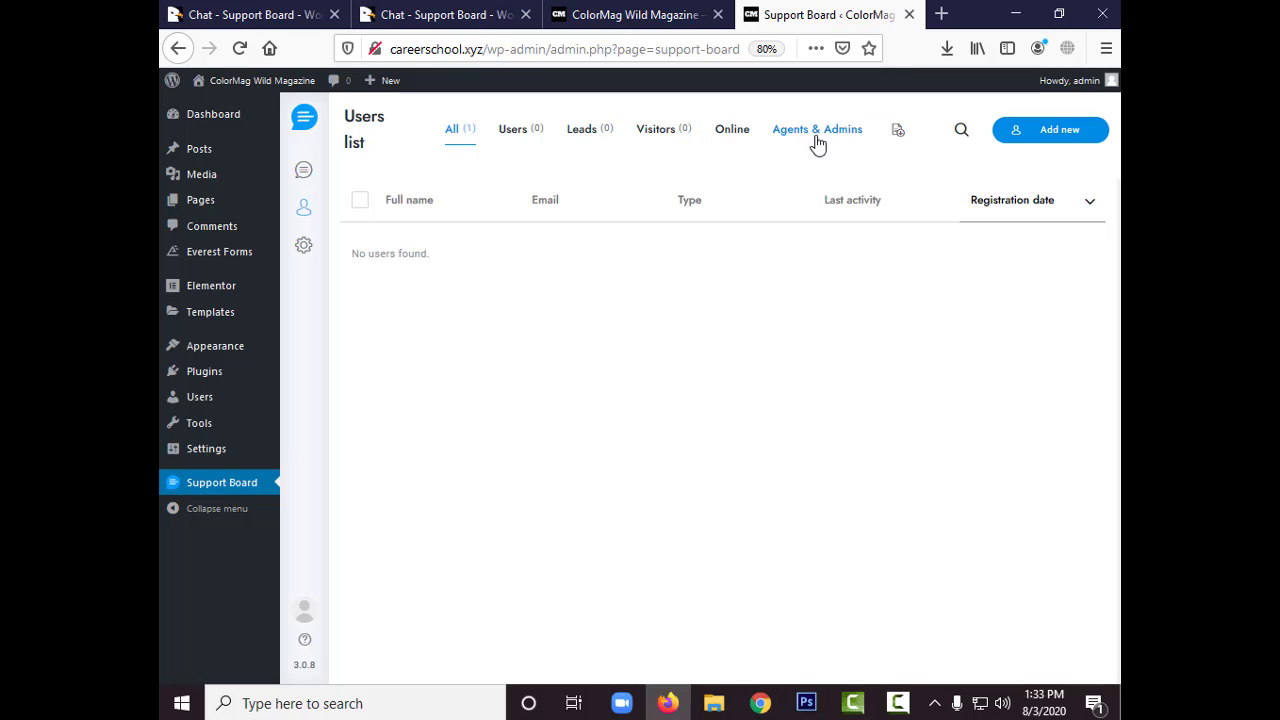
Open the Support Board settings and examine the Chat options from Manual initialization through Timetable message and Privacy message.
click(305, 245)
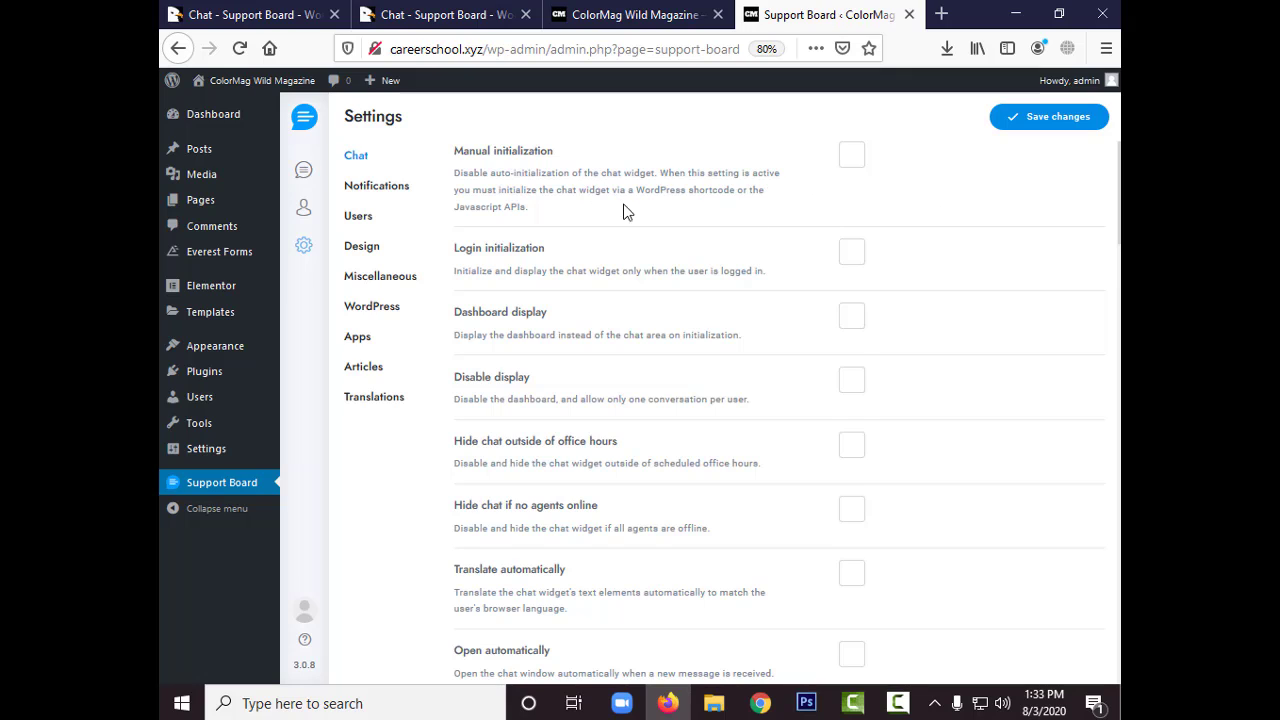
drag(477, 163, 563, 190)
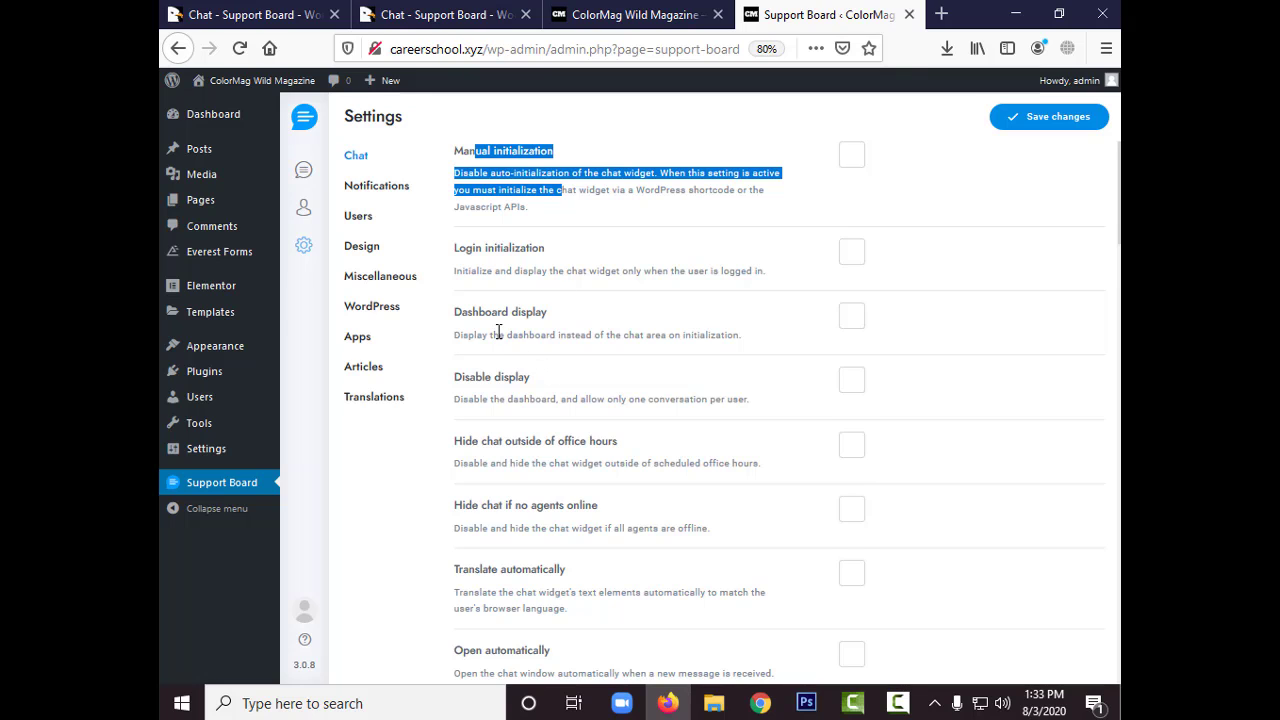
scroll(503, 330, down, 3)
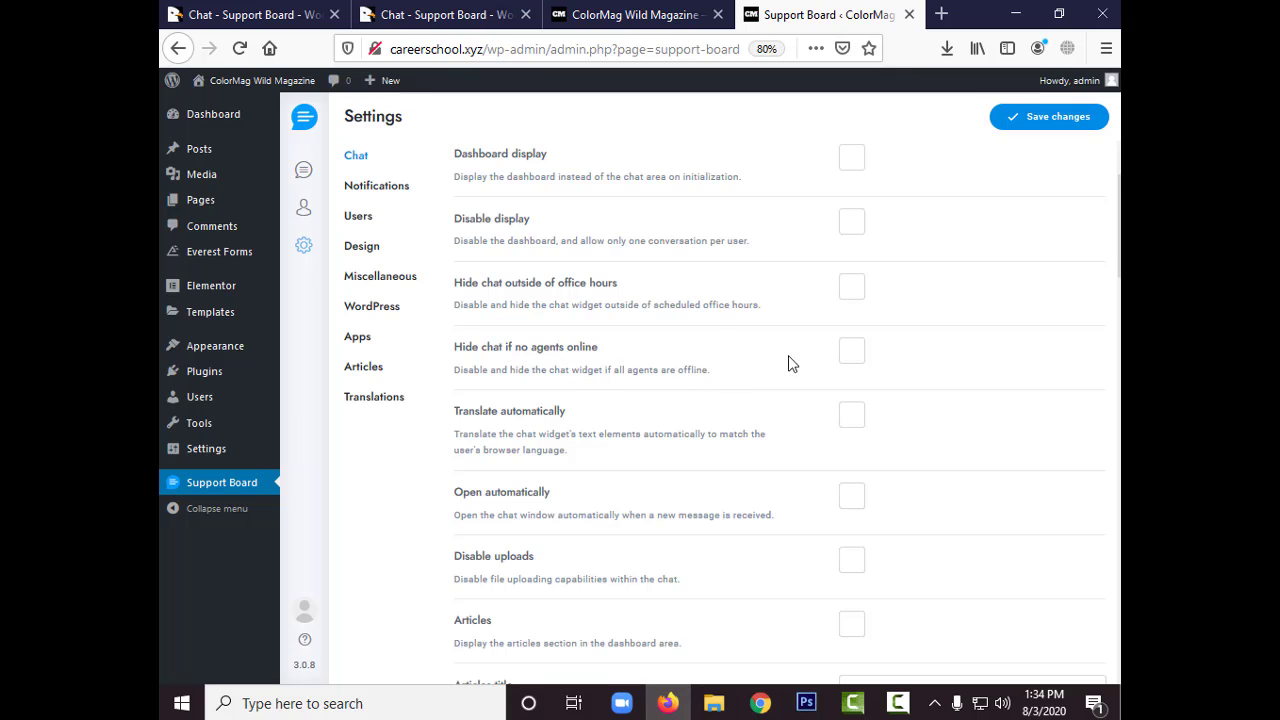
scroll(511, 375, down, 3)
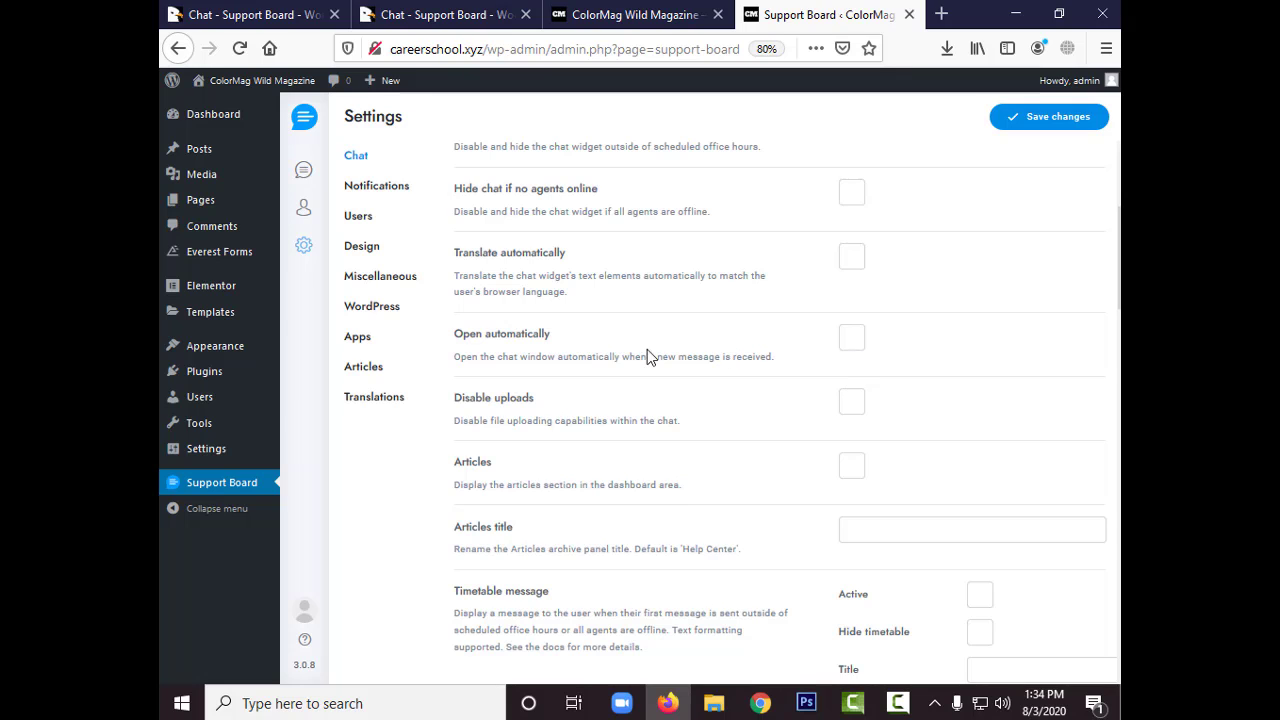
scroll(537, 385, down, 1)
scroll(537, 385, down, 1)
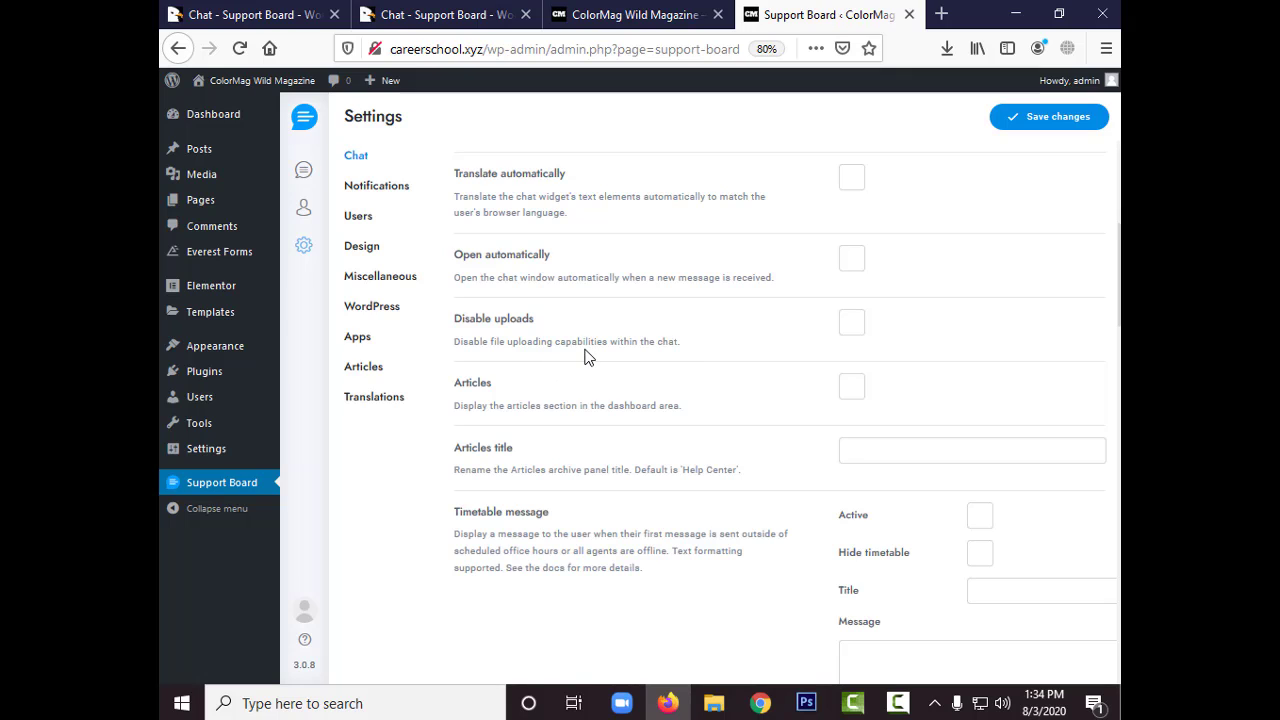
scroll(475, 420, down, 1)
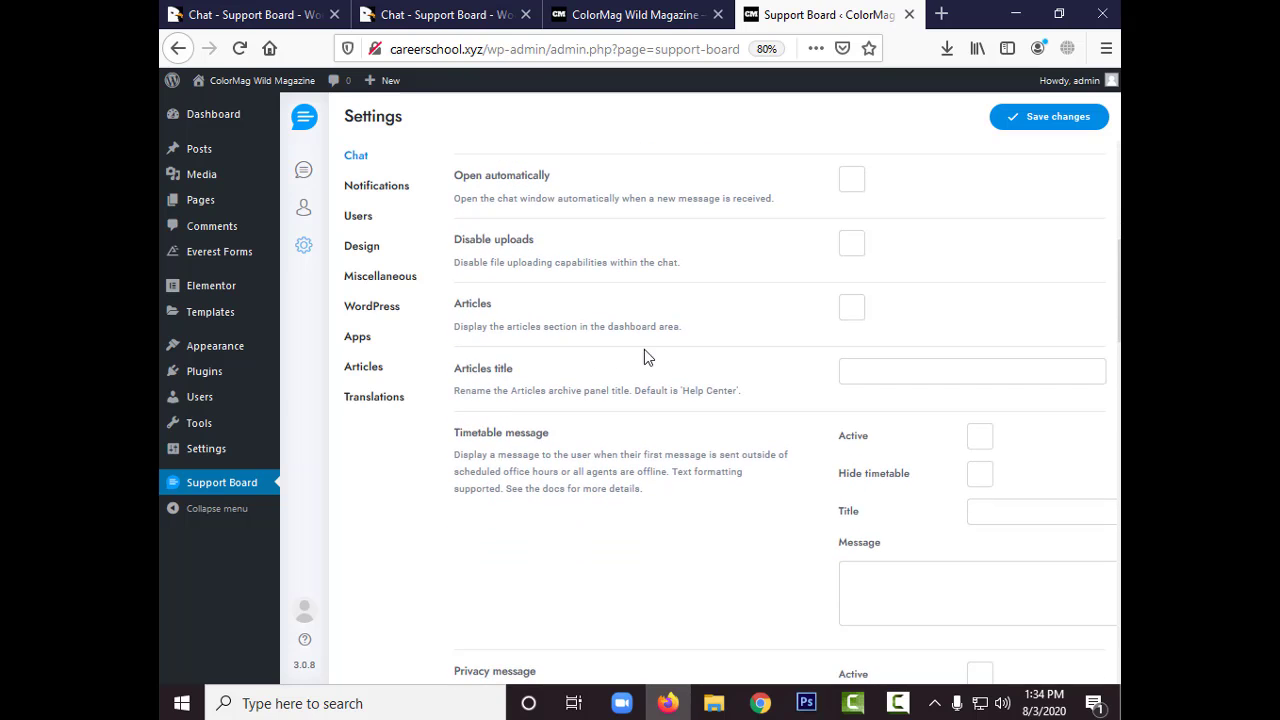
scroll(500, 402, down, 1)
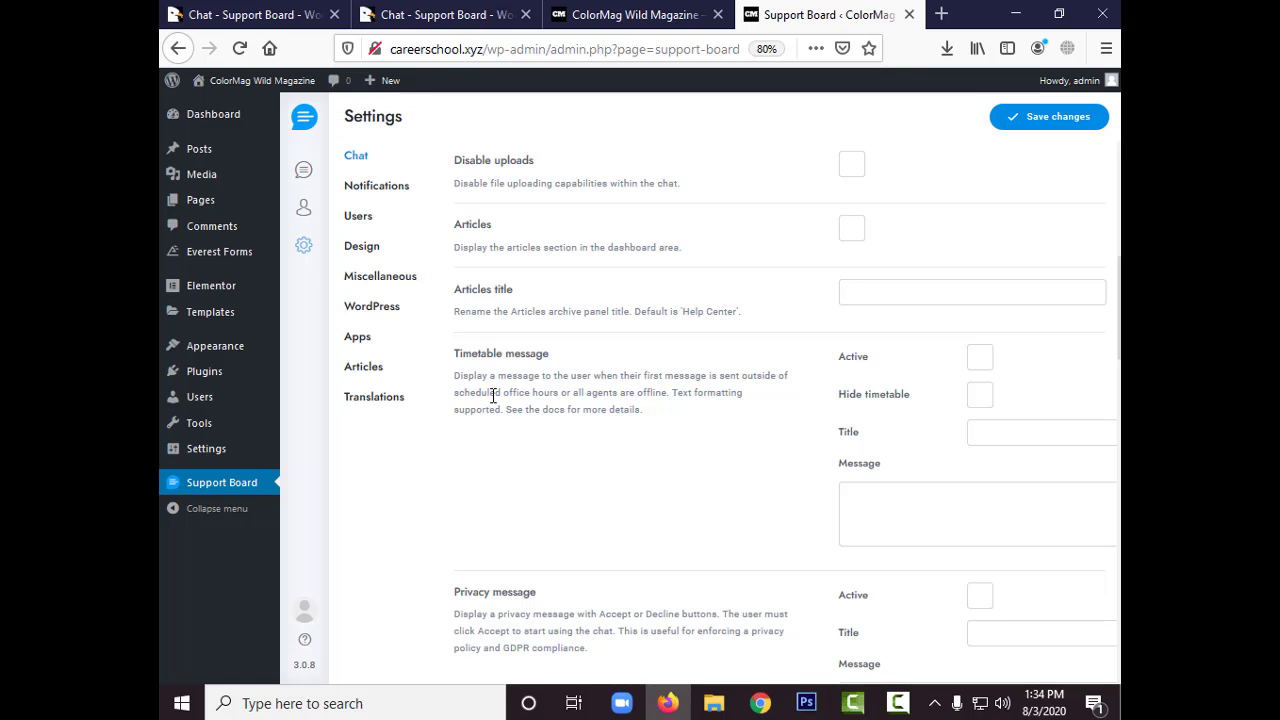
scroll(493, 396, down, 1)
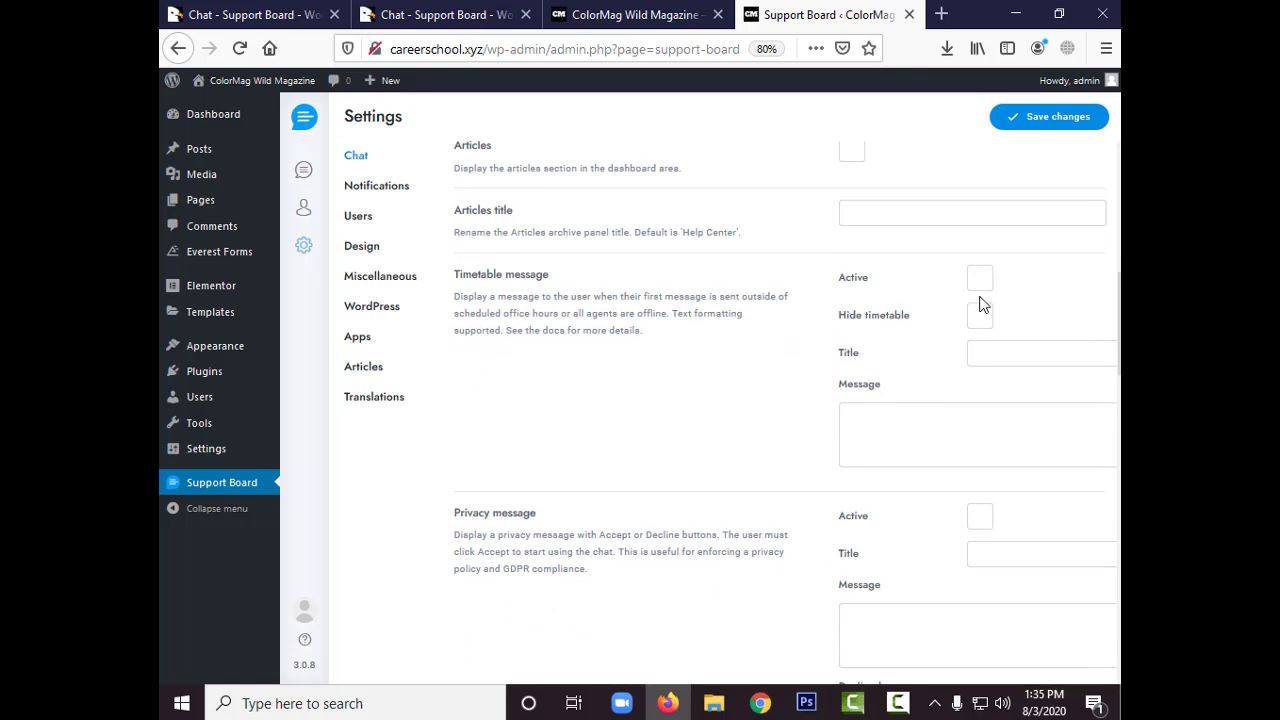
Activate the Welcome message in the Chat settings with Open chat and Sound enabled, and set its trigger to On page load.
scroll(586, 443, down, 2)
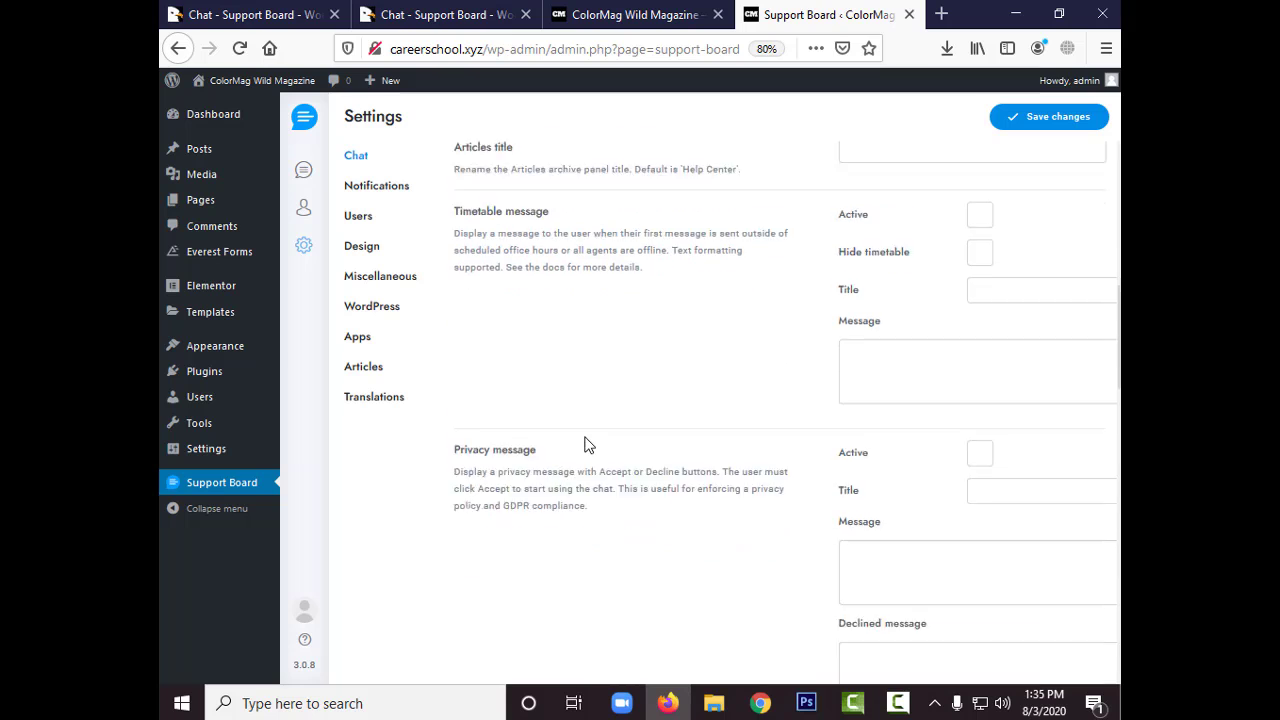
scroll(862, 424, down, 3)
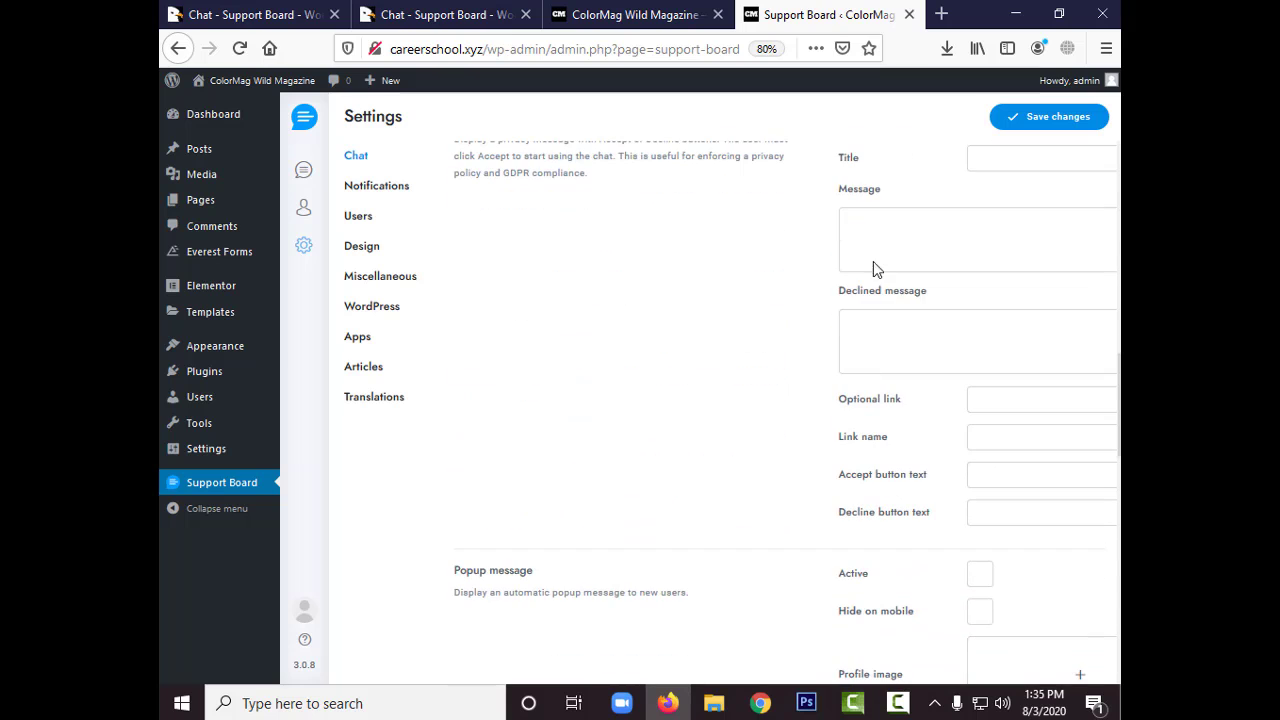
scroll(862, 360, down, 2)
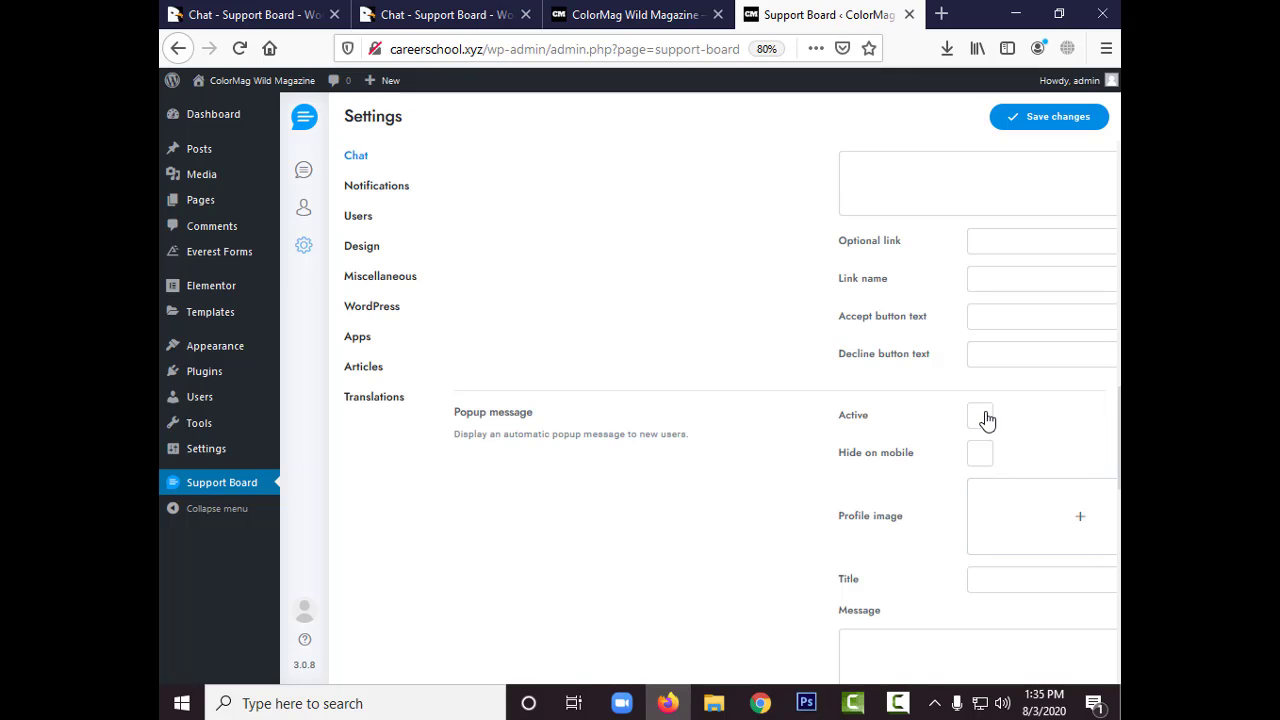
scroll(921, 511, down, 3)
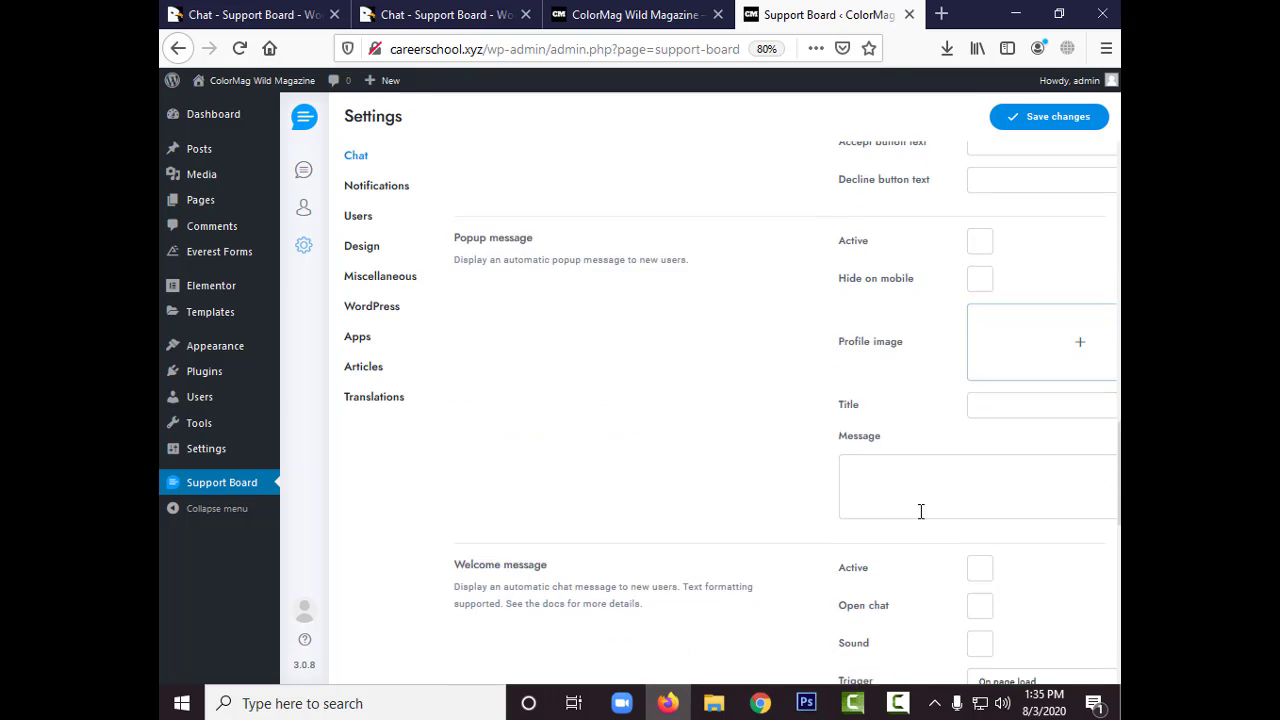
scroll(921, 511, down, 4)
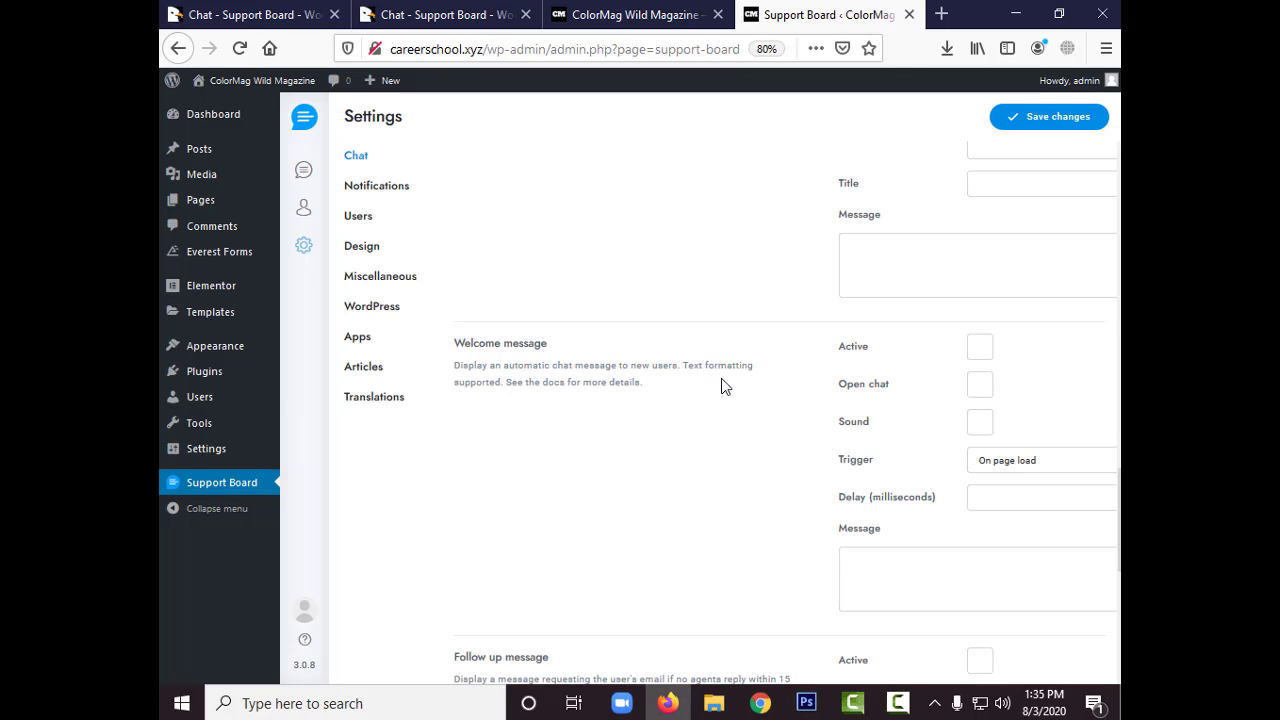
click(990, 360)
click(978, 392)
click(982, 426)
click(1010, 466)
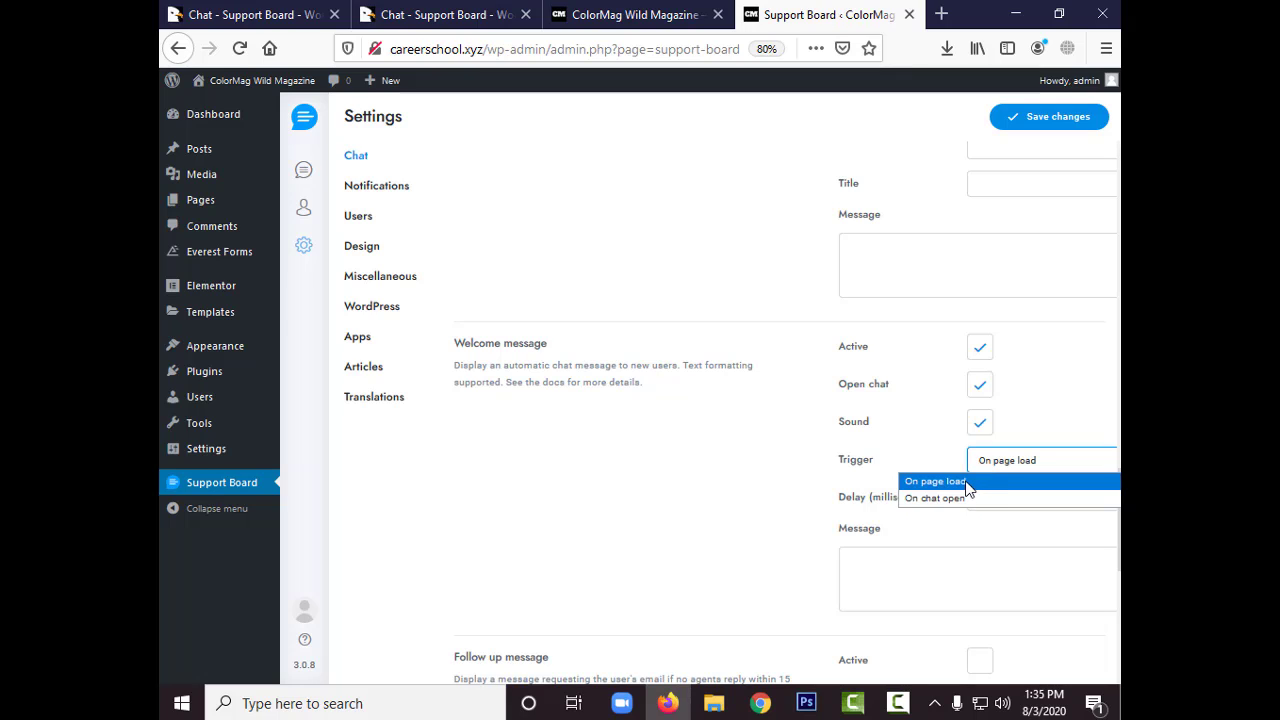
click(968, 482)
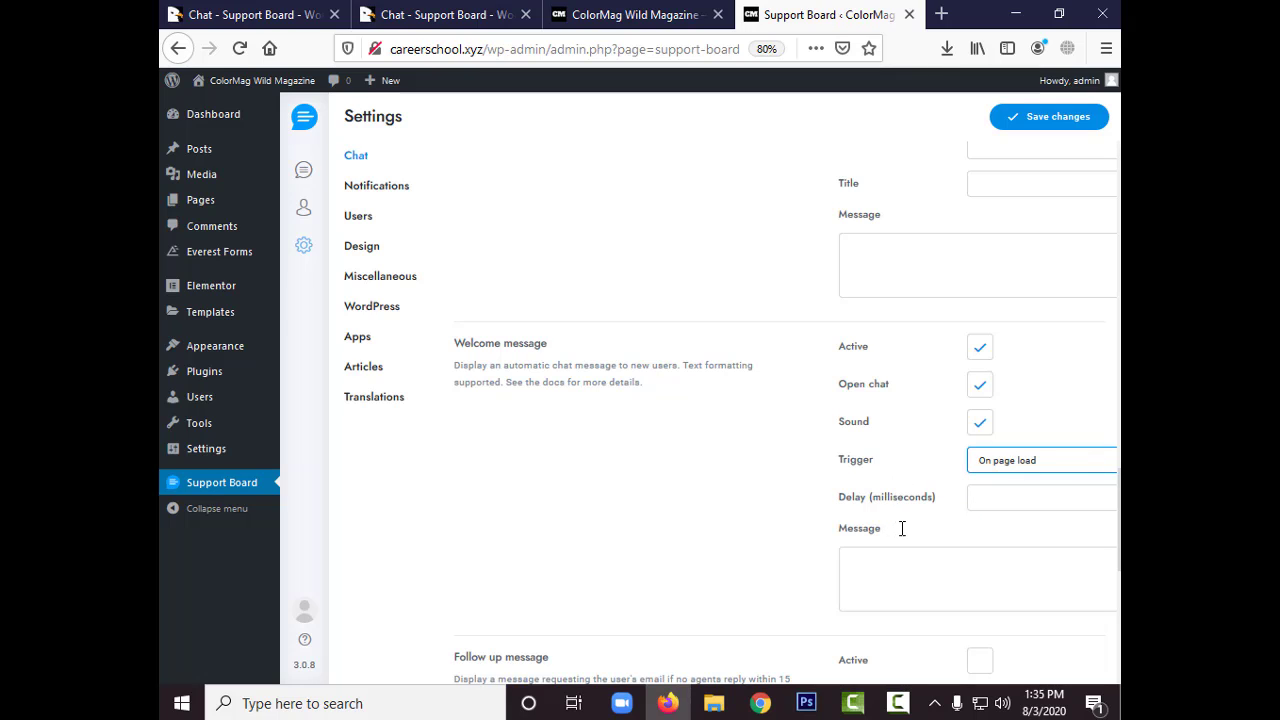
Enter "can I help you?" as the text of the Welcome message.
click(868, 572)
scroll(874, 569, down, 3)
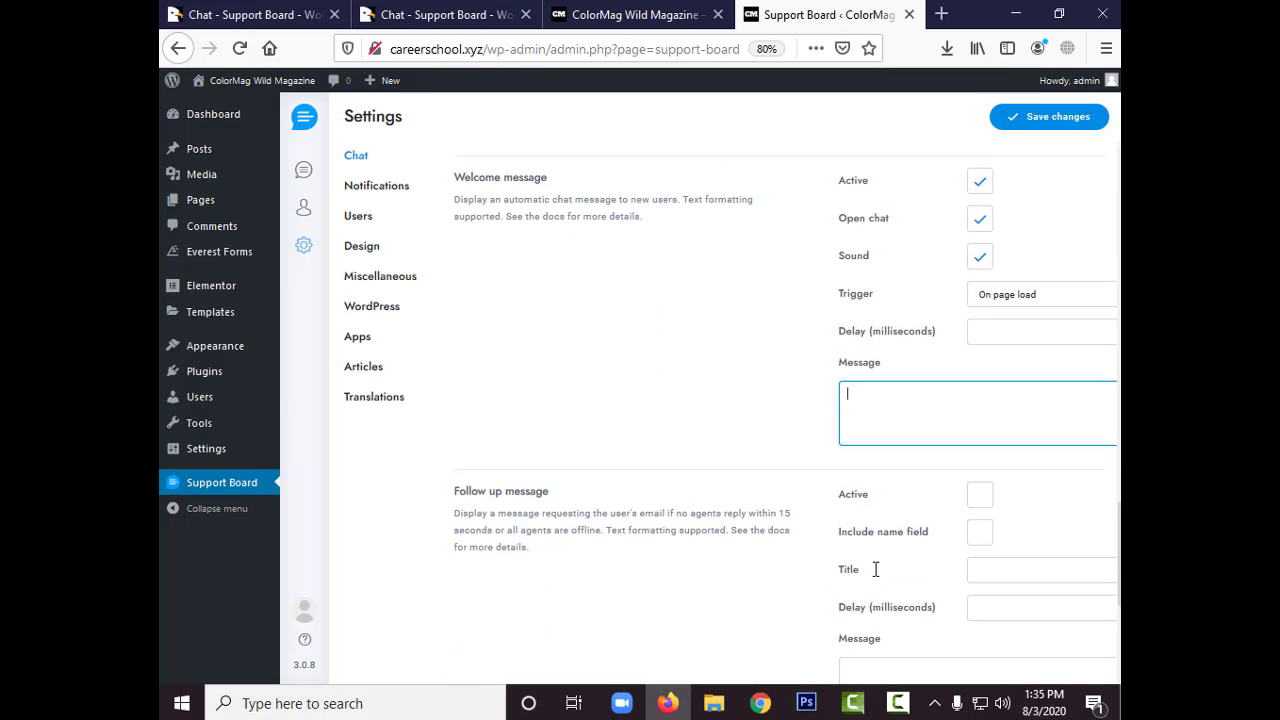
scroll(875, 569, up, 1)
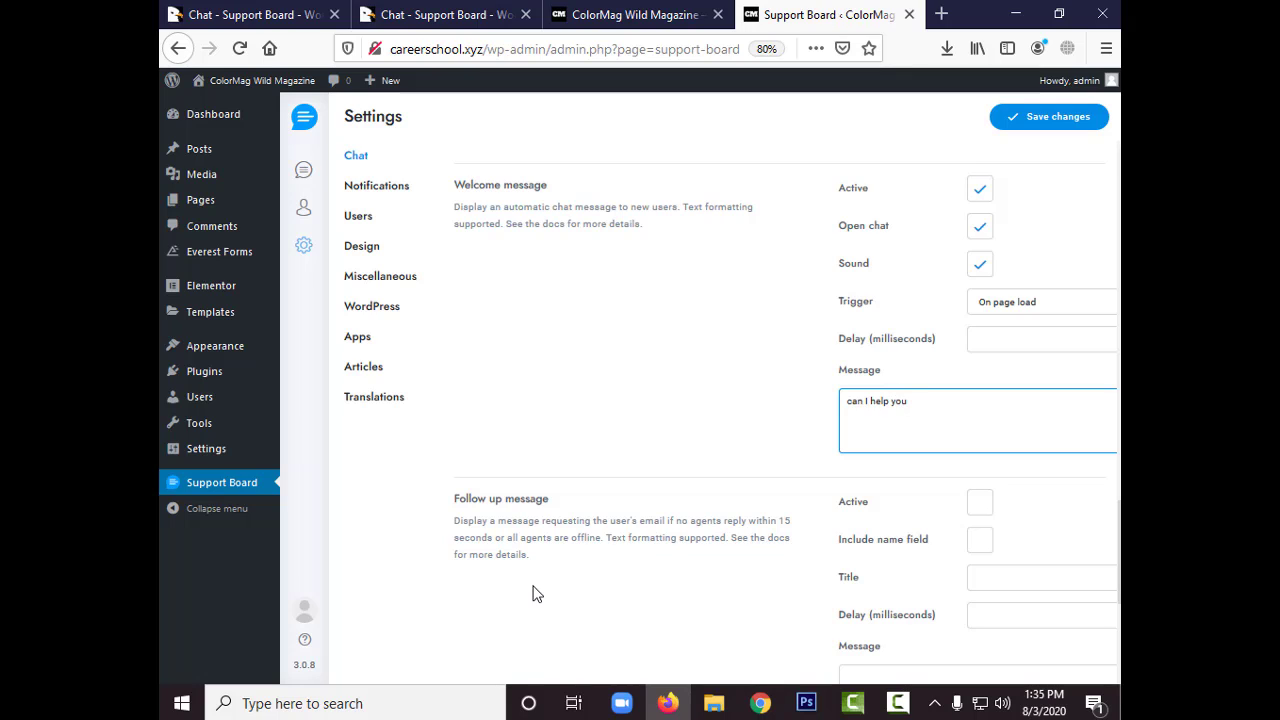
text(?)
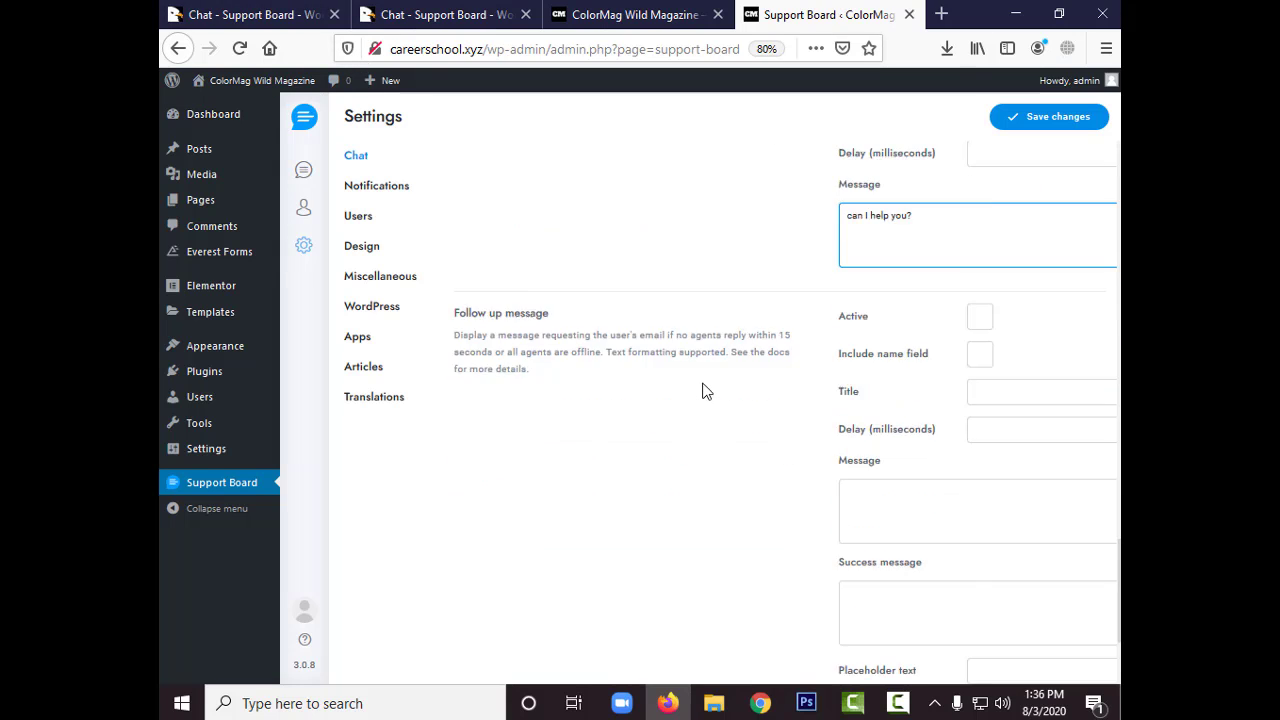
Review the Follow up message and Close message options, and save the Chat settings.
scroll(703, 300, down, 4)
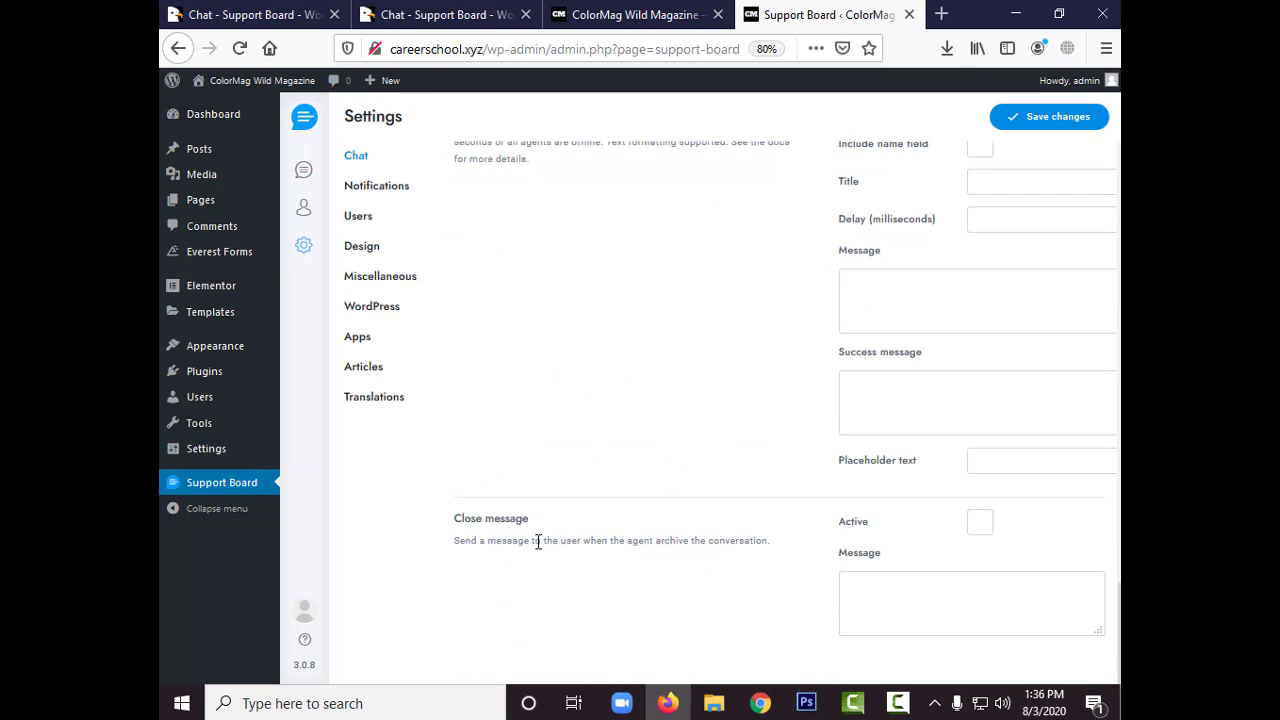
scroll(537, 540, up, 1)
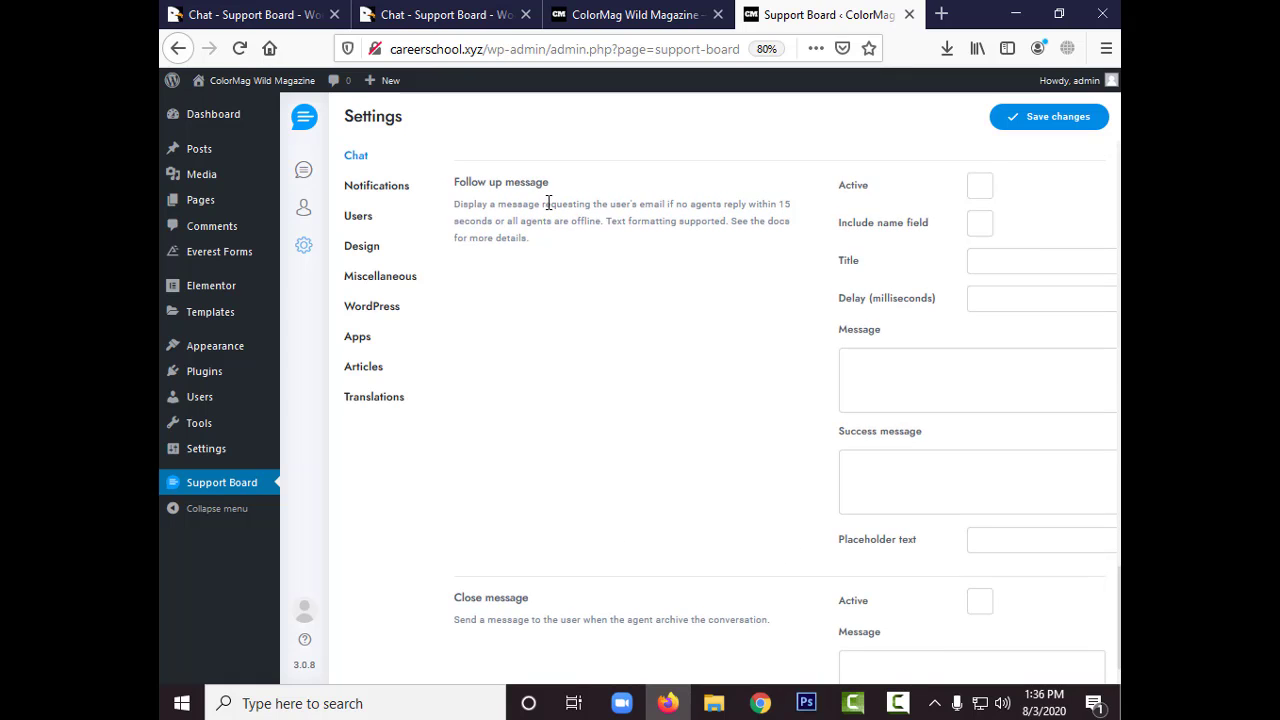
scroll(583, 303, up, 1)
scroll(937, 331, up, 3)
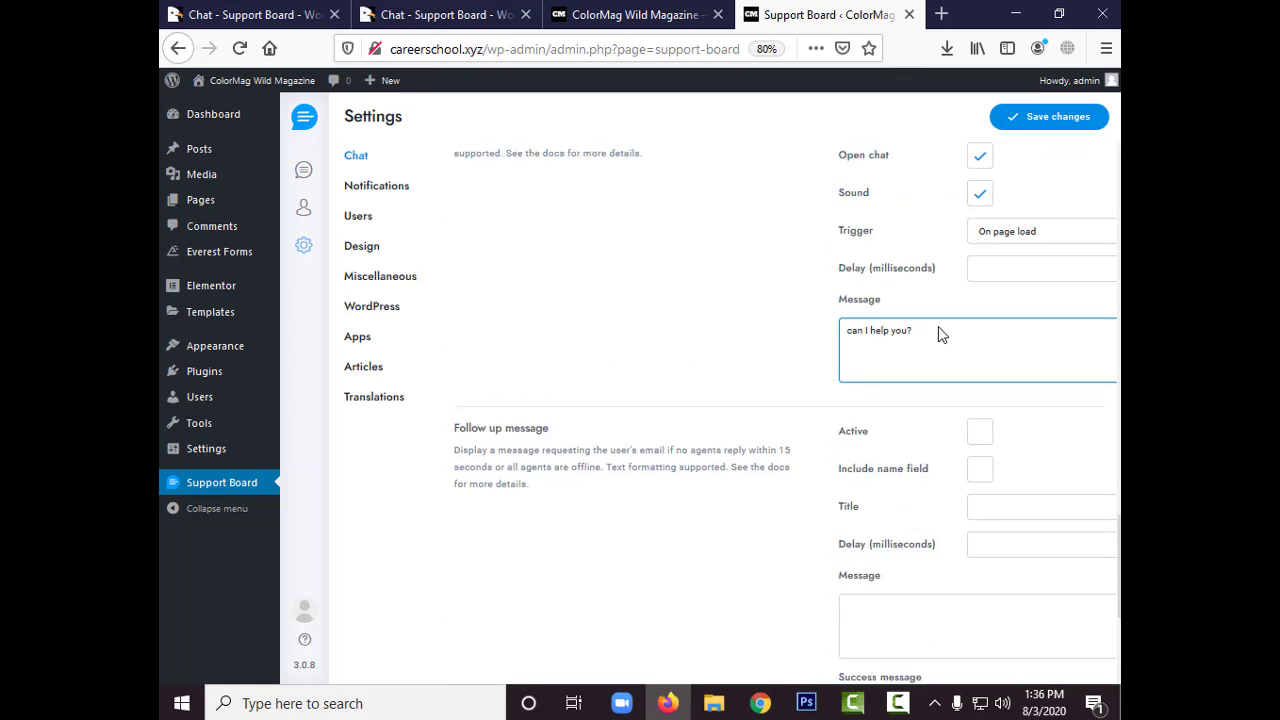
scroll(951, 371, down, 5)
scroll(935, 445, up, 4)
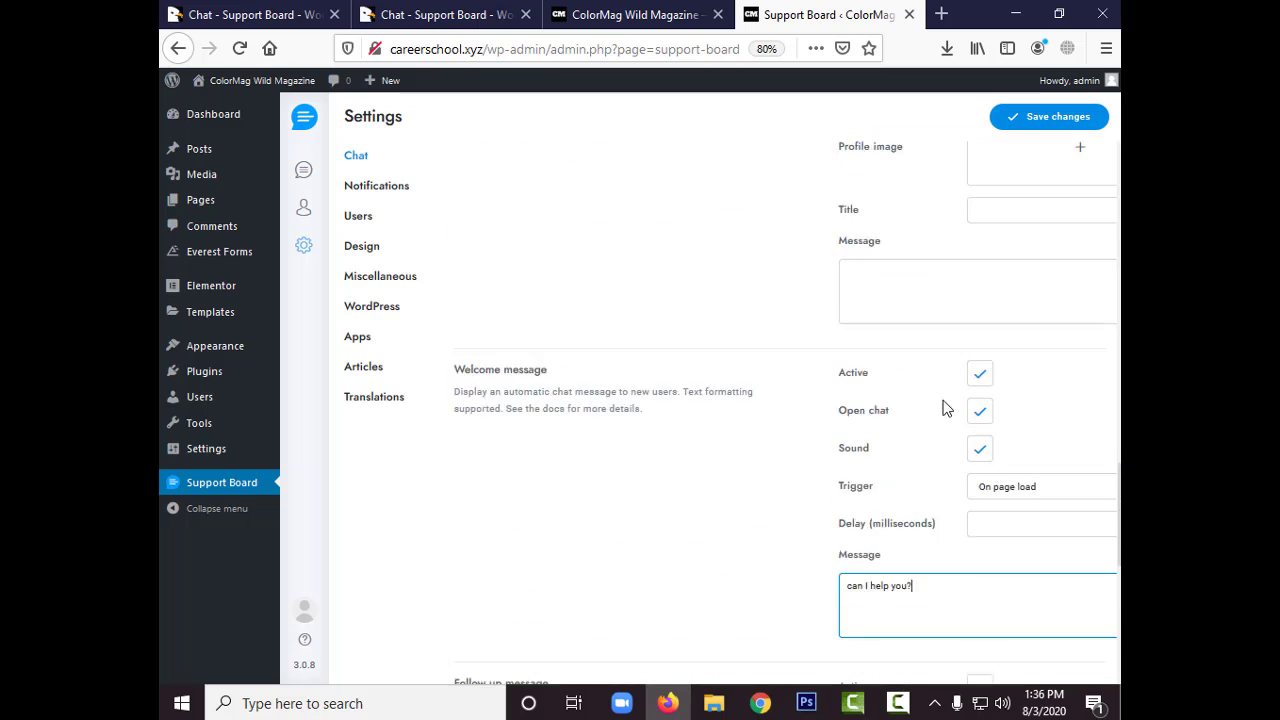
click(1050, 116)
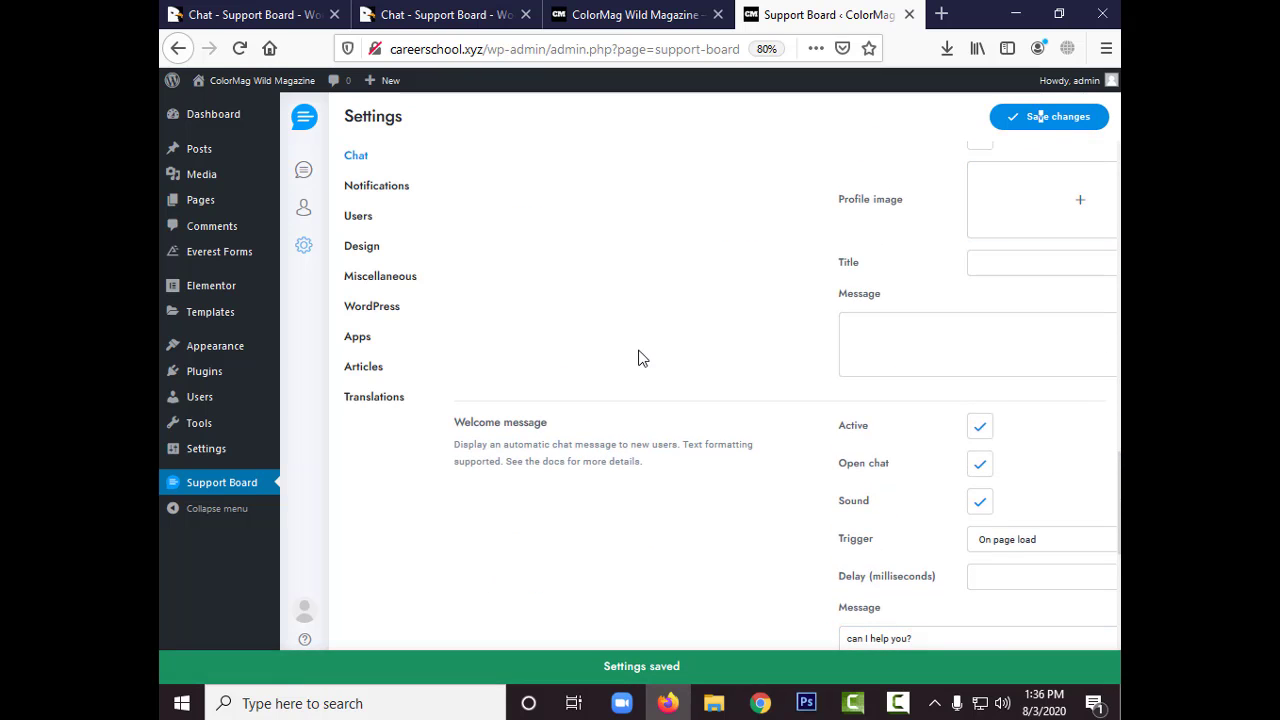
Open the Notifications settings and look through the choices for Sounds and Sounds for admin without changing them.
scroll(470, 335, up, 3)
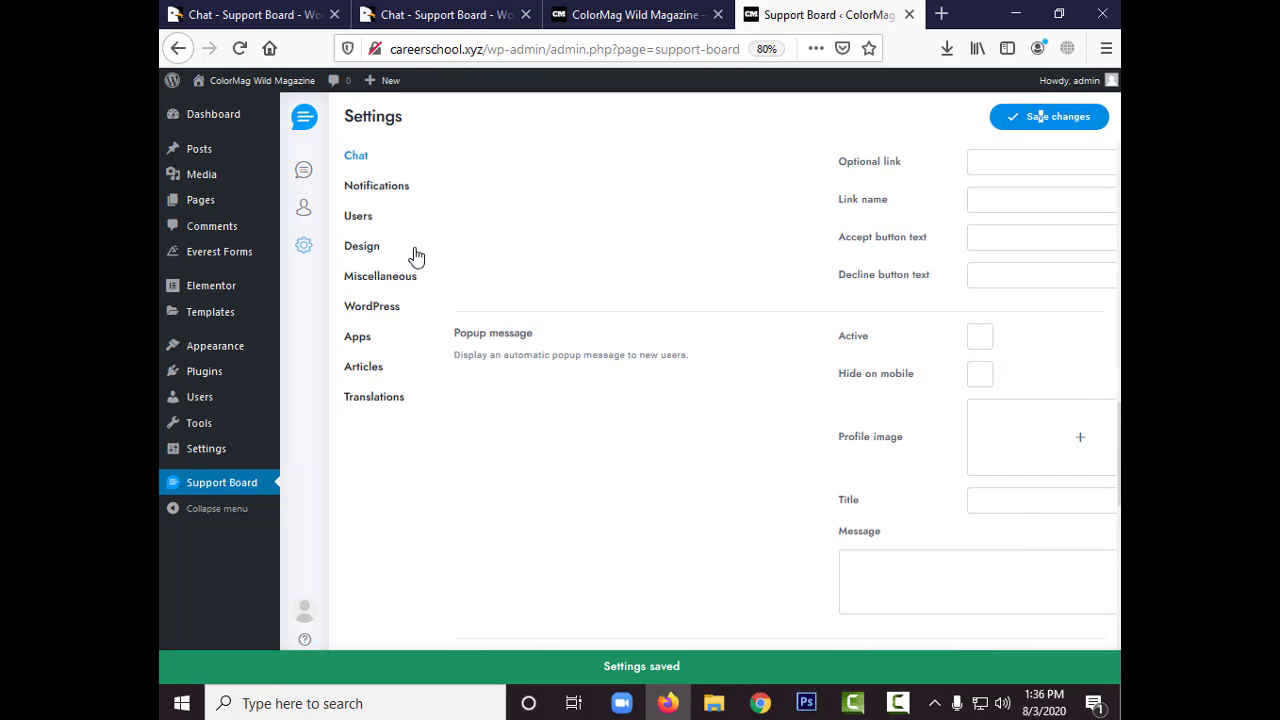
click(380, 191)
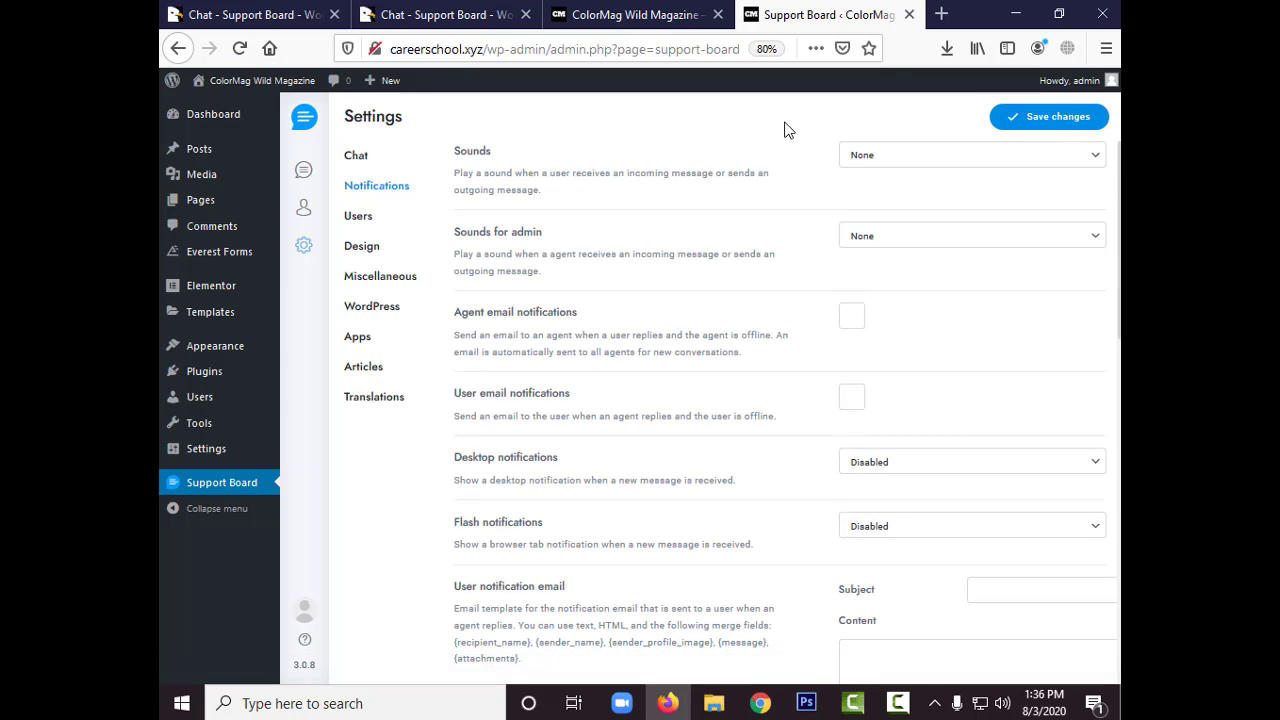
click(912, 160)
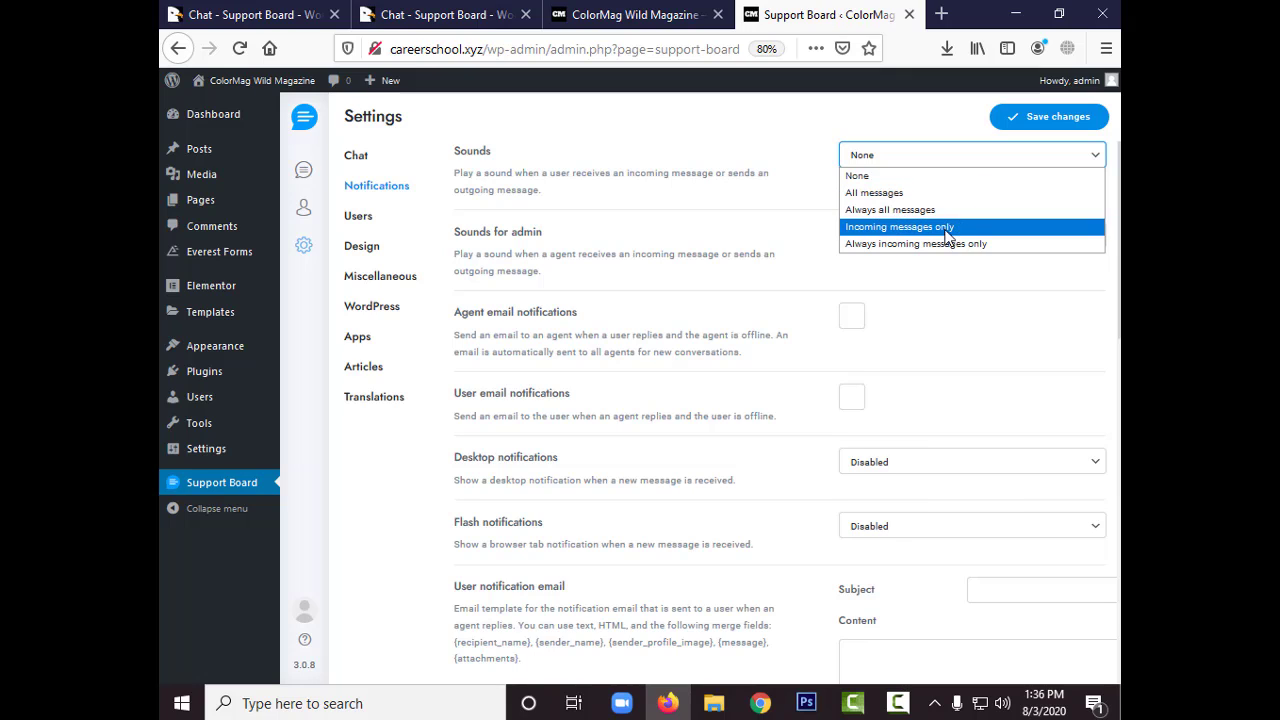
click(757, 206)
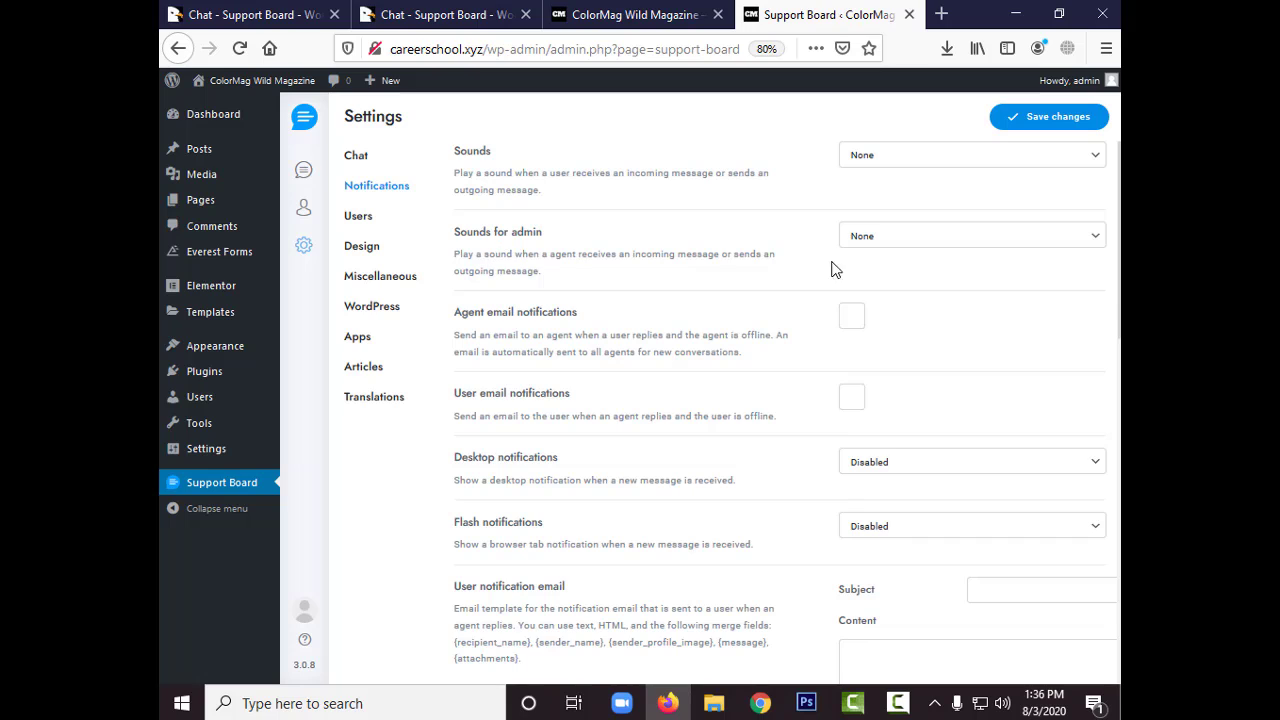
click(918, 240)
click(783, 268)
View the agent and user email notification options and the choices for Desktop notifications, leaving them unchanged.
scroll(660, 414, down, 2)
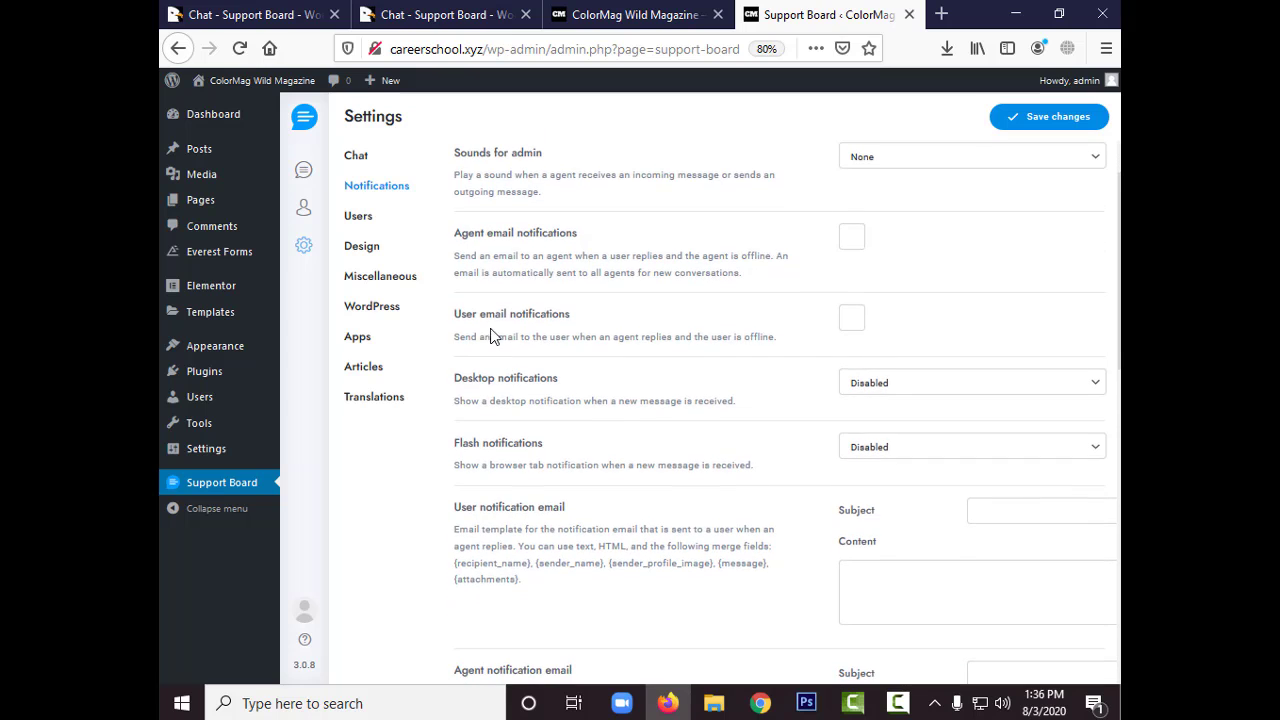
scroll(847, 344, down, 1)
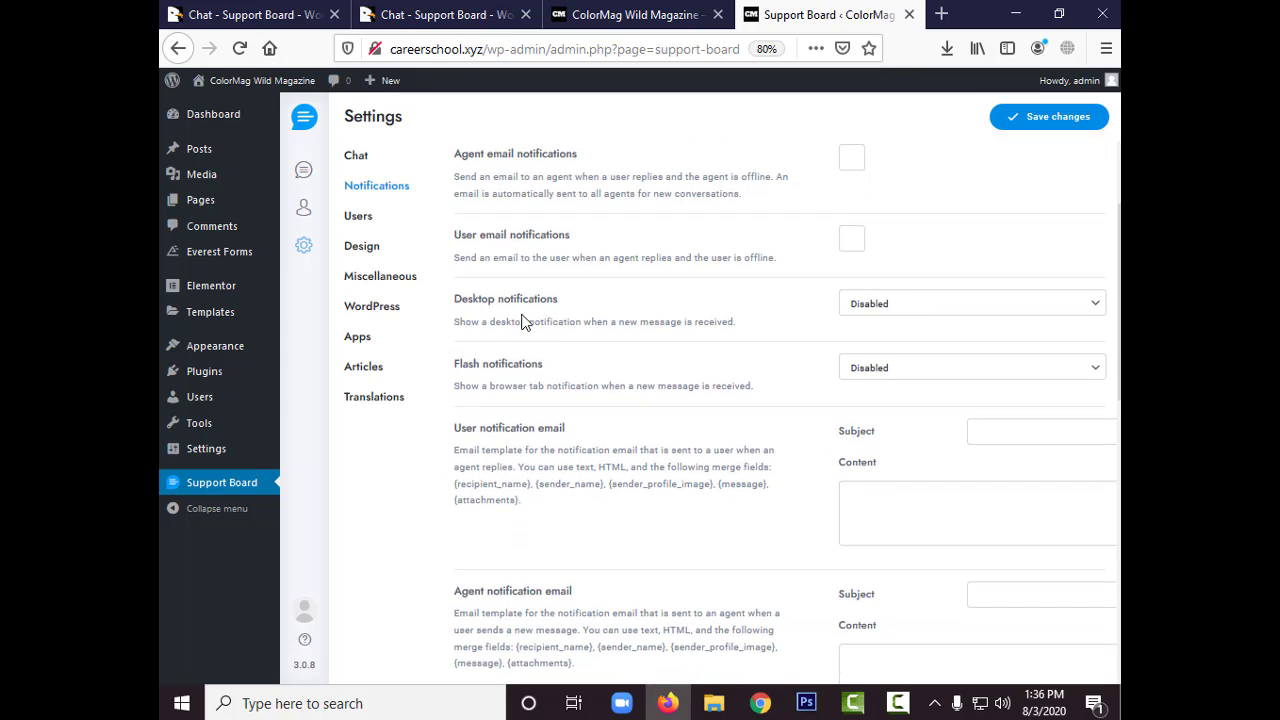
click(880, 316)
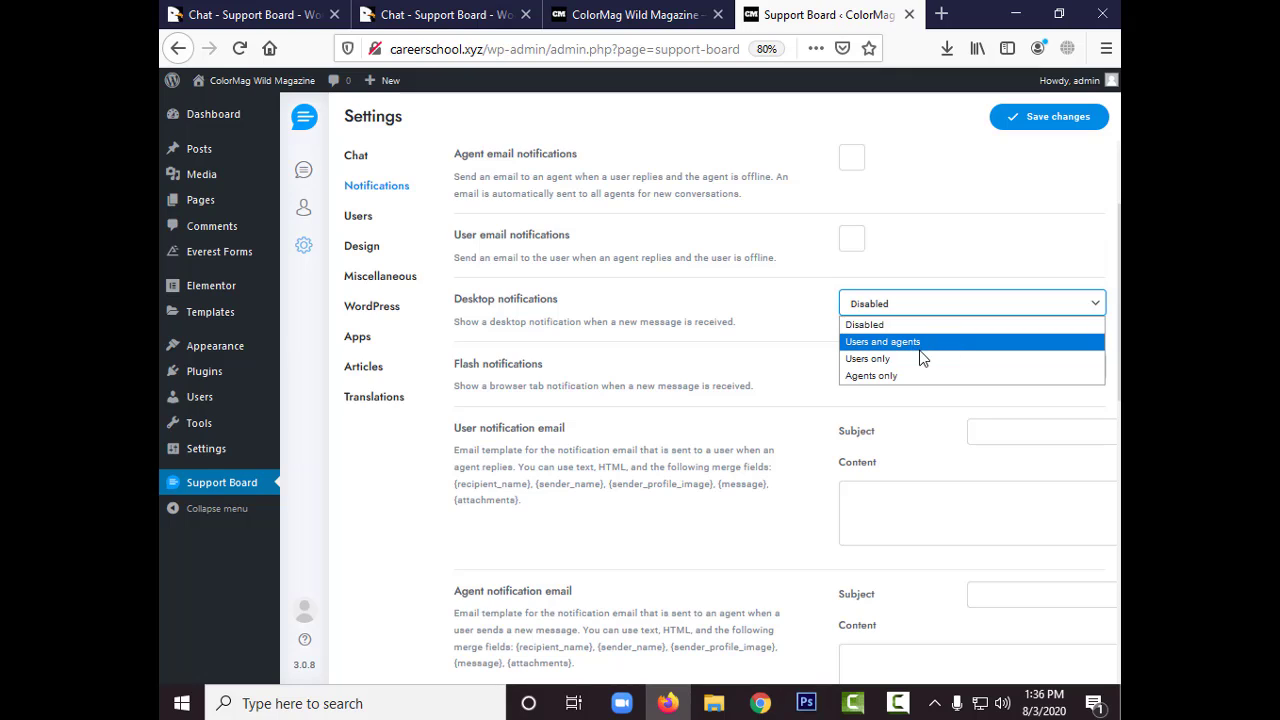
click(613, 347)
click(613, 347)
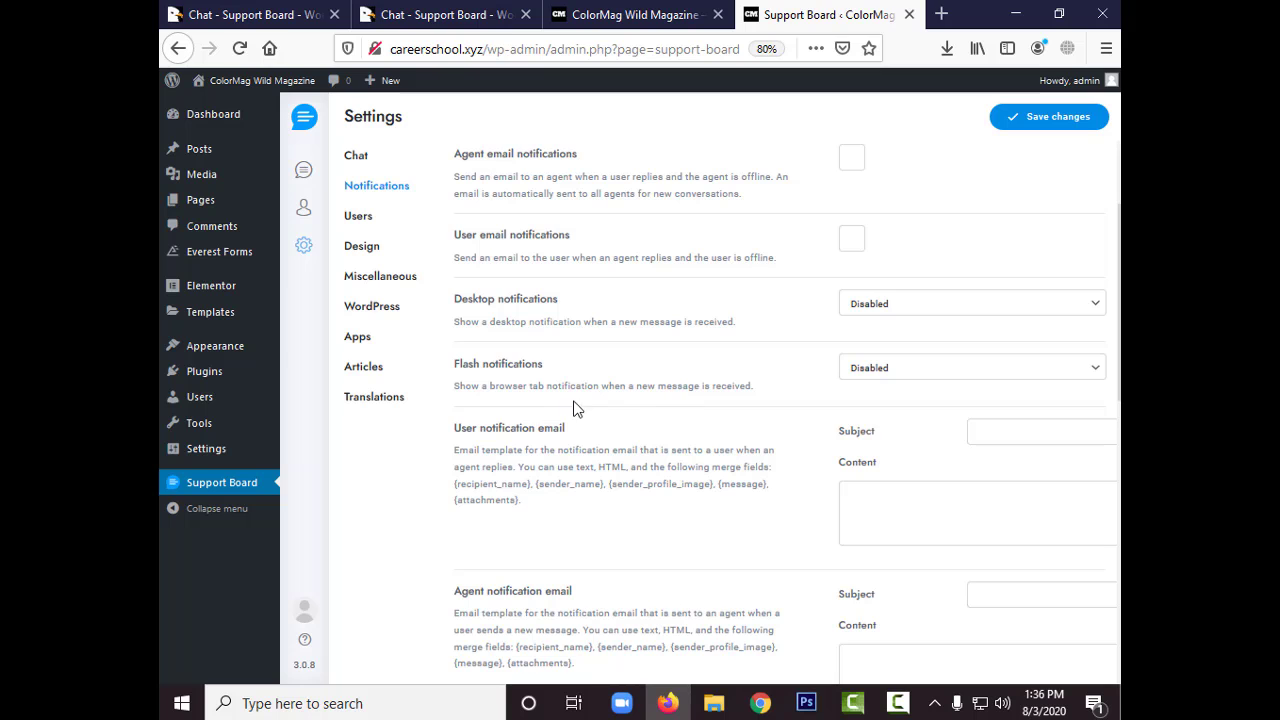
Examine the remaining Notifications options, from the notification email templates through Push notifications, SMTP Email settings, Notifications icon and test emails.
scroll(575, 408, down, 2)
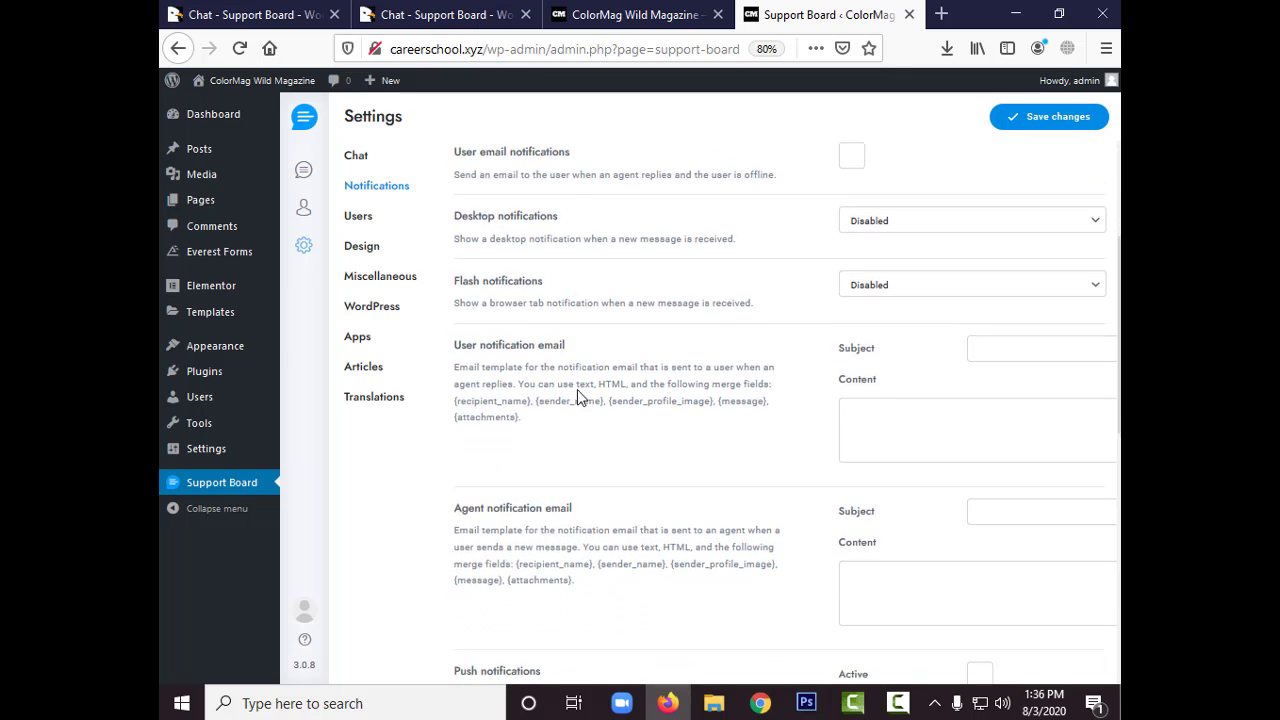
scroll(577, 397, down, 5)
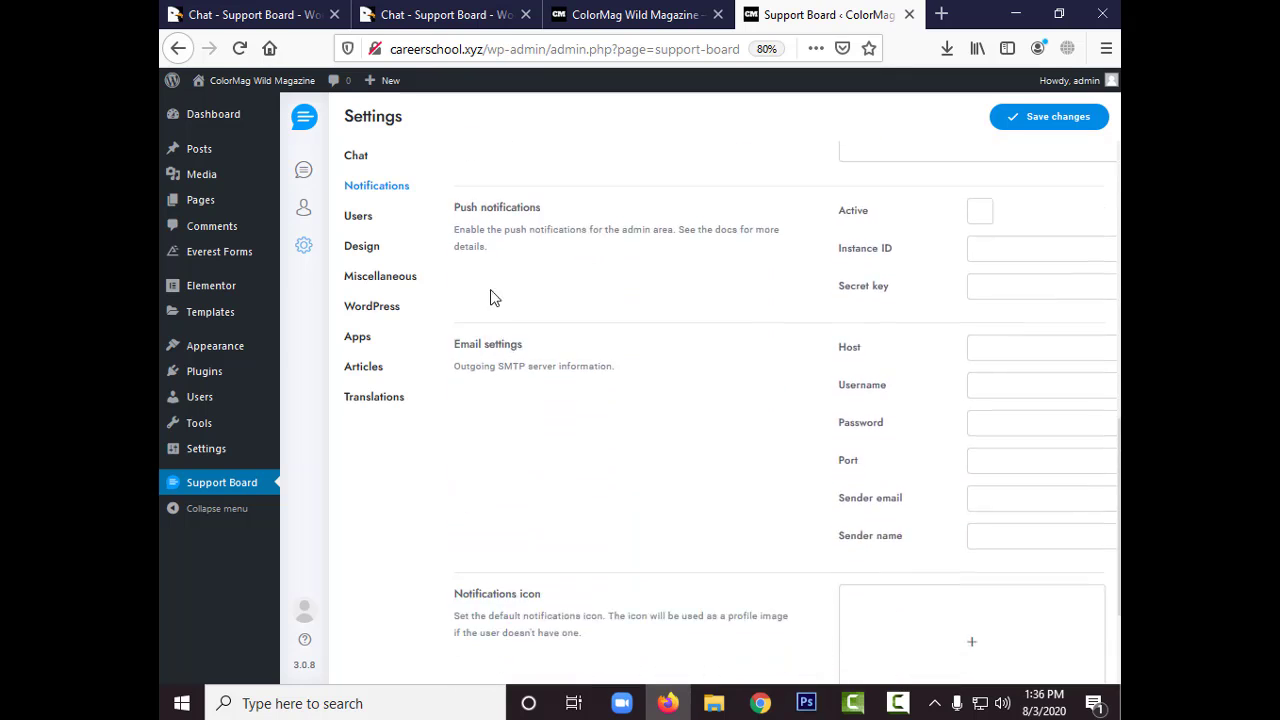
scroll(546, 329, up, 1)
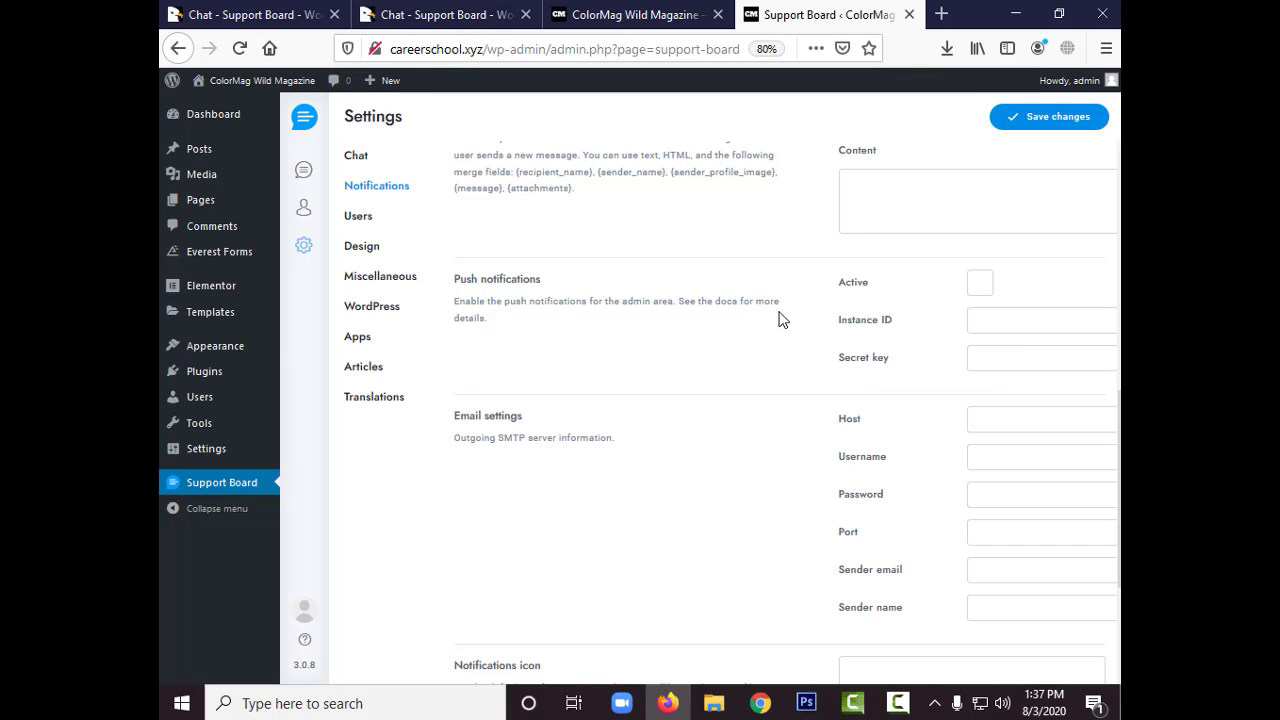
scroll(530, 337, down, 2)
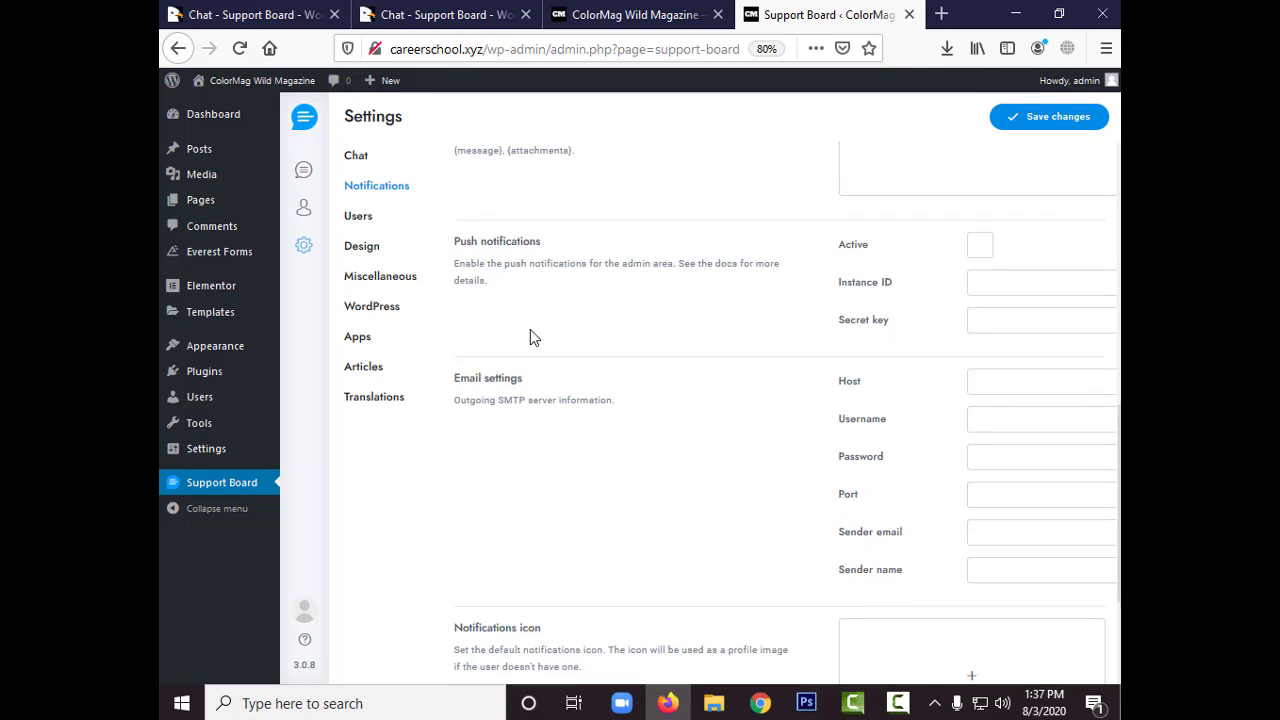
scroll(534, 380, down, 2)
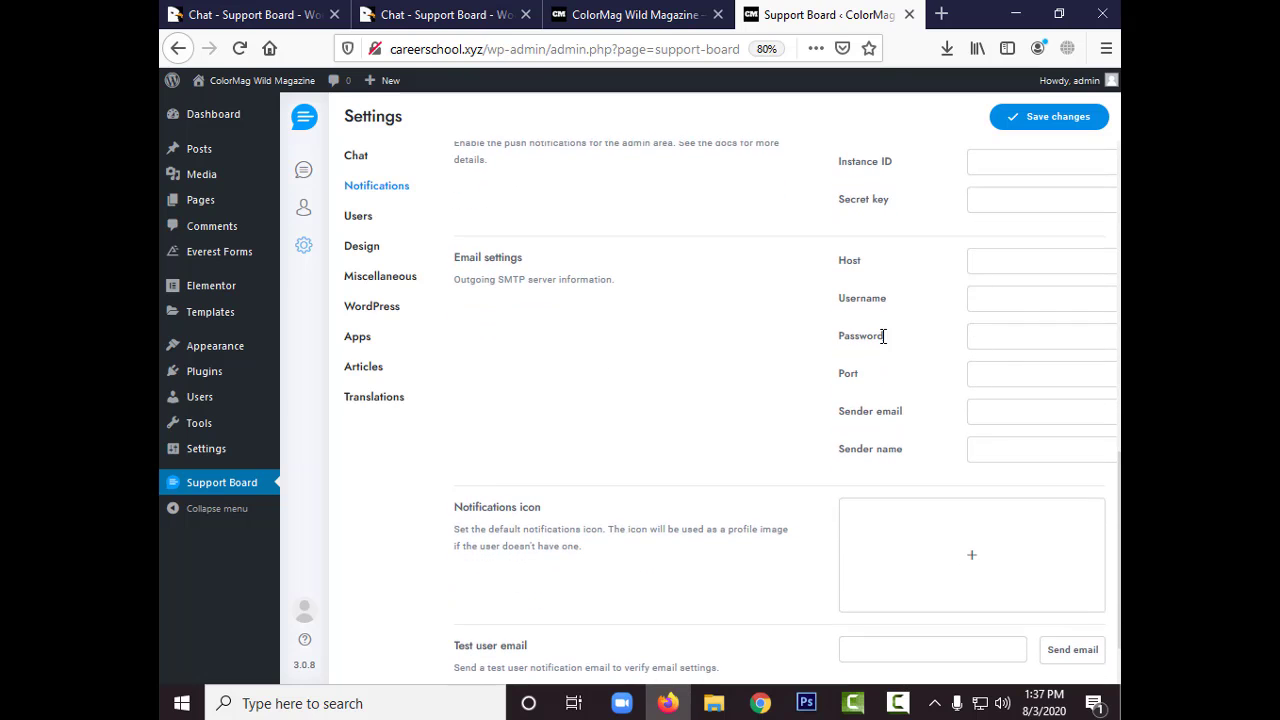
drag(836, 257, 903, 449)
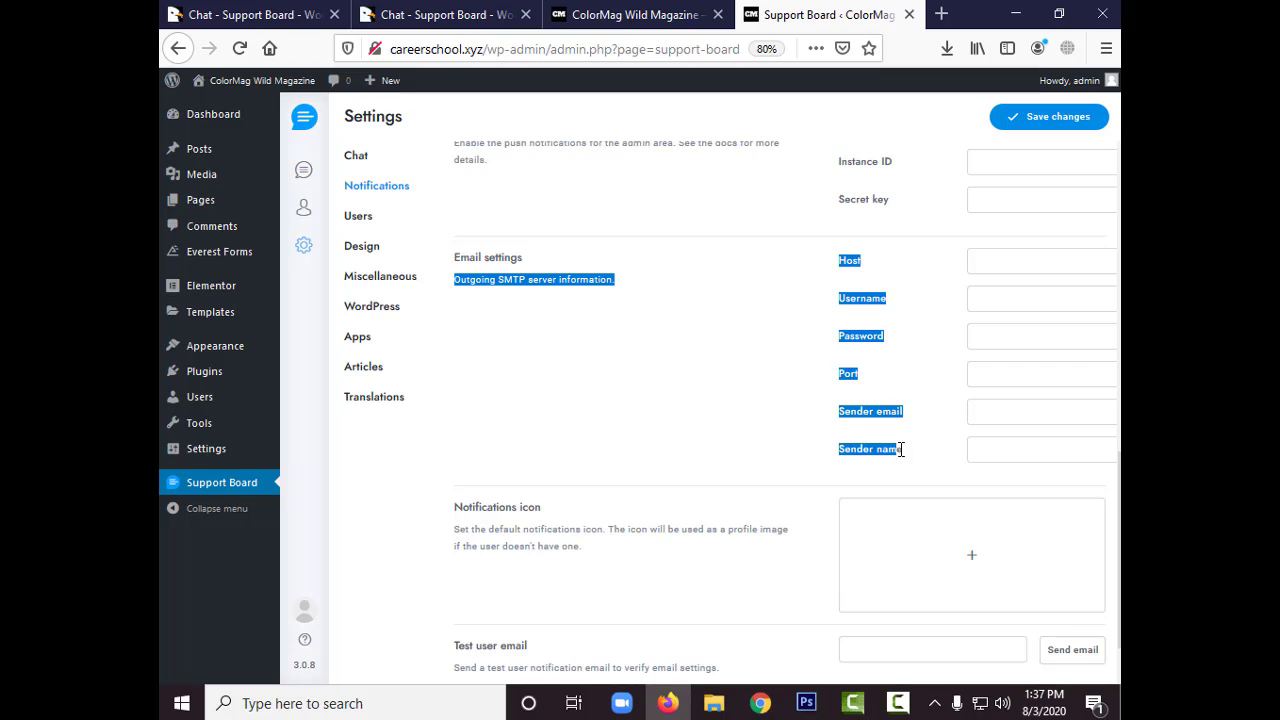
click(800, 428)
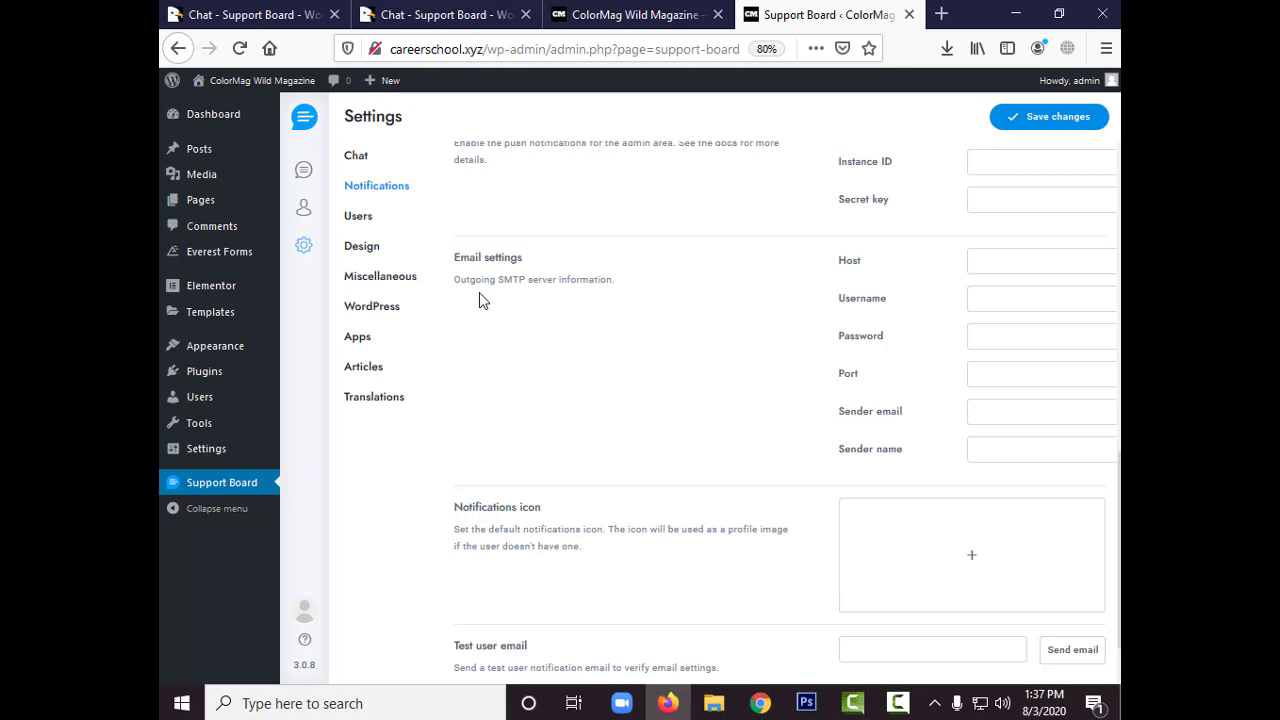
scroll(566, 362, up, 1)
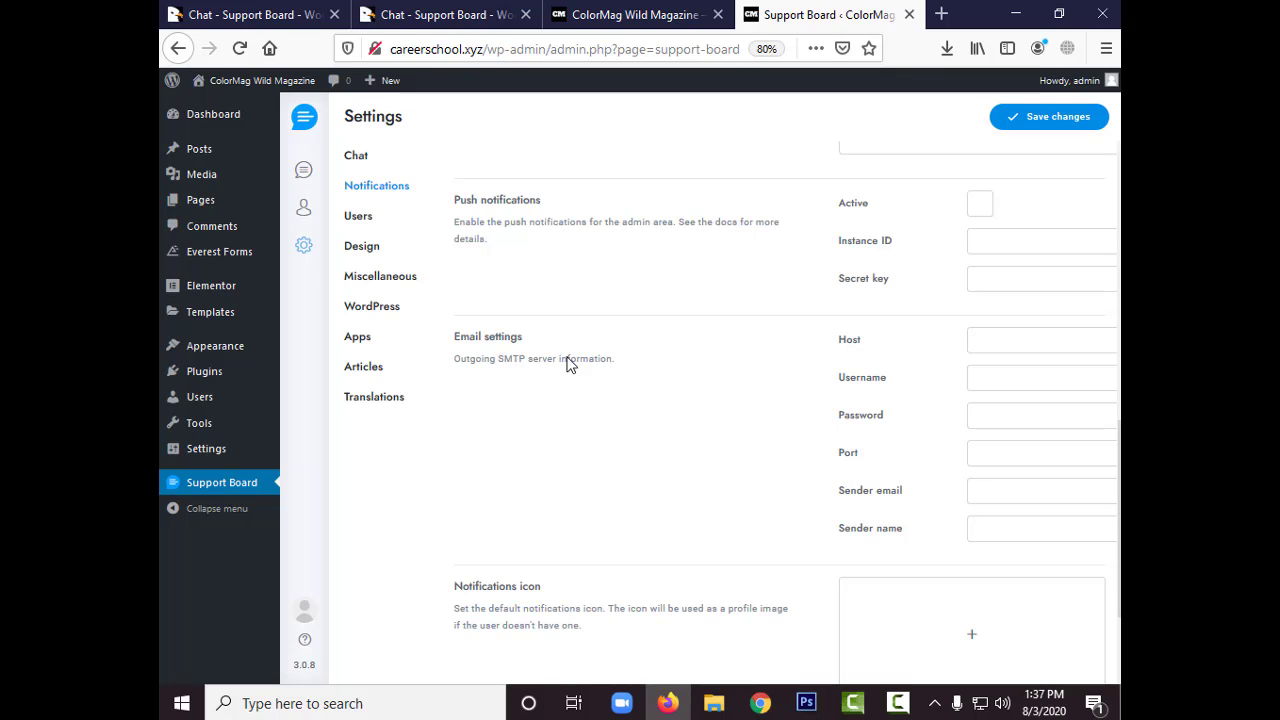
scroll(531, 400, down, 3)
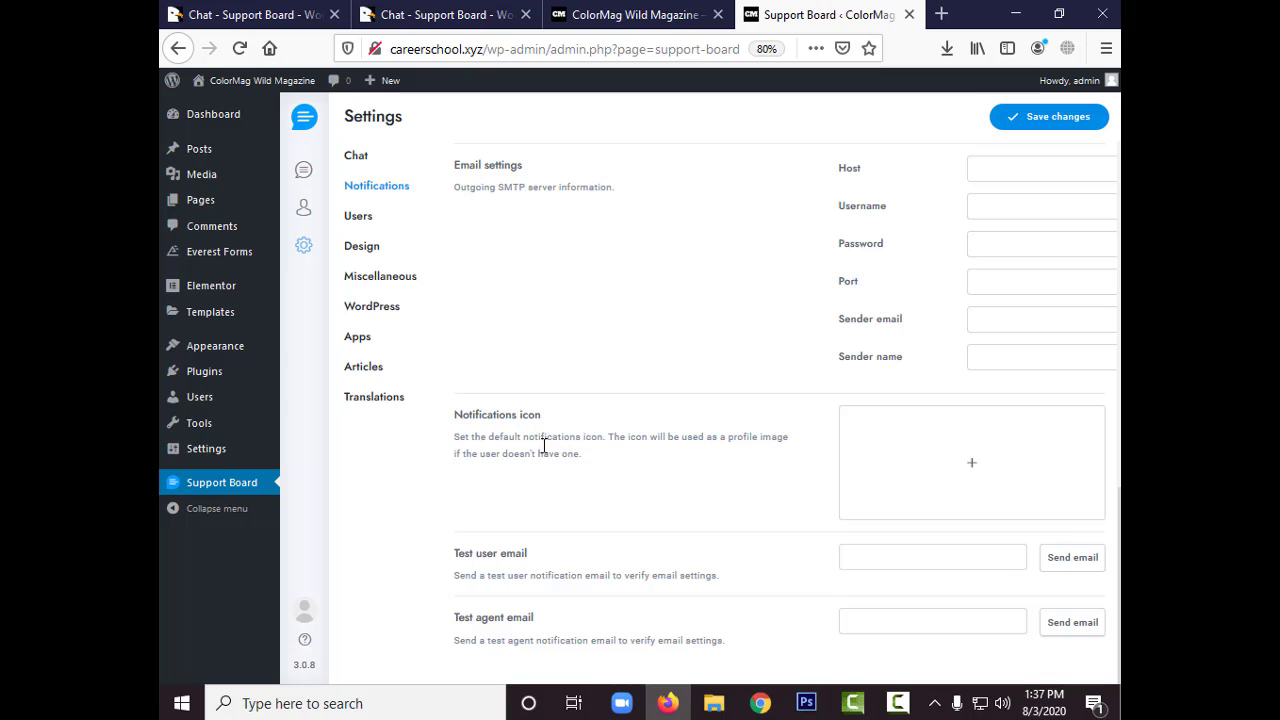
scroll(514, 598, up, 3)
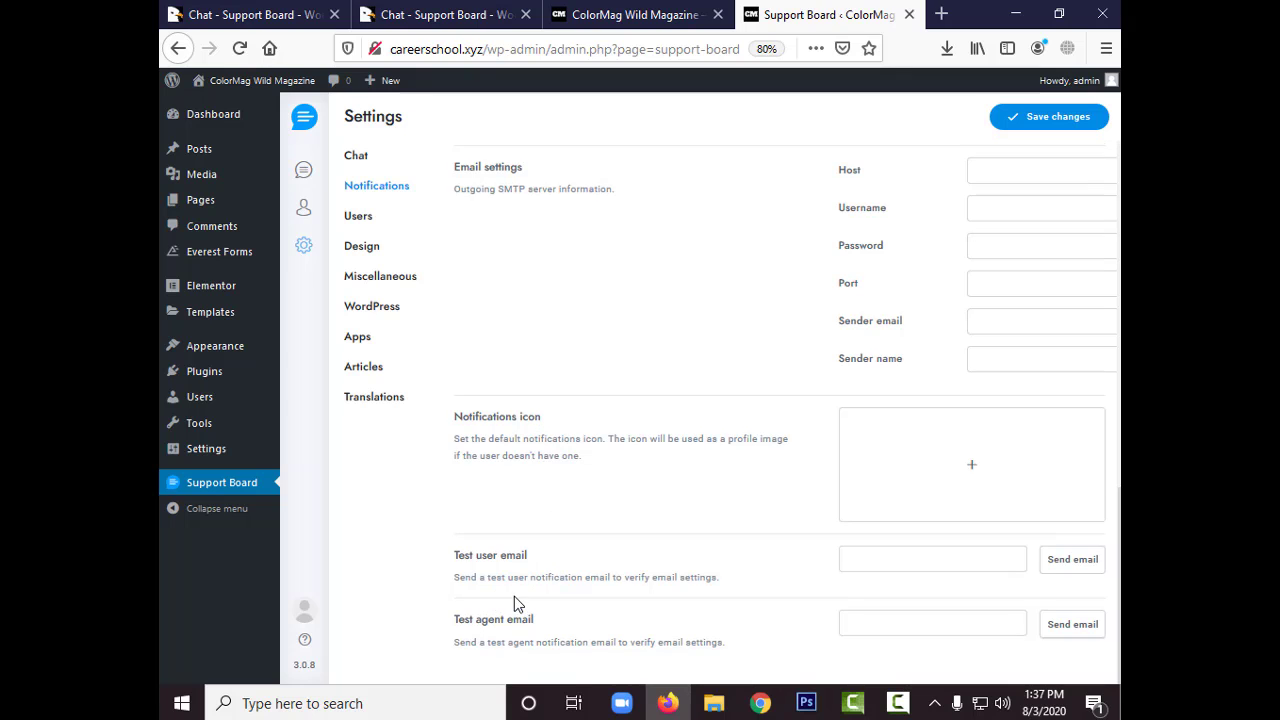
Open the Users settings and look through the choices for Require registration.
click(382, 220)
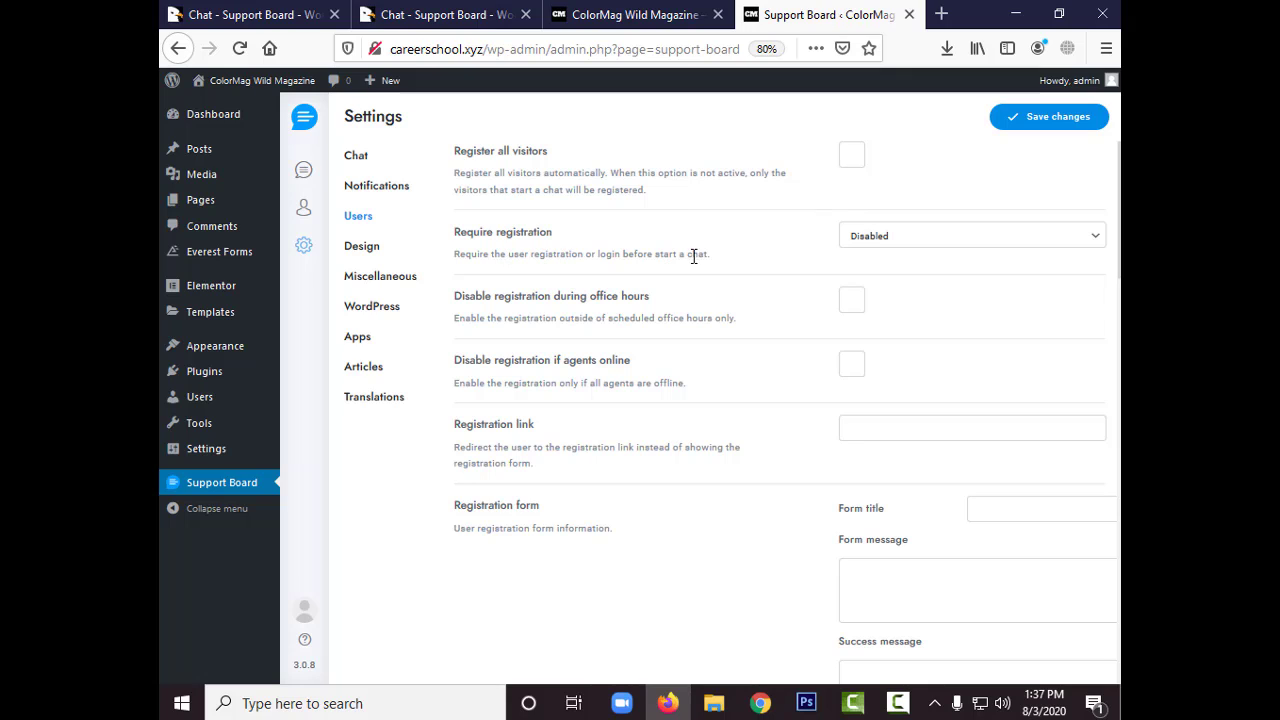
click(889, 240)
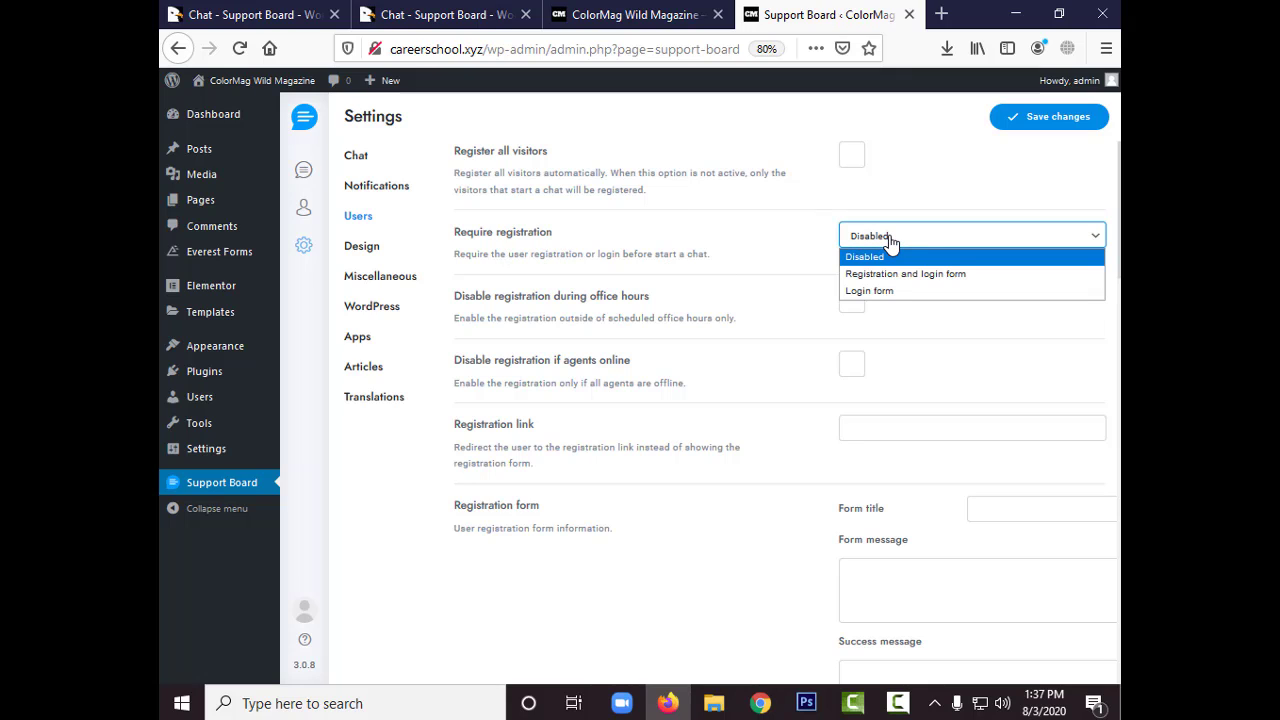
click(890, 243)
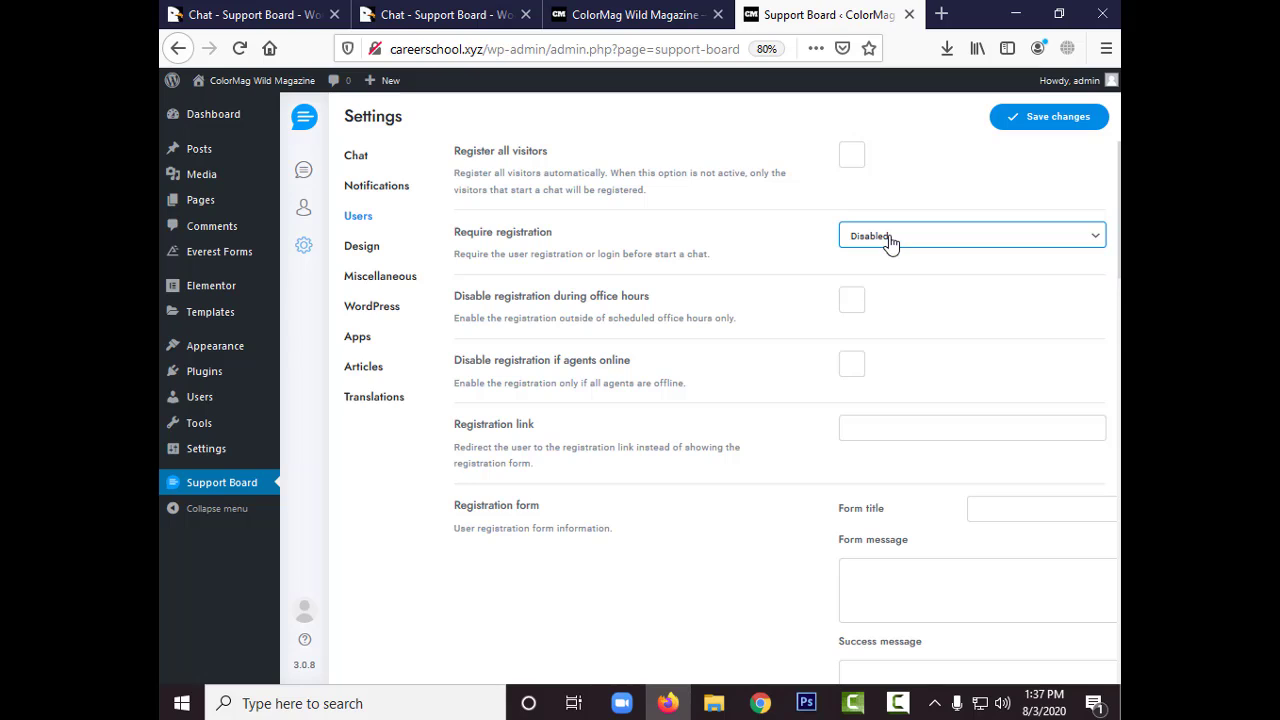
click(873, 236)
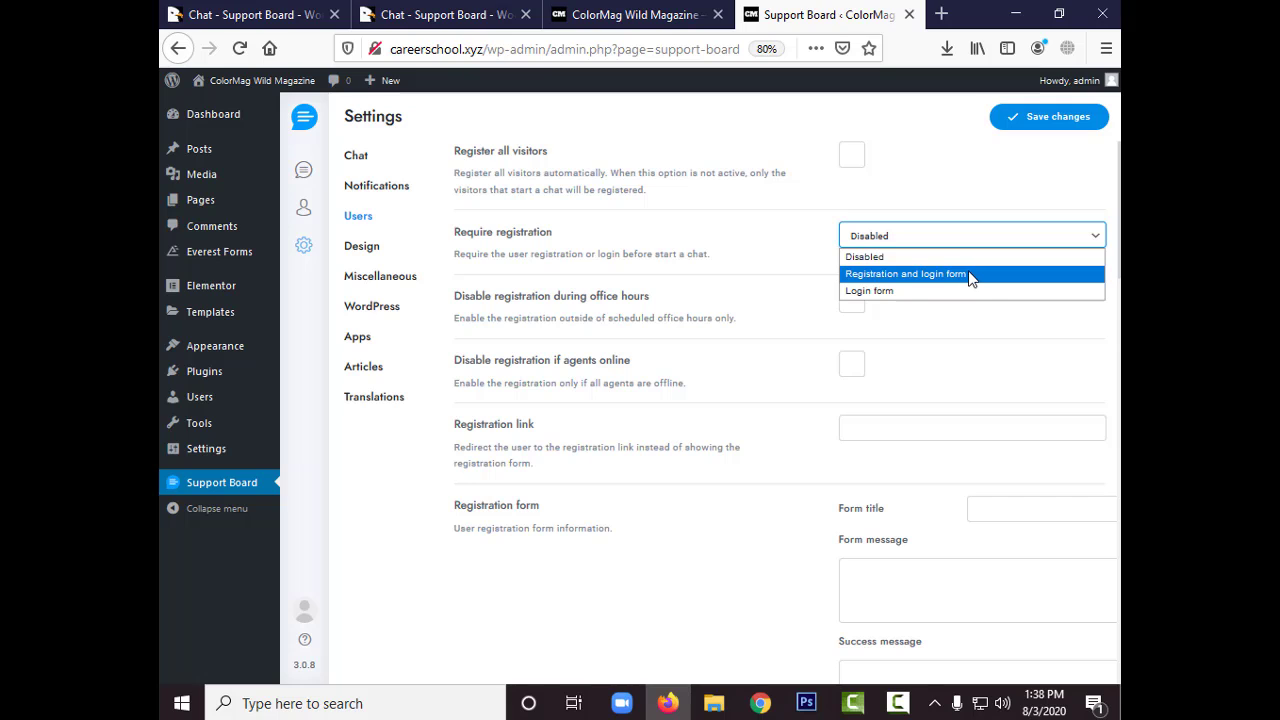
click(515, 330)
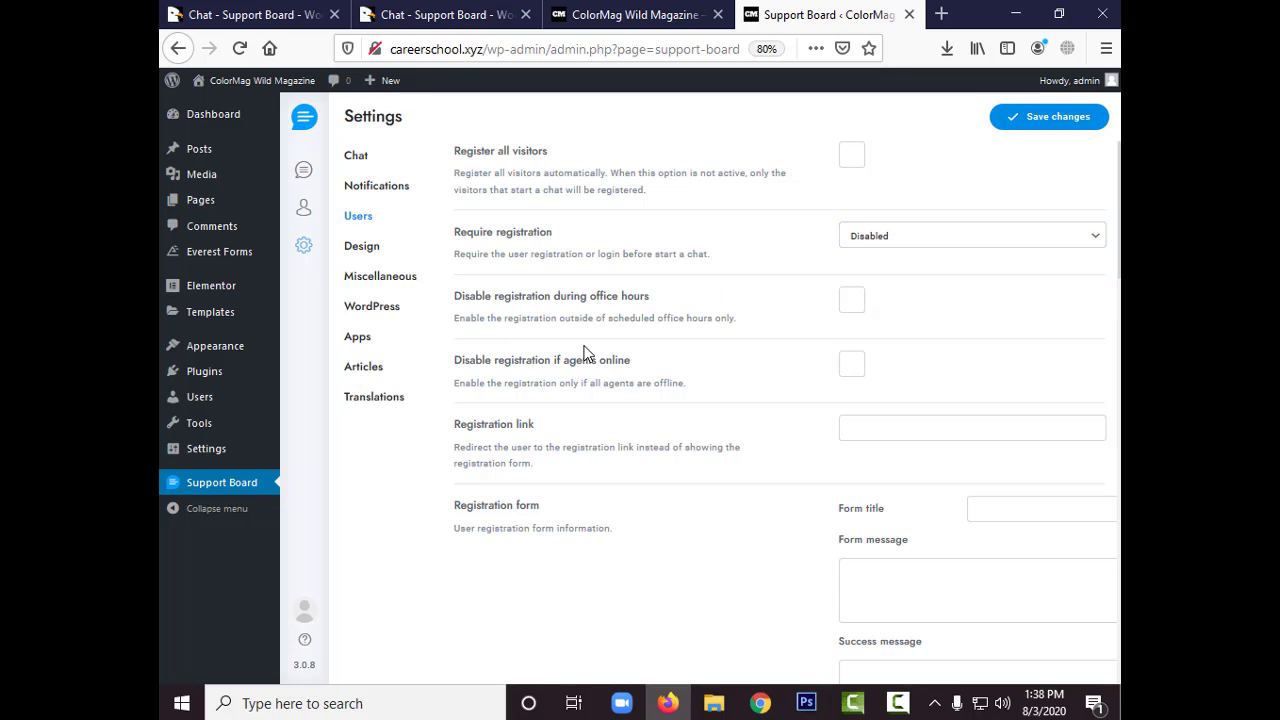
Review the Registration link option and the Registration form's title, message, button text, terms and privacy link fields.
scroll(500, 430, down, 2)
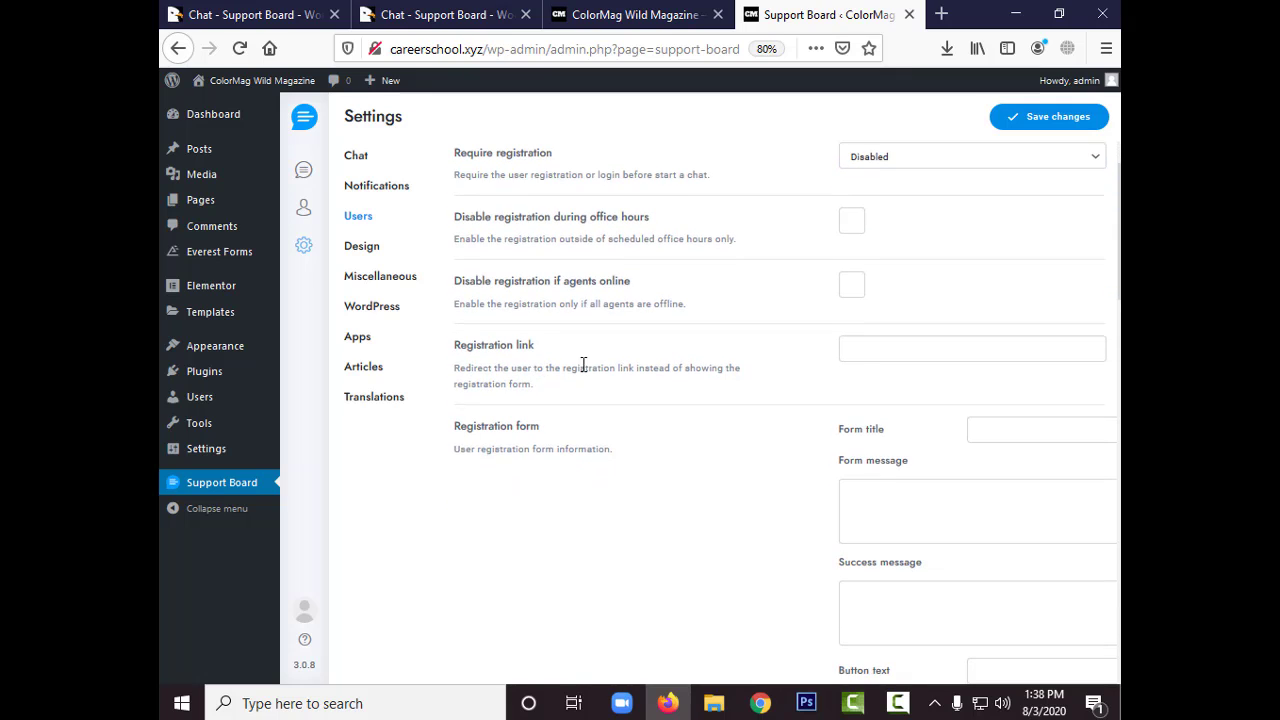
click(857, 351)
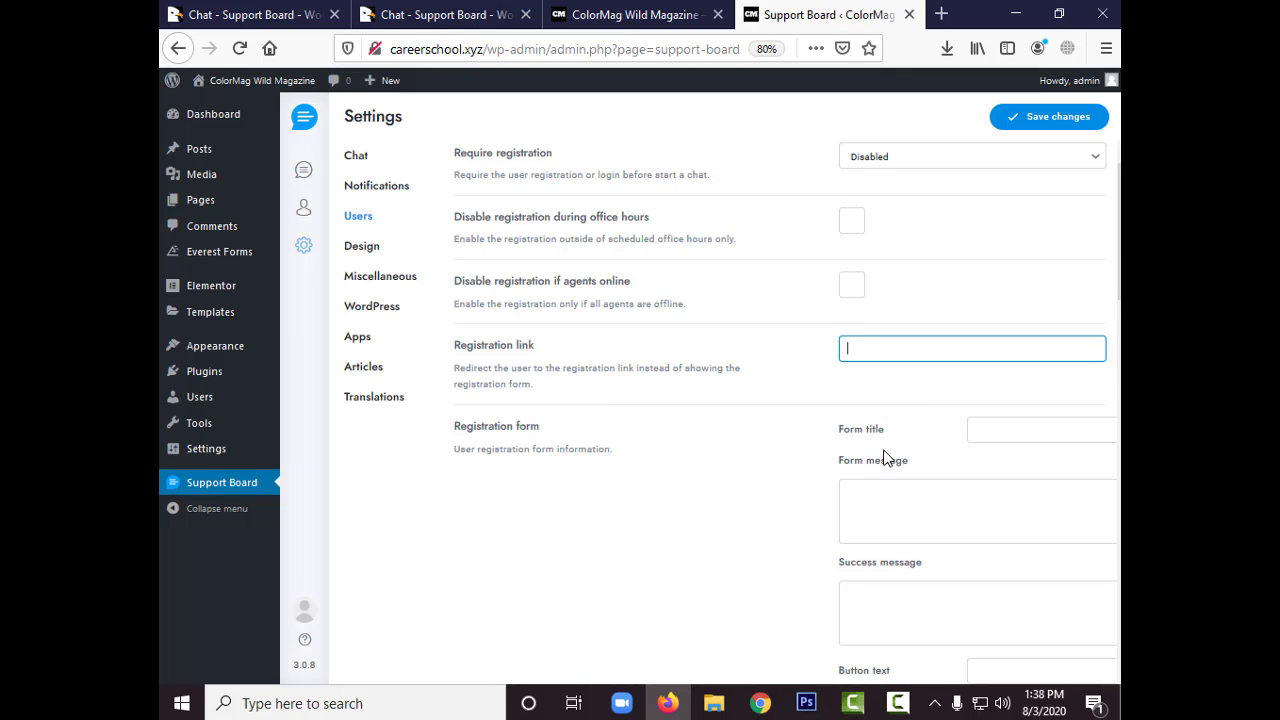
click(1026, 421)
click(858, 504)
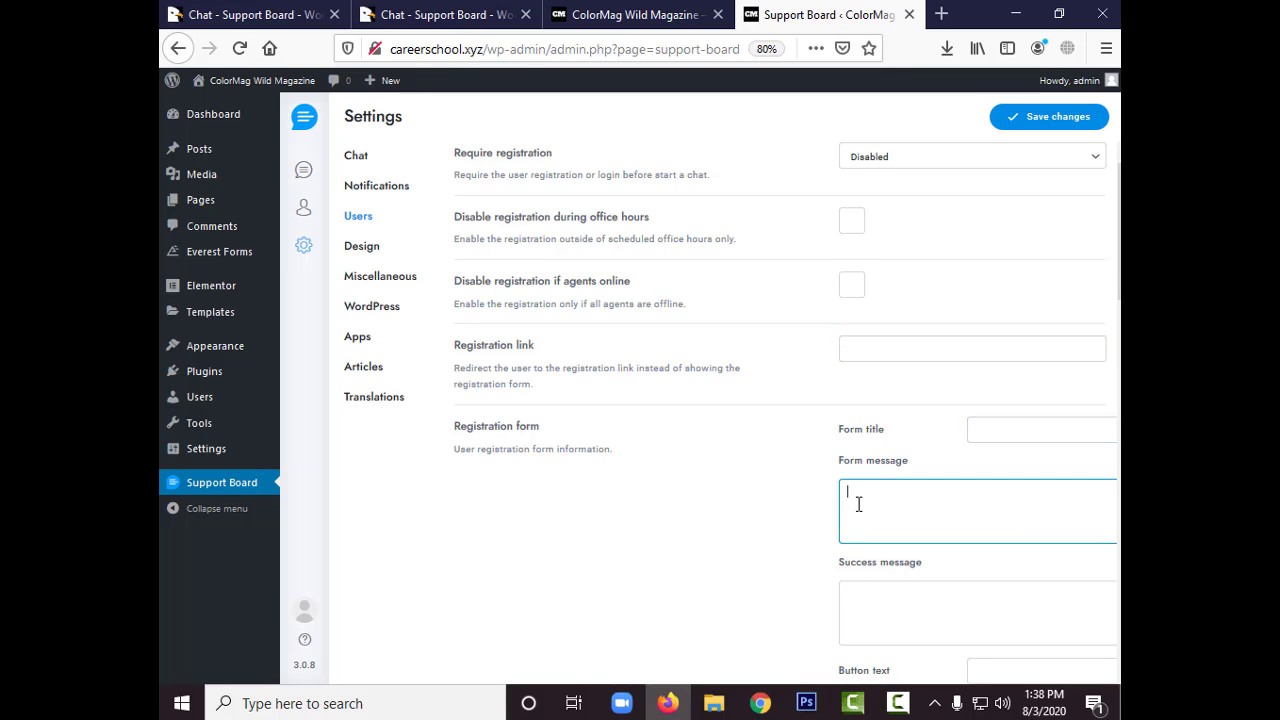
scroll(858, 504, down, 3)
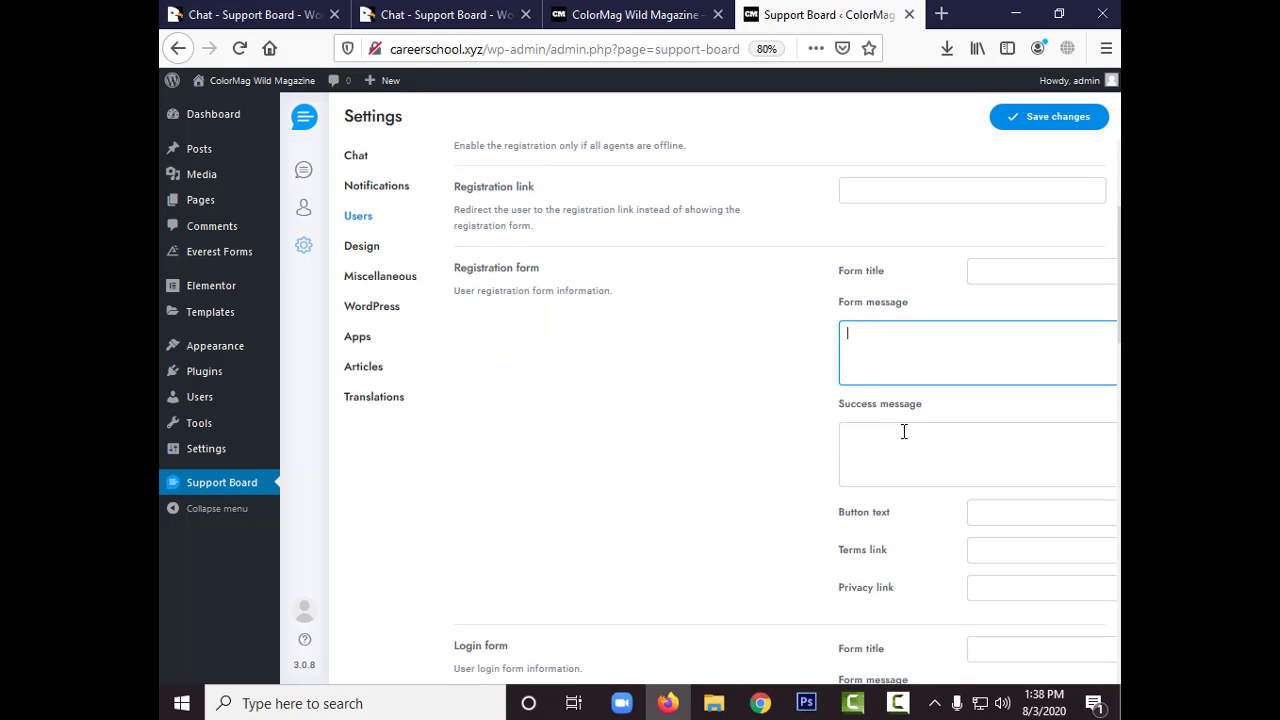
scroll(904, 431, down, 2)
scroll(909, 420, down, 1)
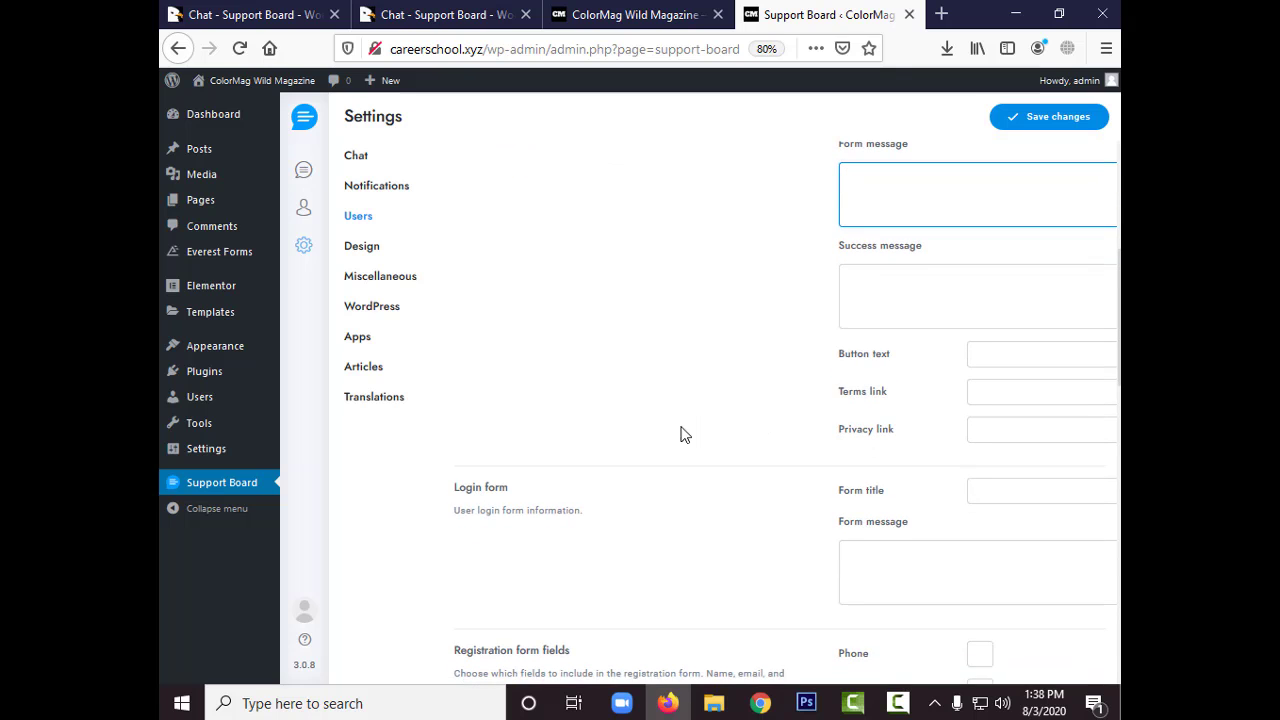
Examine the remaining Users options, from the Login form and Registration form fields through Custom fields, Bot name and Delete leads.
scroll(654, 449, down, 4)
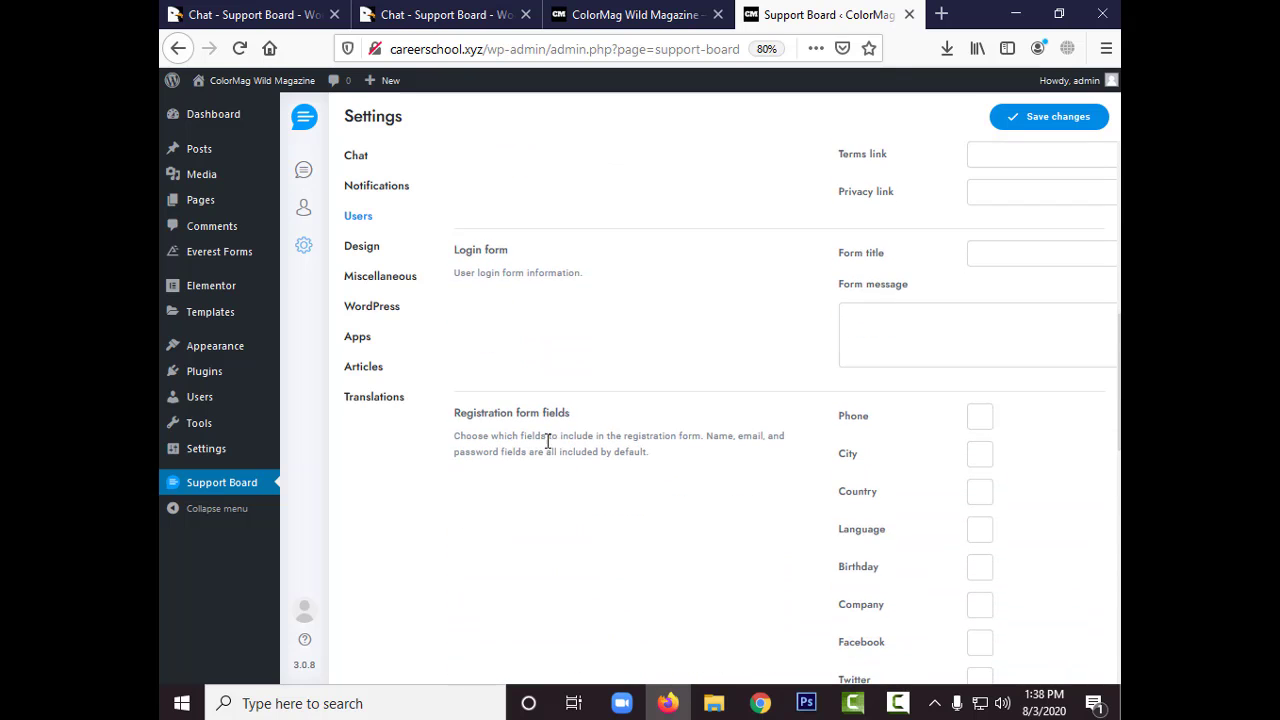
scroll(537, 472, down, 8)
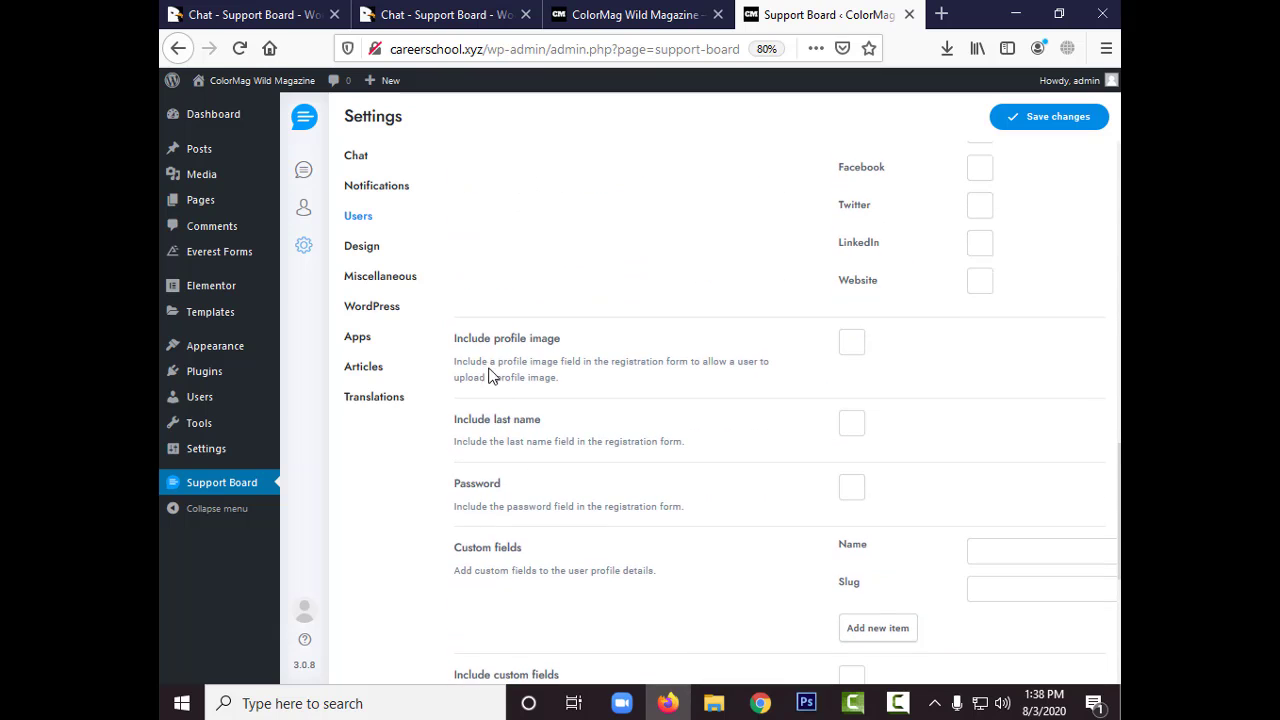
scroll(566, 360, down, 1)
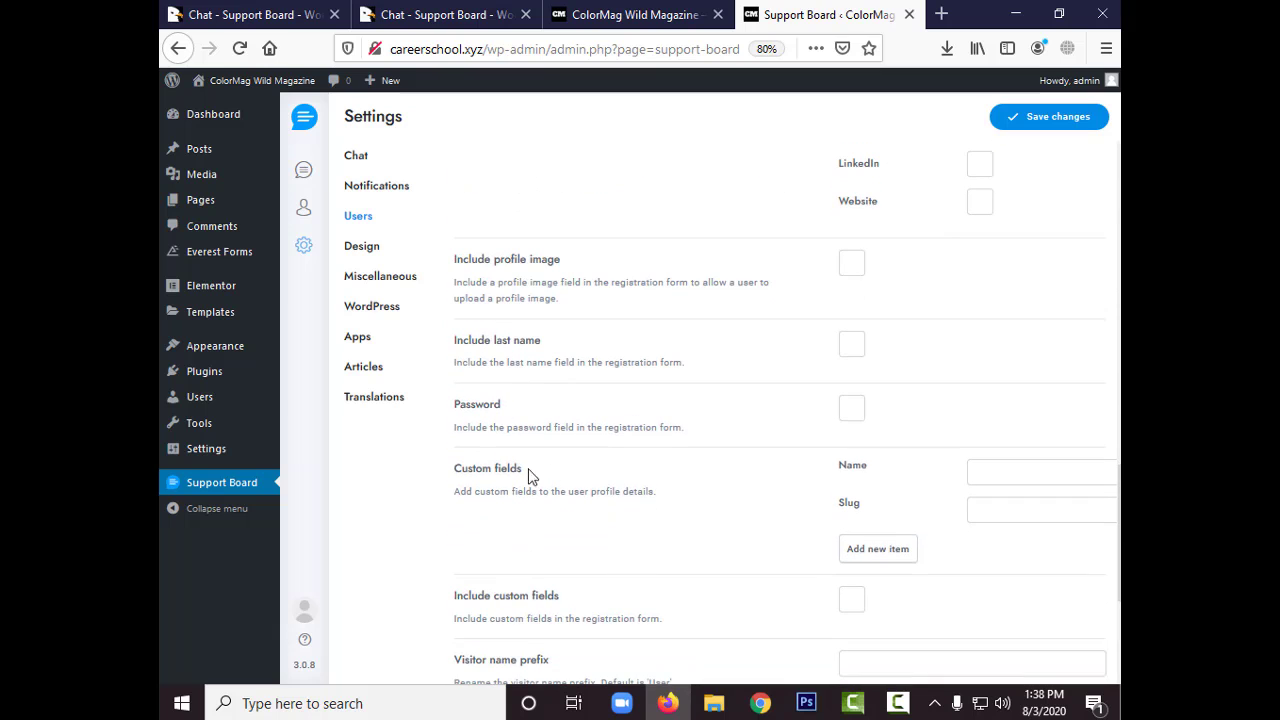
scroll(530, 478, down, 5)
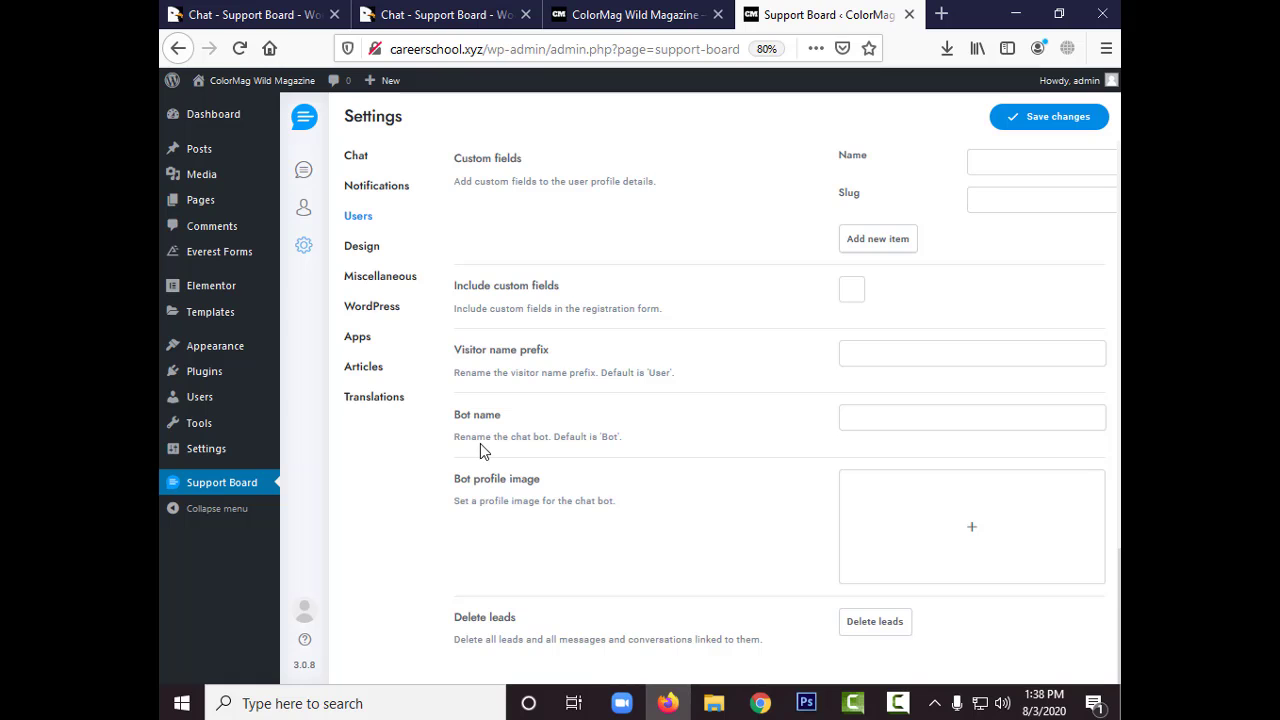
scroll(530, 542, up, 1)
scroll(529, 530, up, 15)
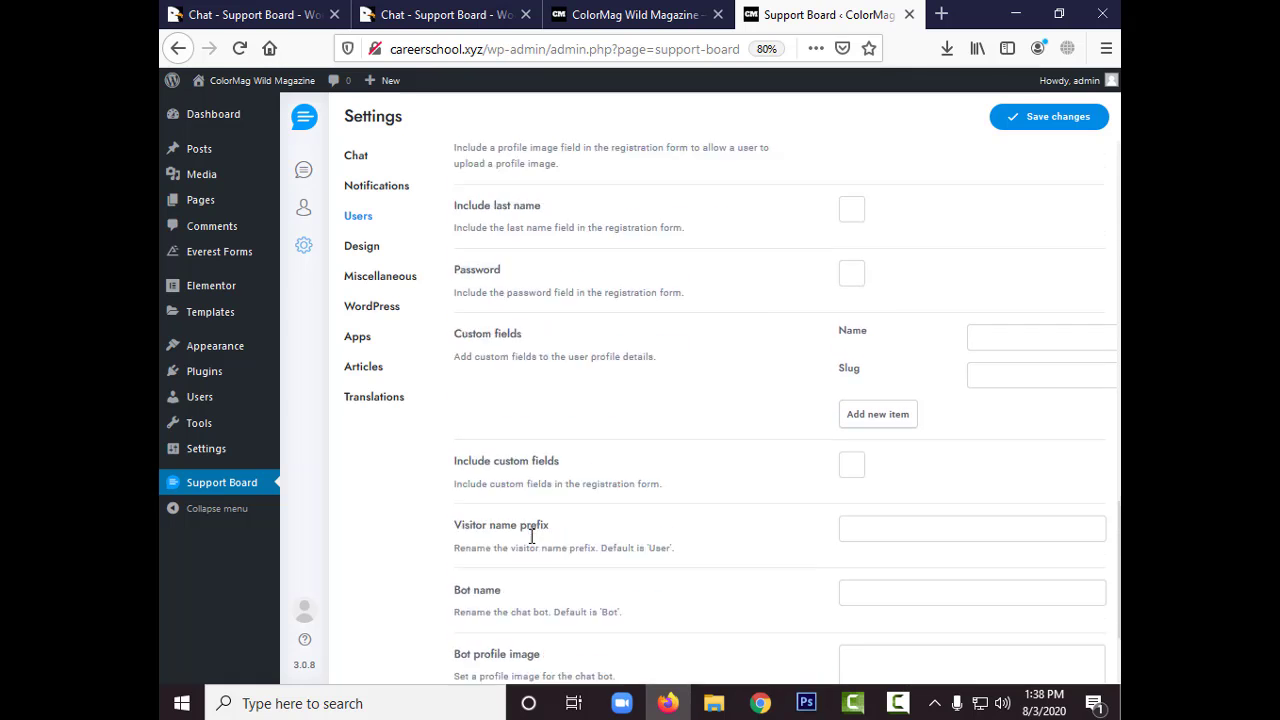
Open the Design settings and set the chat widget's primary color to rgb(255, 255, 255).
click(364, 248)
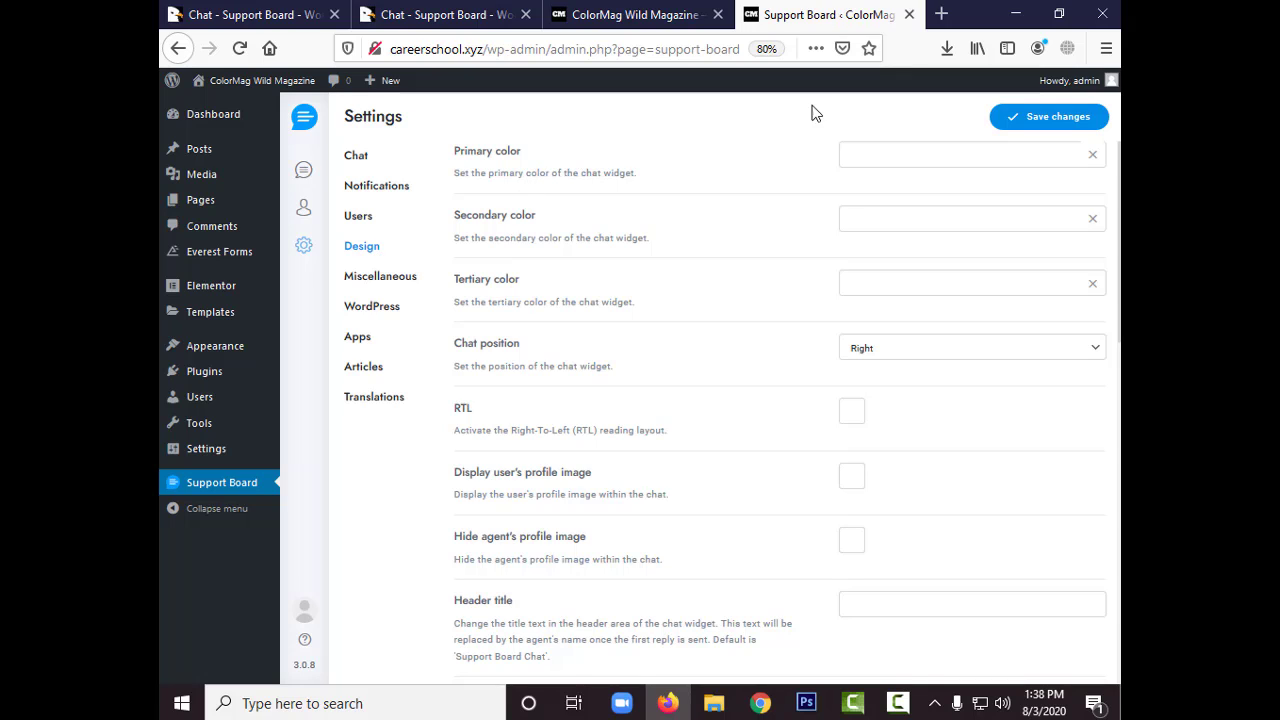
click(878, 153)
click(754, 145)
Enable the option to display the user's profile image within the chat.
scroll(513, 448, down, 2)
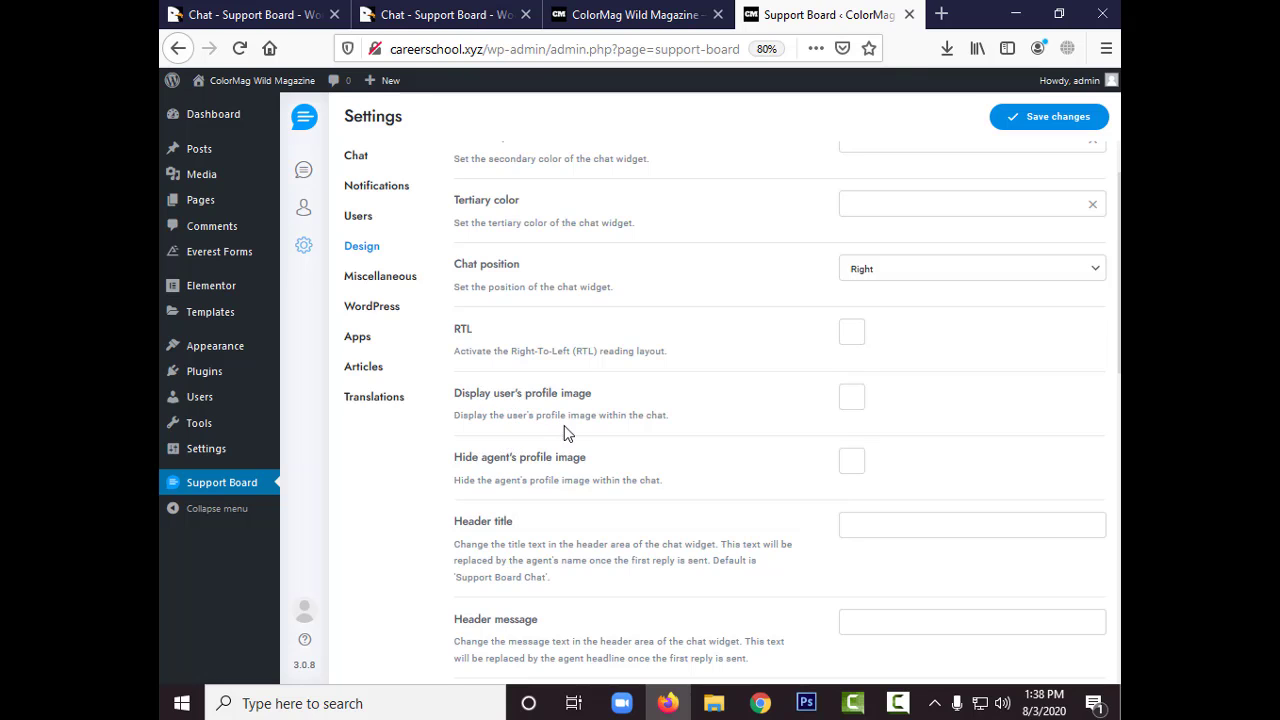
scroll(530, 432, down, 2)
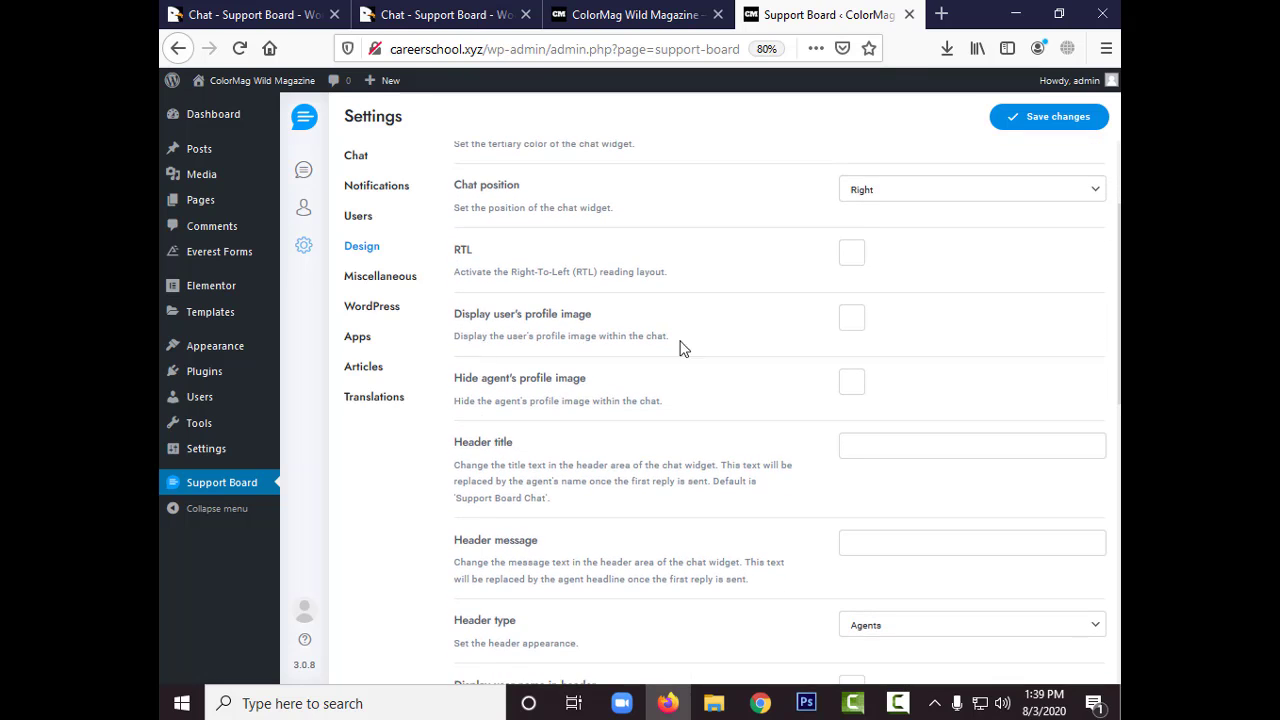
click(852, 320)
click(853, 322)
Review the remaining Design options, including Header title, Header type, header images, Chat button icon, Admin title and Admin login logo.
scroll(560, 416, down, 2)
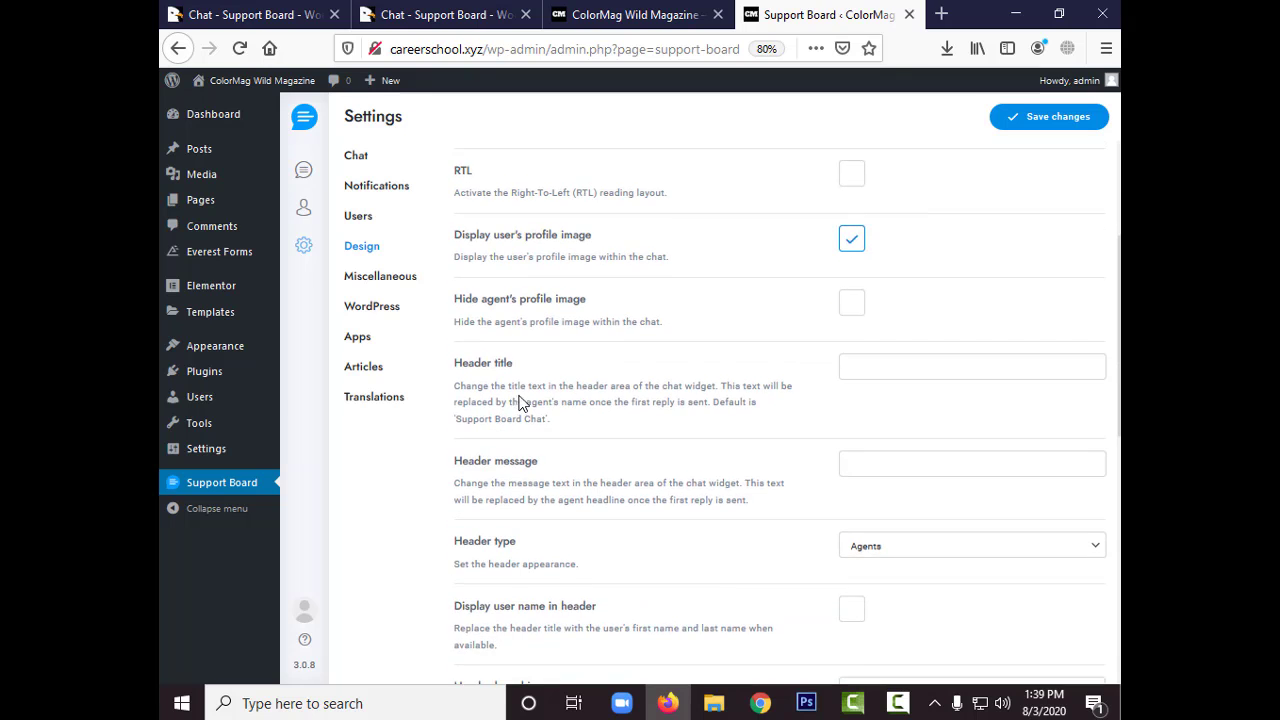
scroll(562, 416, down, 1)
click(878, 289)
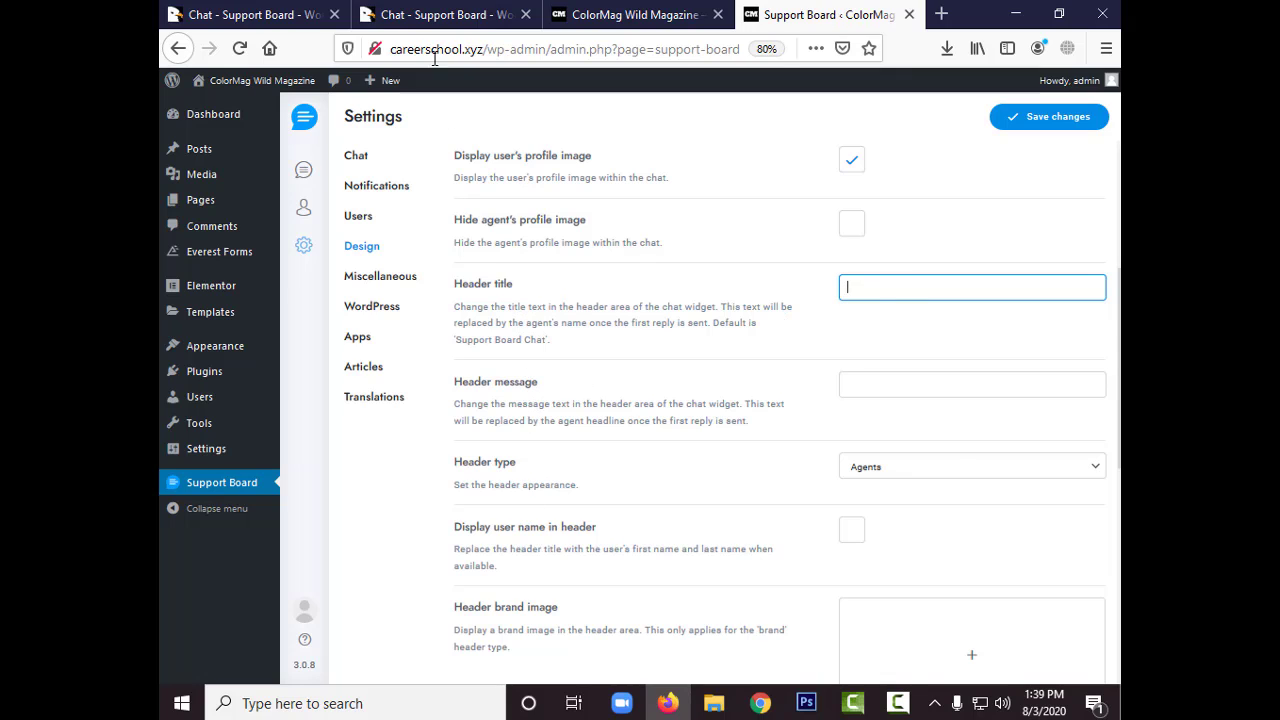
scroll(517, 441, down, 5)
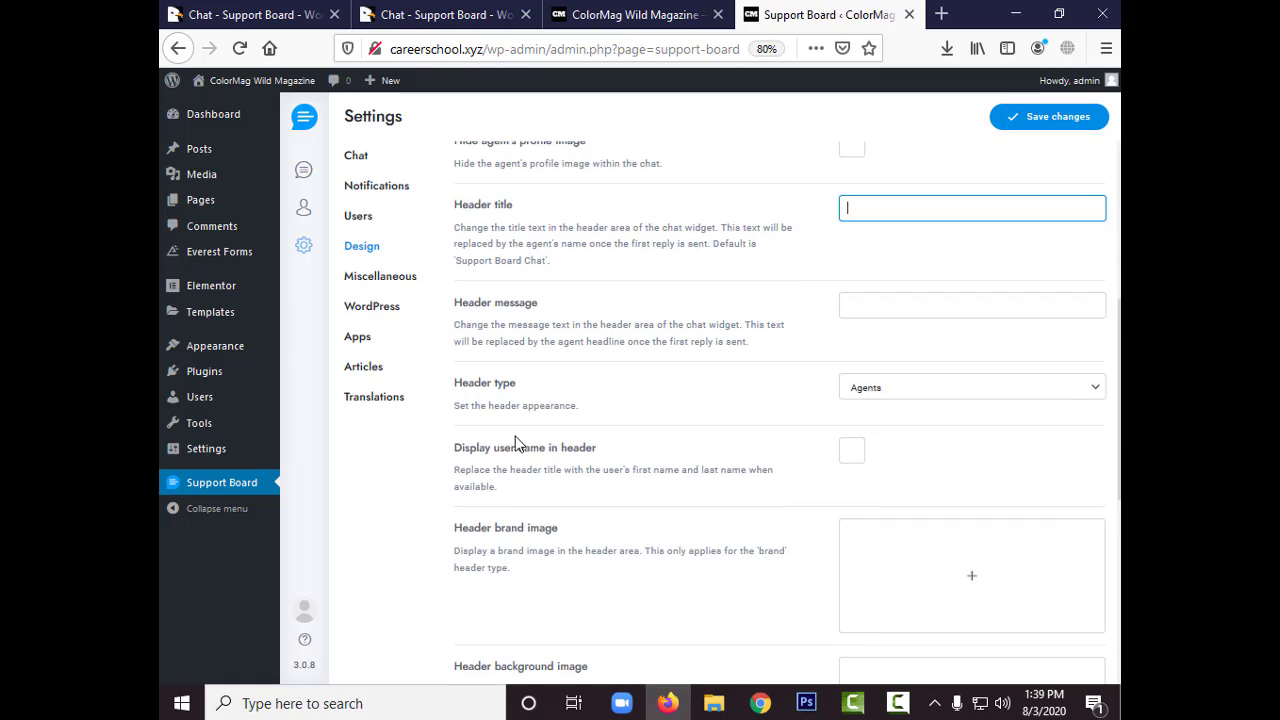
scroll(553, 502, down, 4)
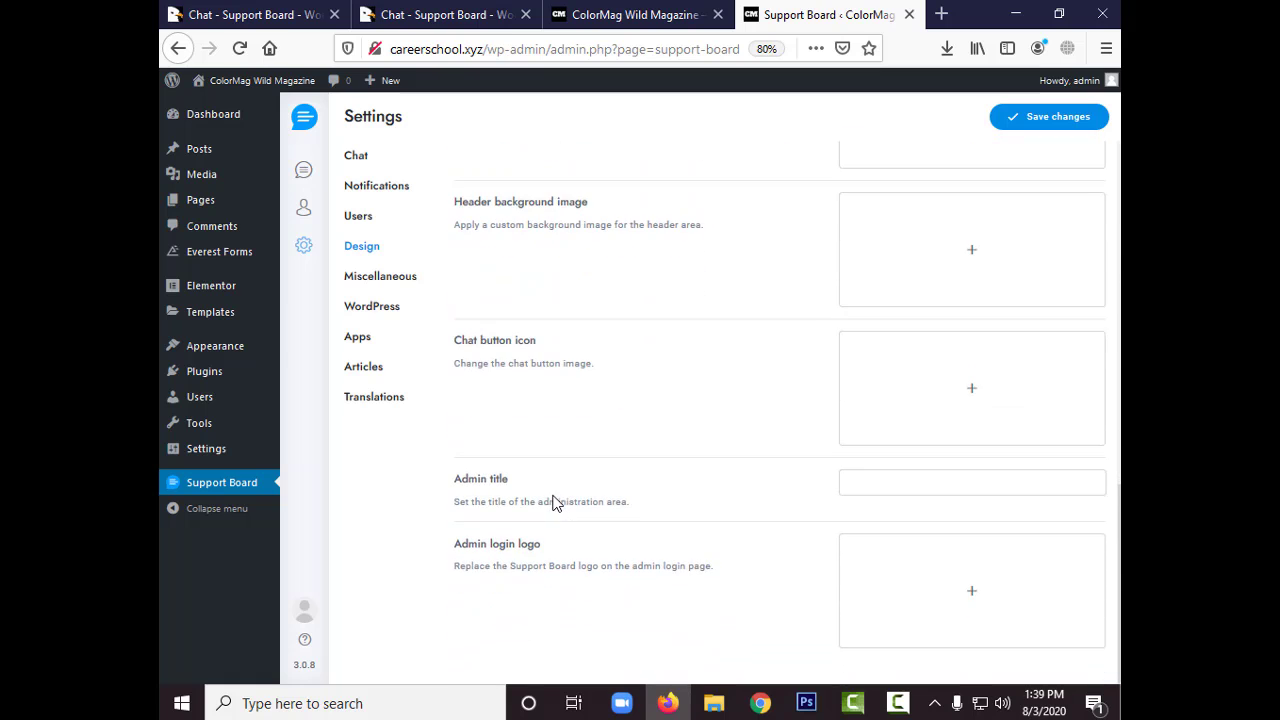
scroll(556, 503, up, 8)
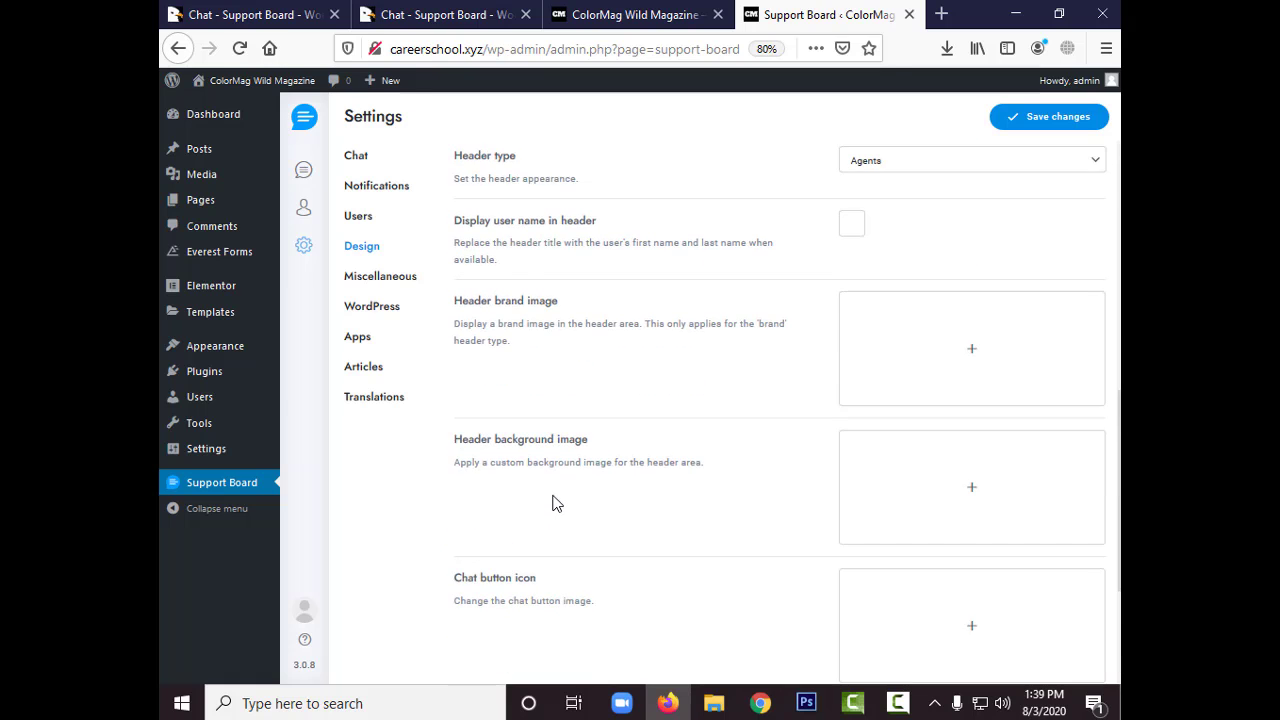
scroll(557, 500, up, 6)
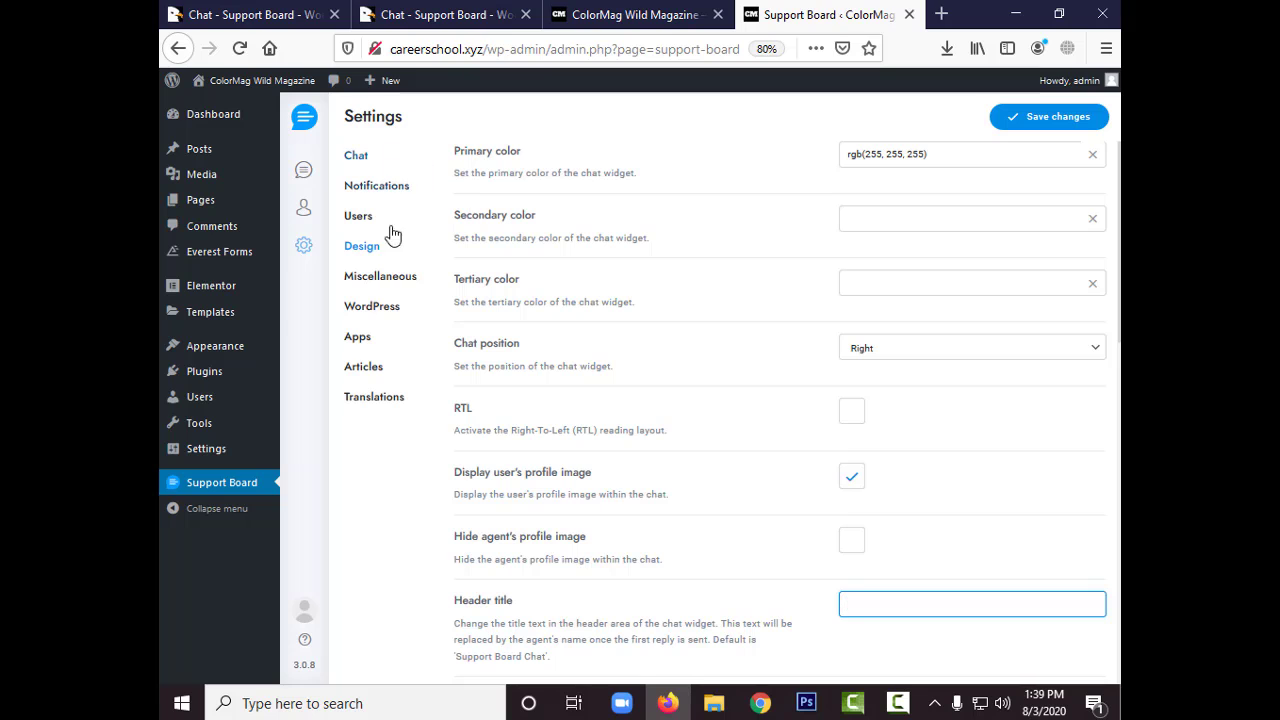
Open the Miscellaneous settings and examine the options from Envato Purchase Code and Webhooks through Scheduled office hours, UTC Offset and Departments.
click(390, 278)
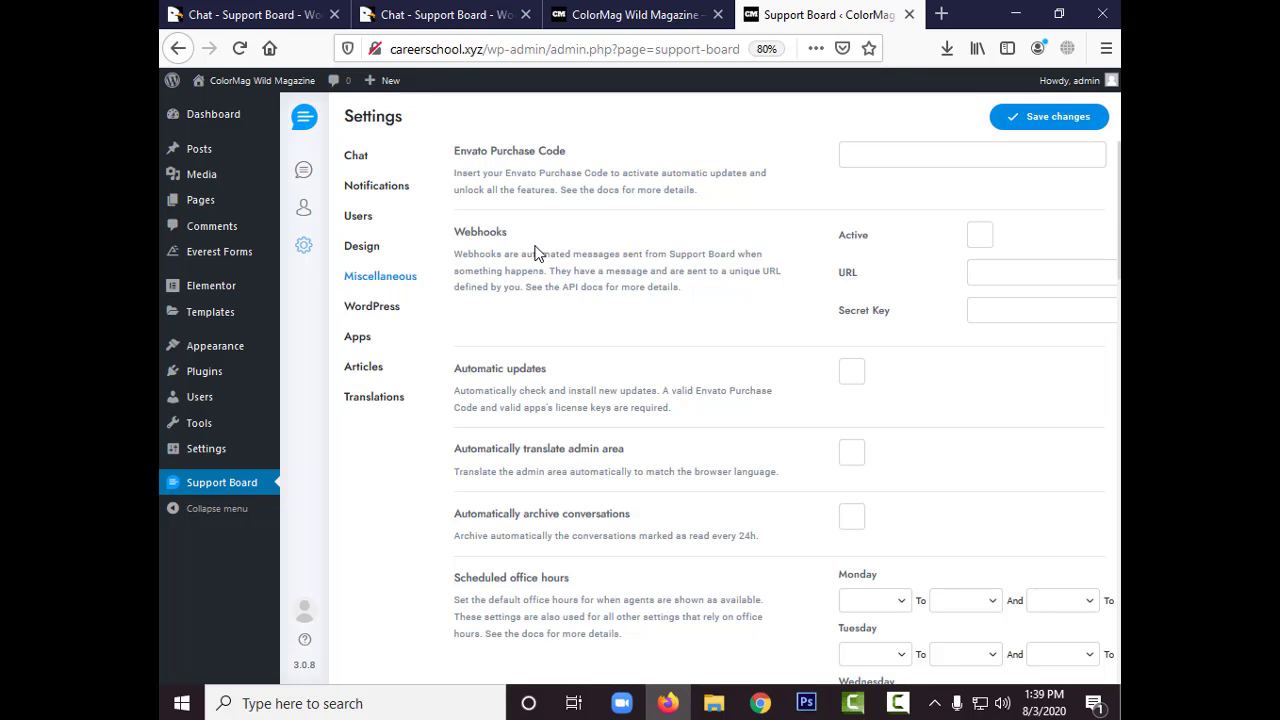
scroll(515, 270, down, 2)
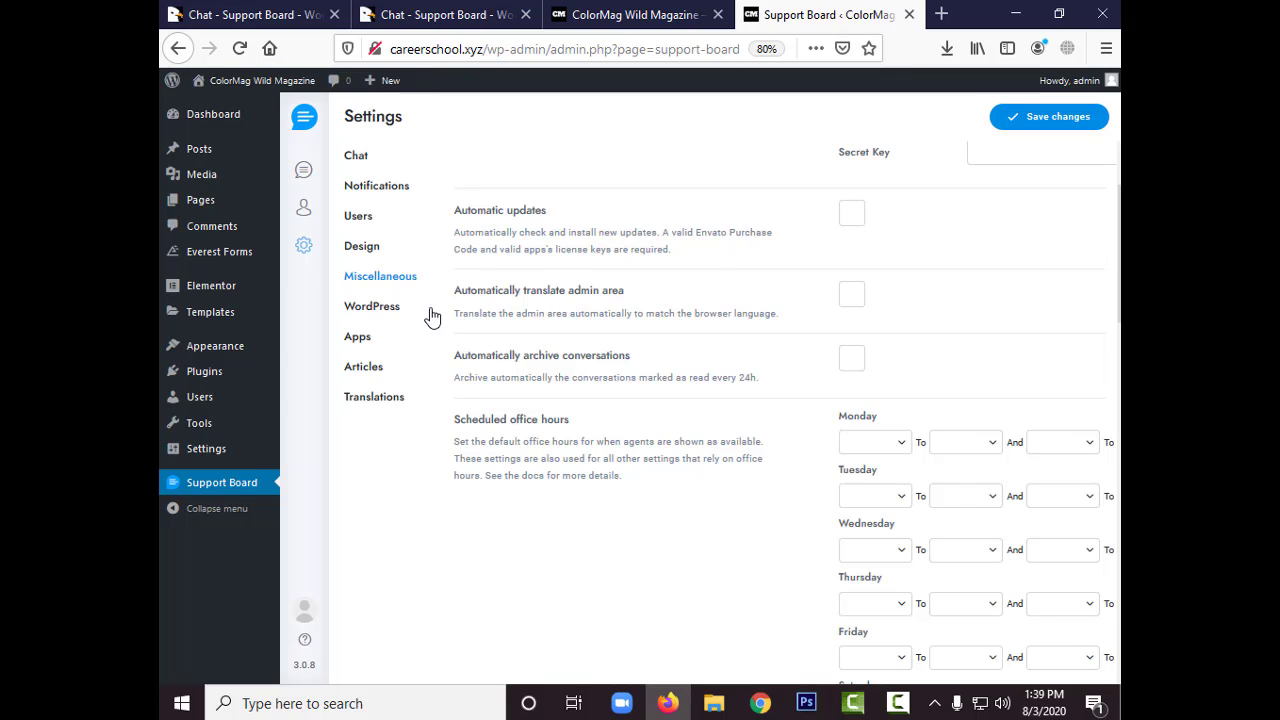
scroll(588, 397, down, 6)
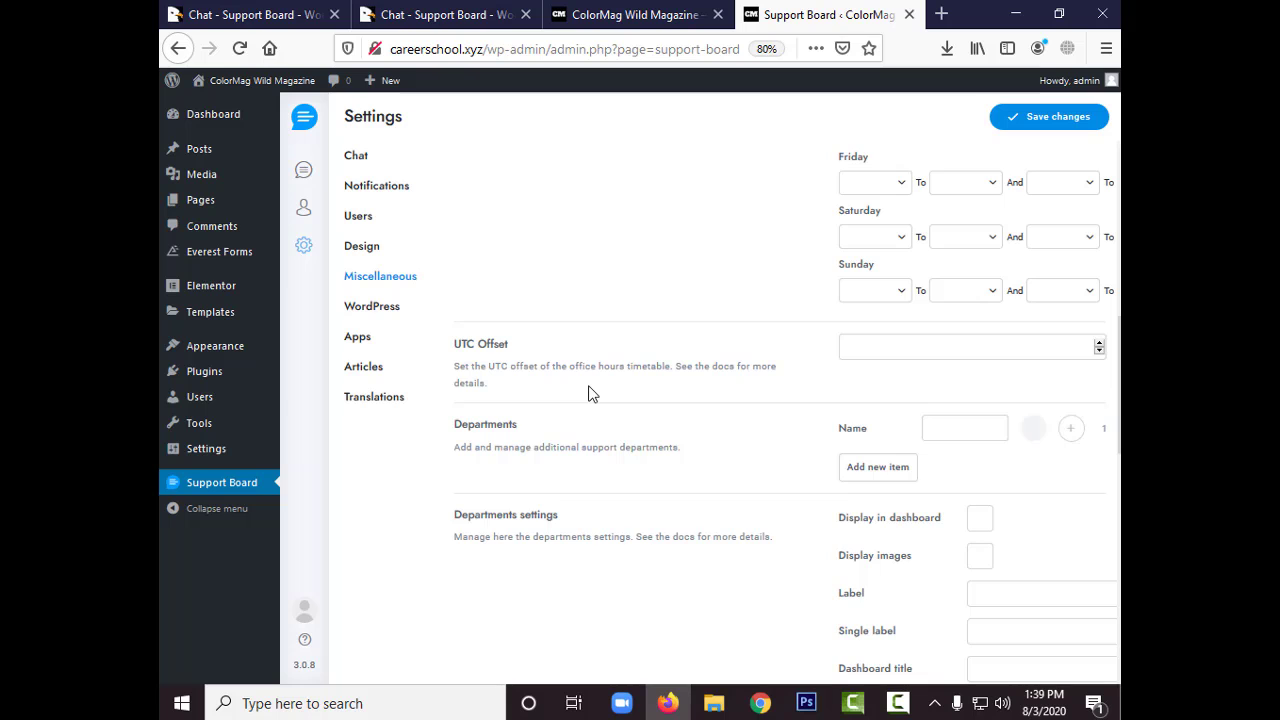
scroll(588, 393, down, 2)
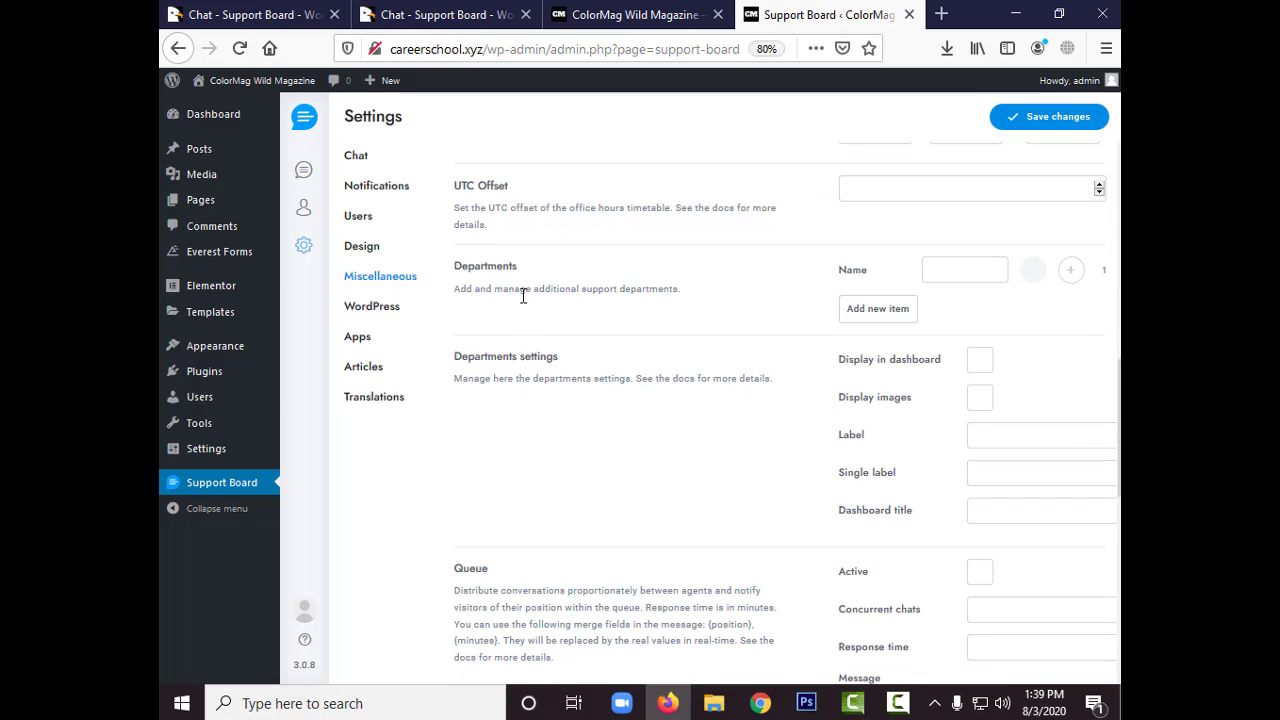
scroll(540, 360, down, 1)
scroll(551, 377, up, 1)
Look at the Departments name field and its image upload, closing the file chooser without selecting a file.
drag(467, 265, 520, 280)
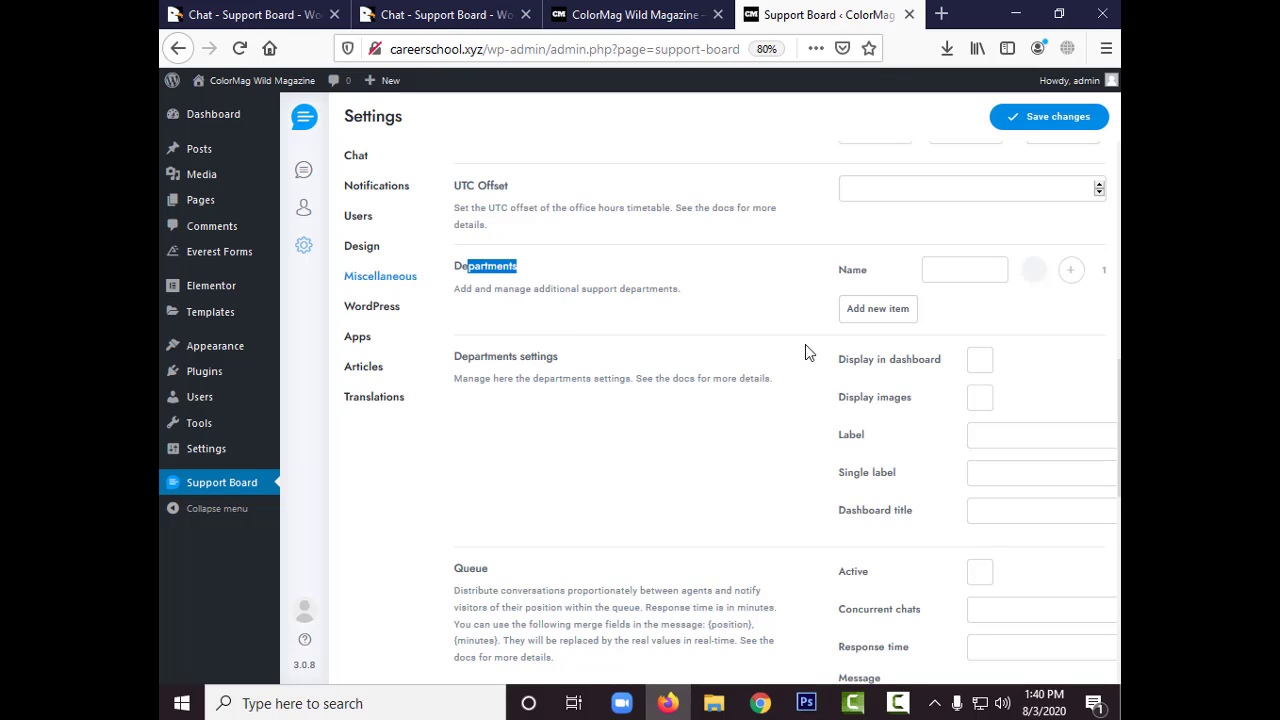
click(944, 275)
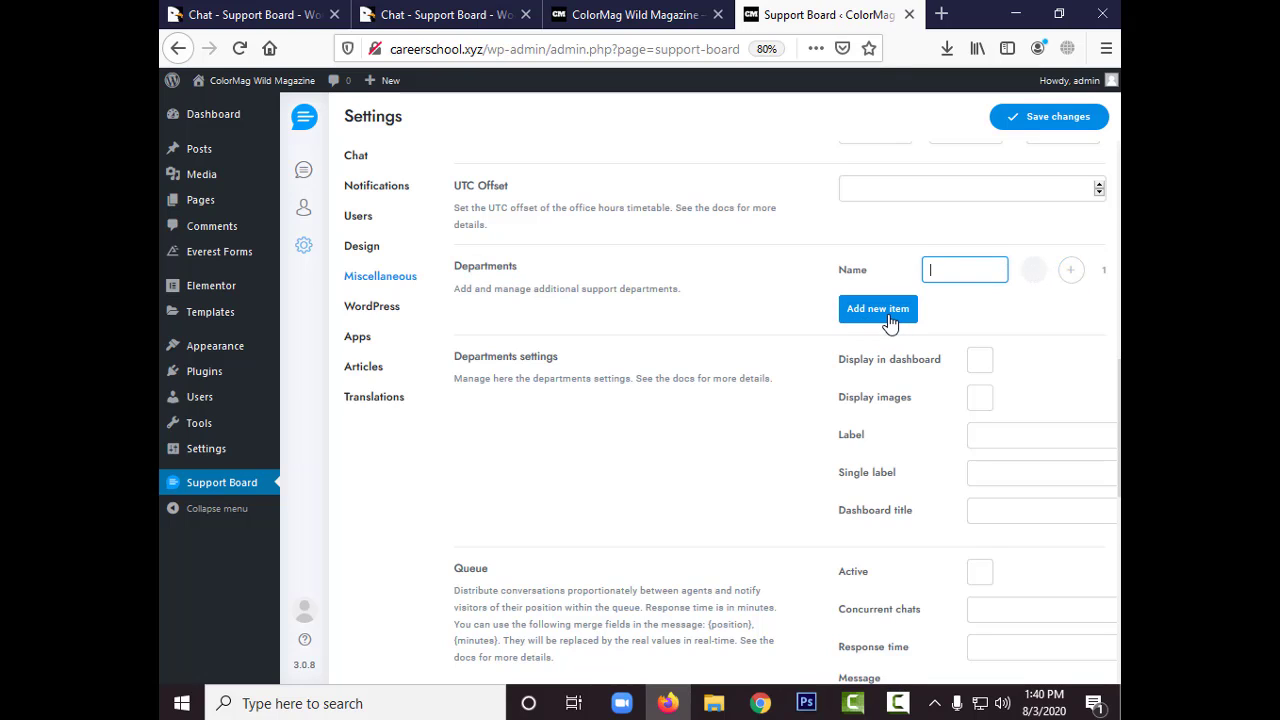
click(1073, 273)
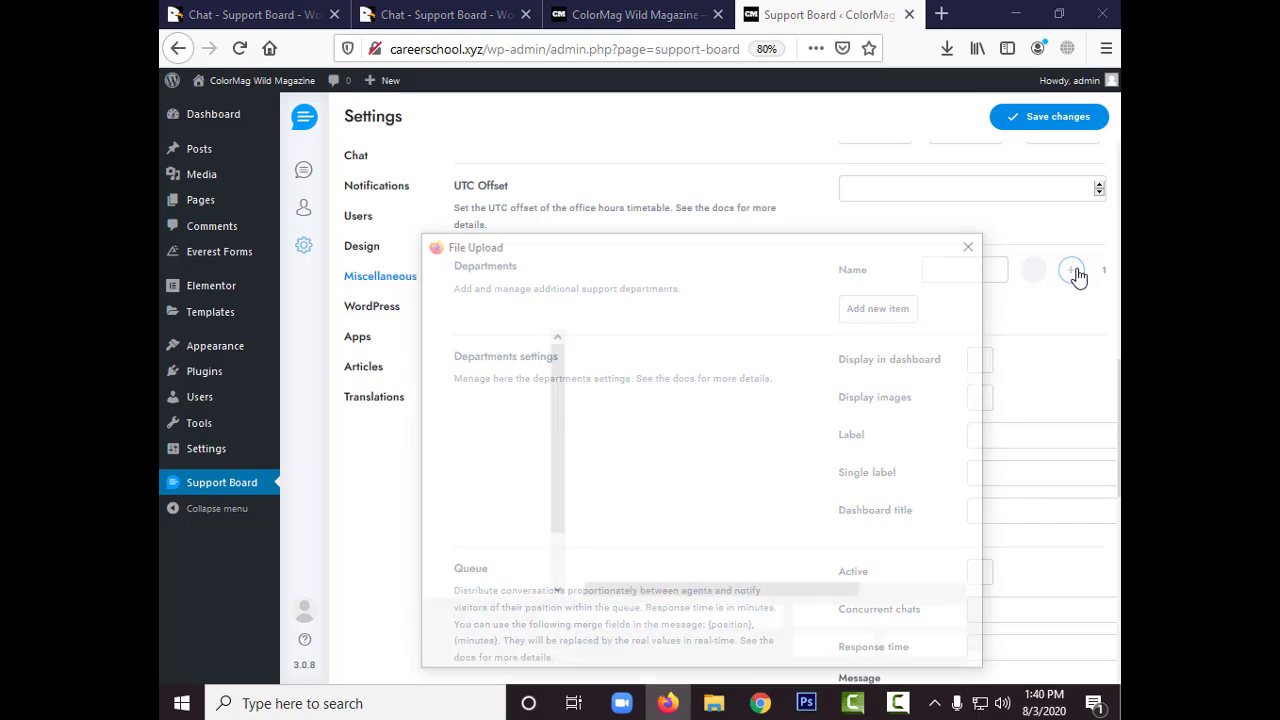
click(975, 243)
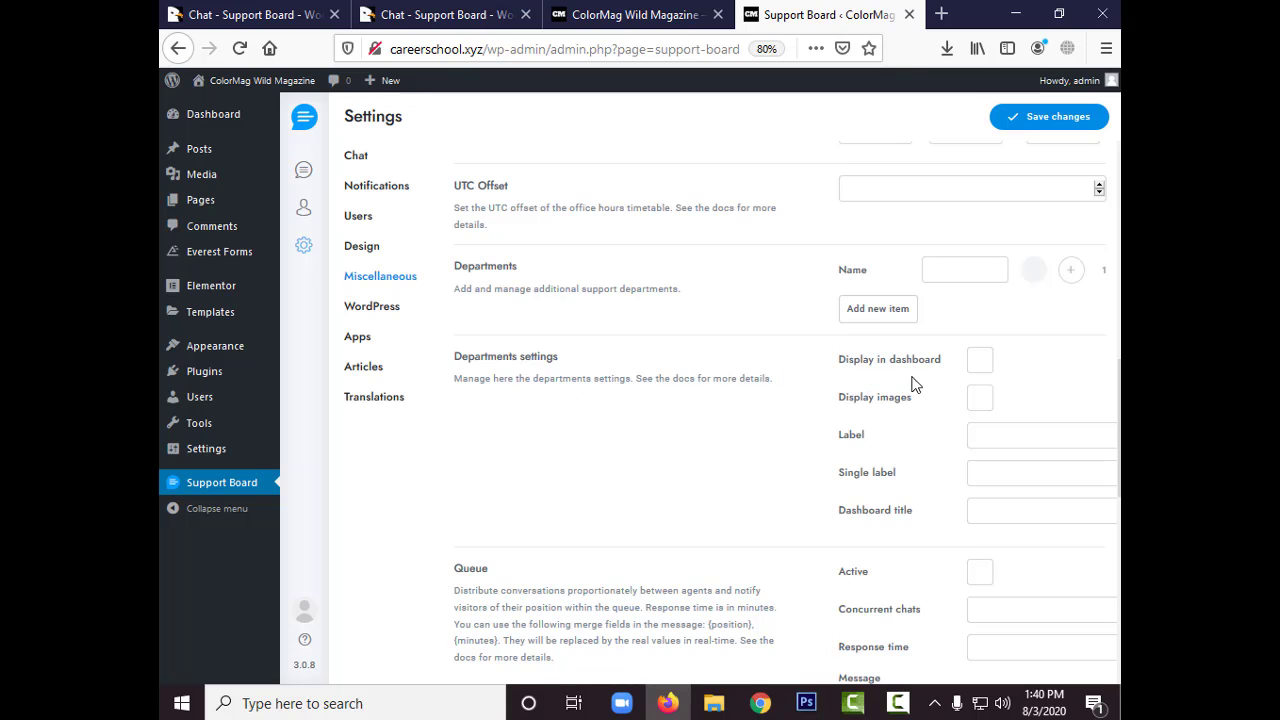
Try the Display images option in the Departments settings, view the Label and Dashboard title fields, and turn the option off.
scroll(920, 380, down, 1)
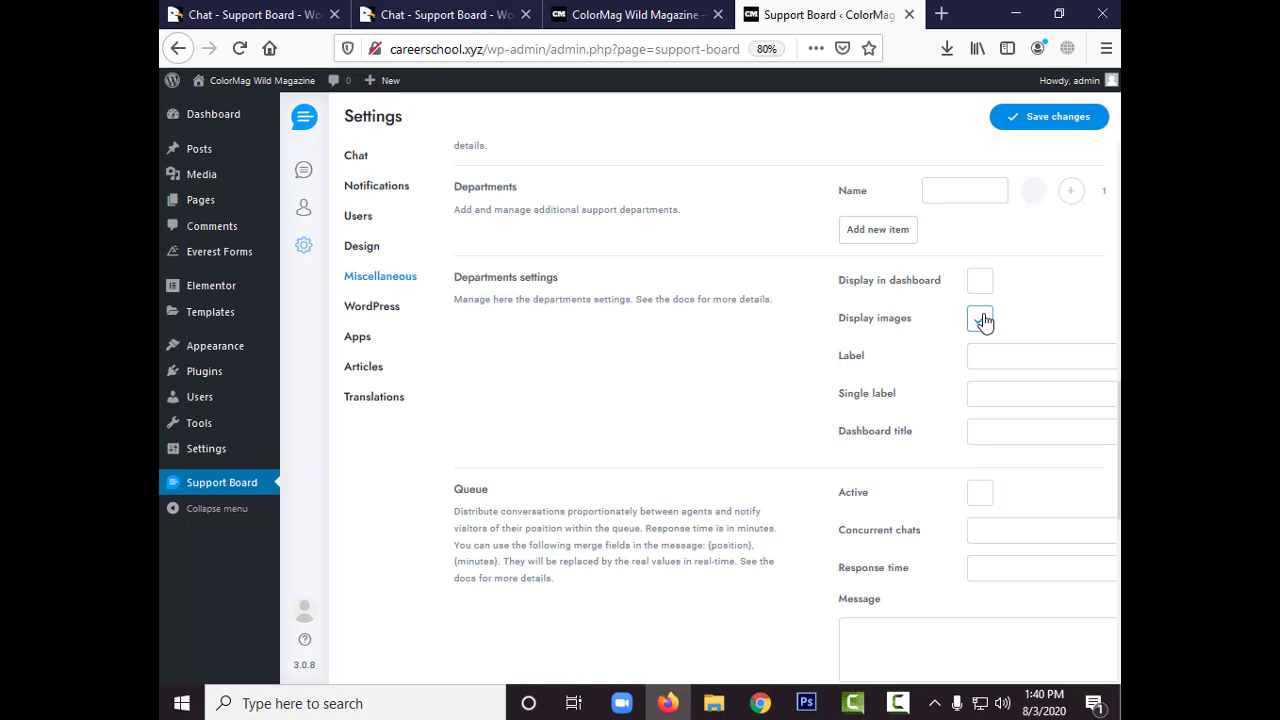
click(1012, 357)
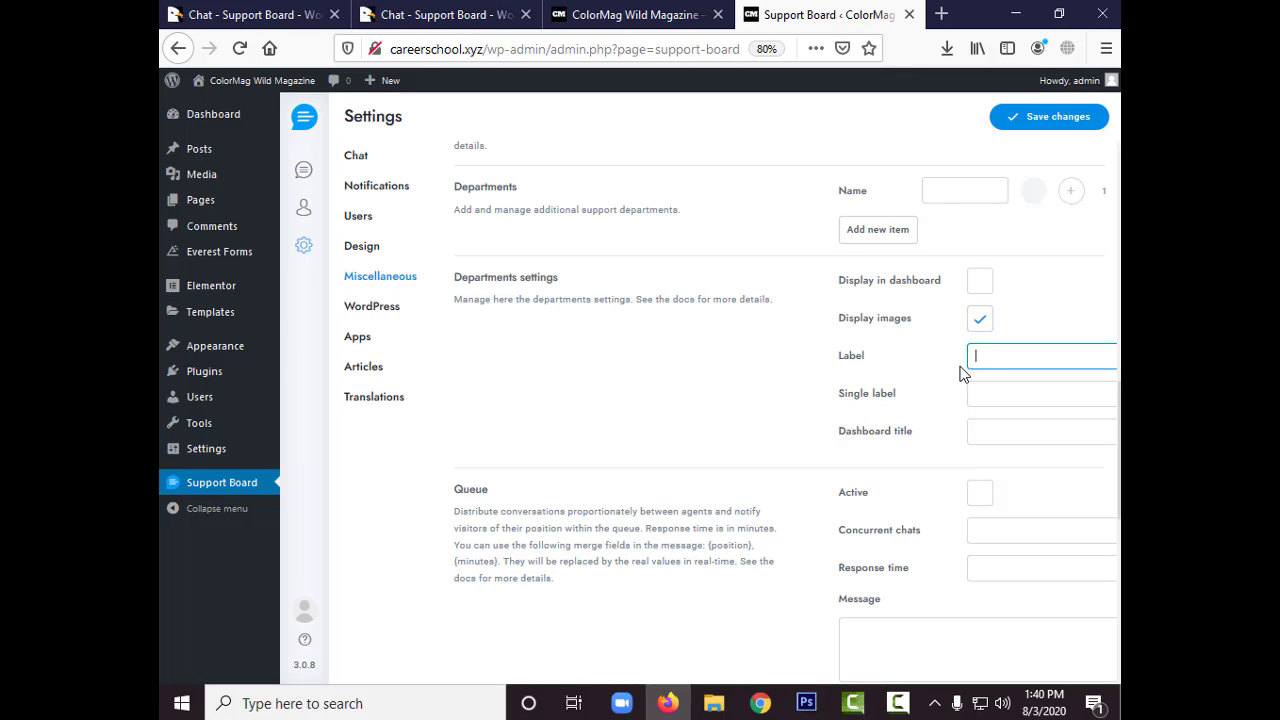
click(1017, 435)
click(971, 318)
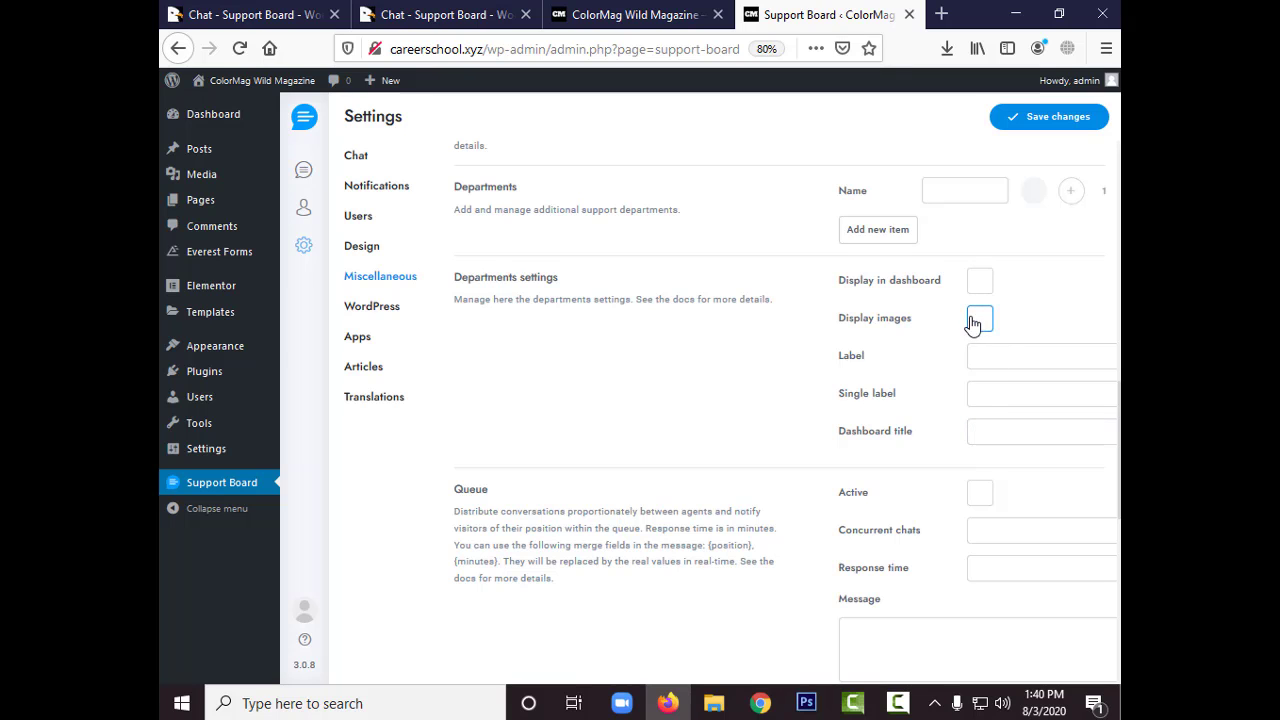
Examine the remaining Miscellaneous options from Queue through System requirements, and the WordPress settings from Display manually through Synchronize users.
scroll(671, 358, down, 3)
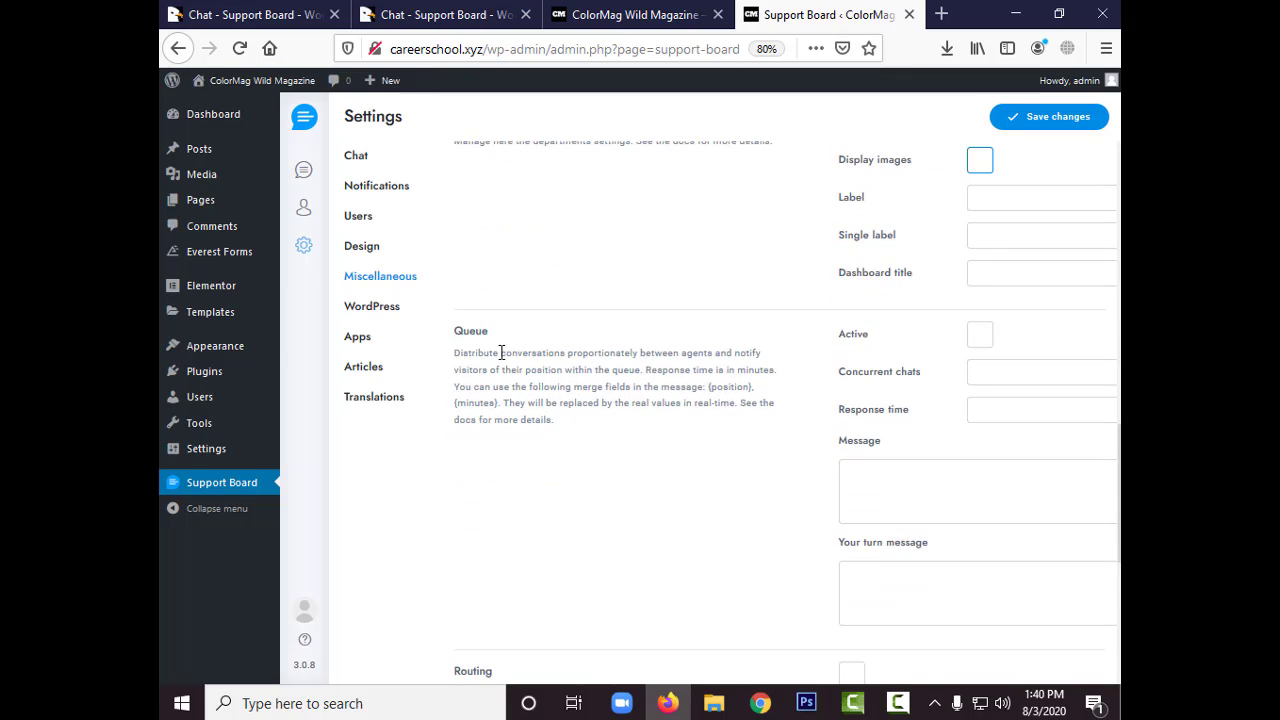
scroll(505, 360, down, 7)
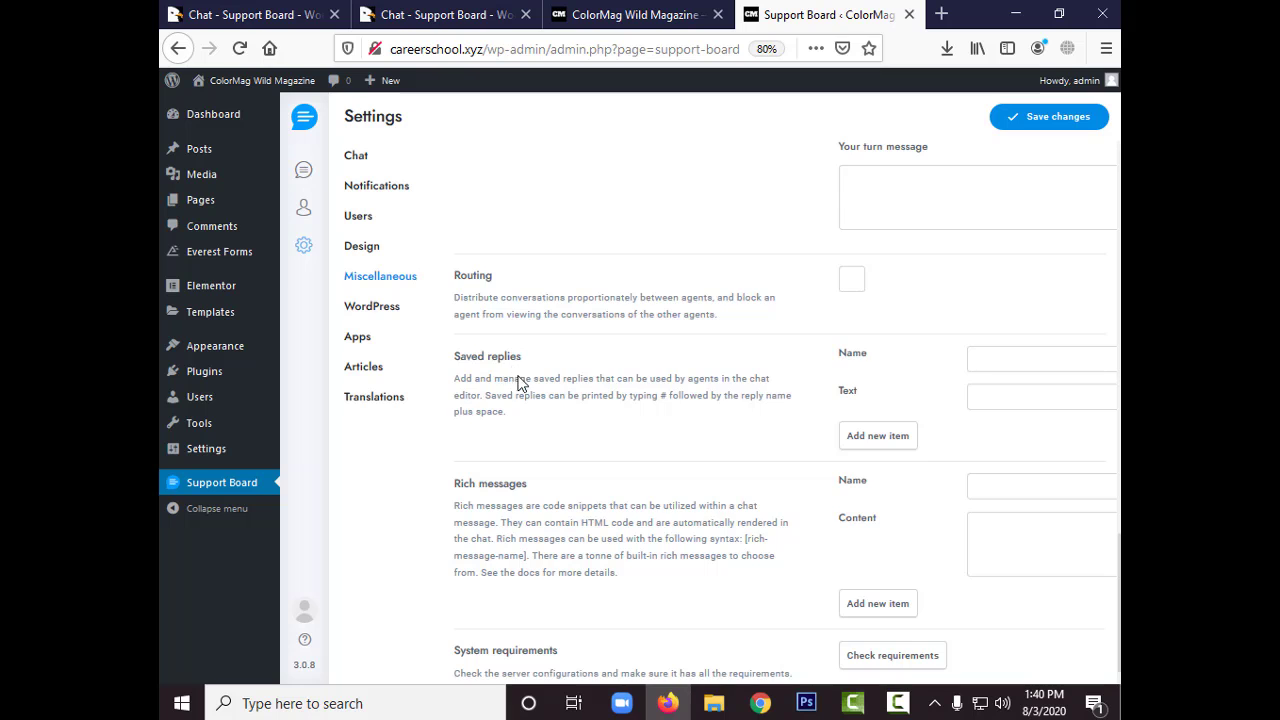
scroll(521, 395, down, 1)
scroll(590, 543, up, 8)
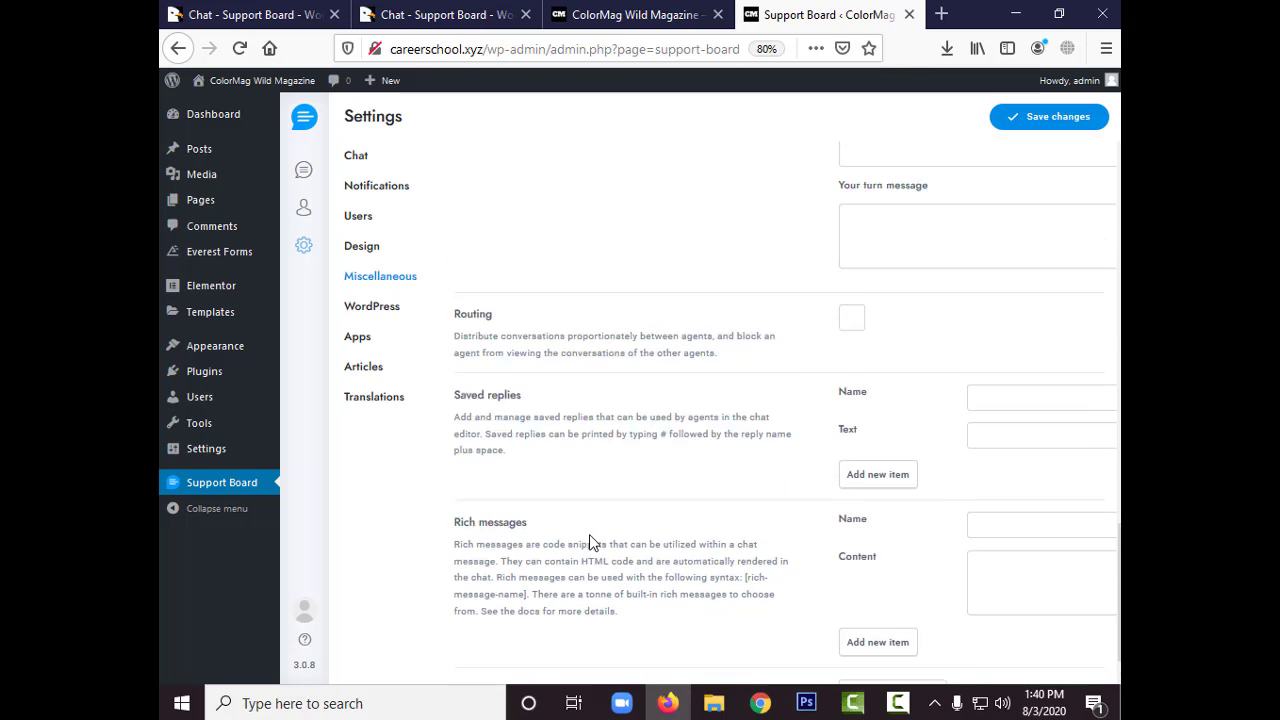
click(376, 306)
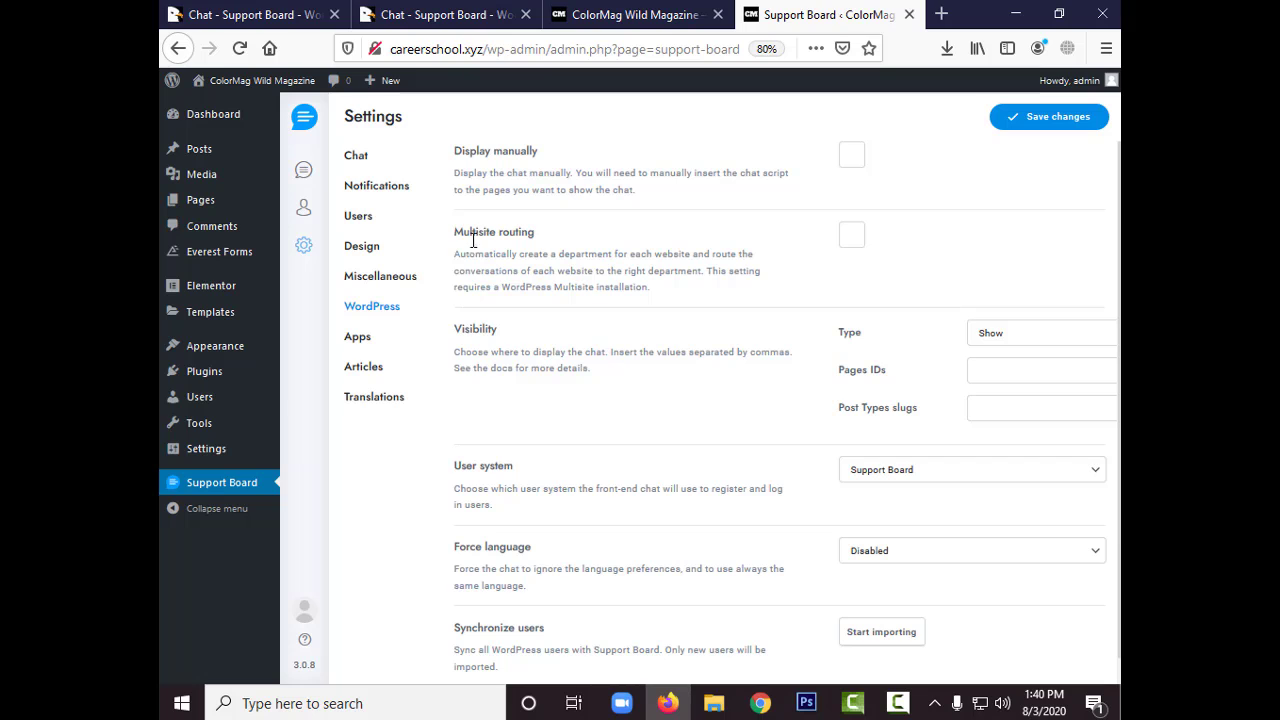
scroll(520, 340, down, 1)
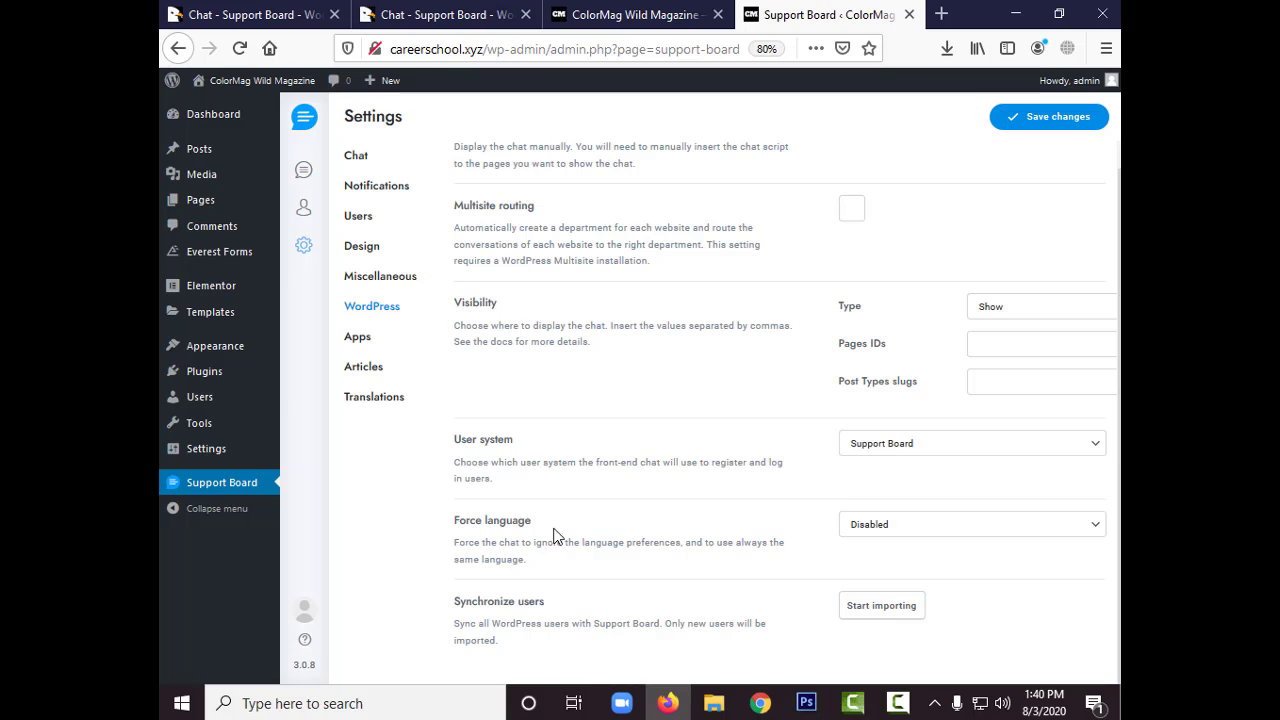
Open the Apps settings and view the Slack, Dialogflow and Tickets license dialogs, closing each one without activating it.
click(376, 336)
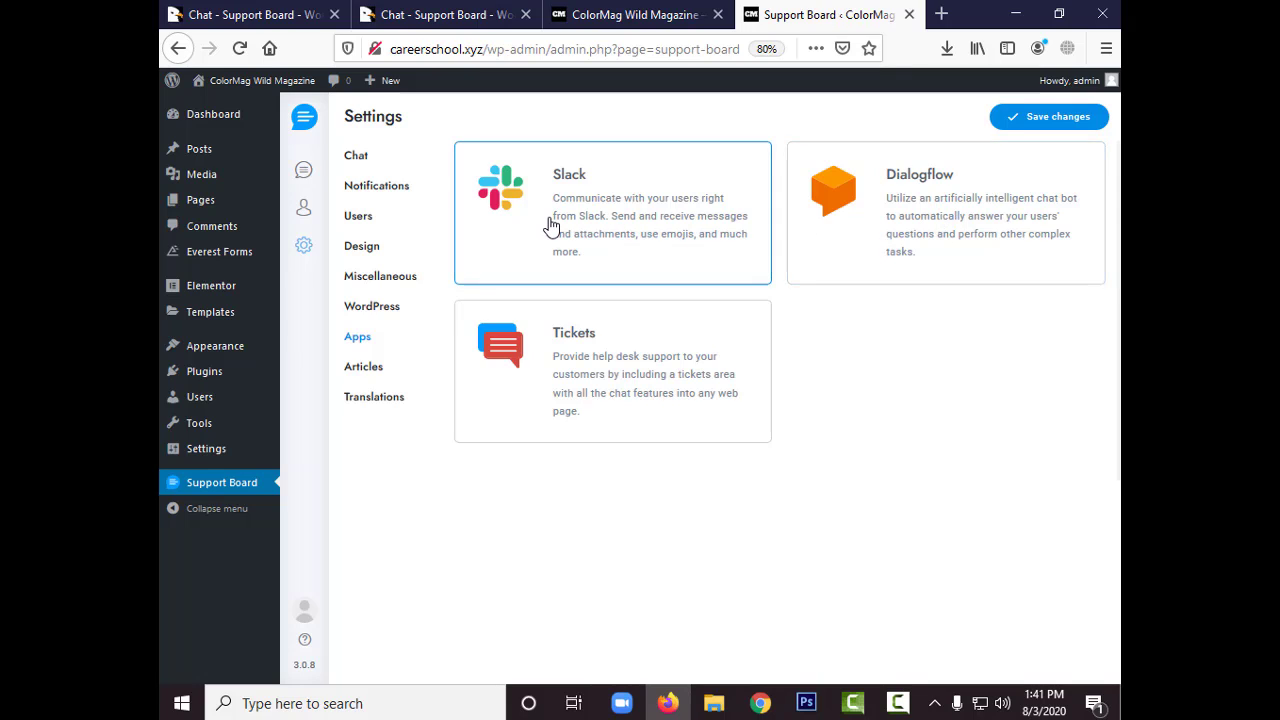
click(604, 272)
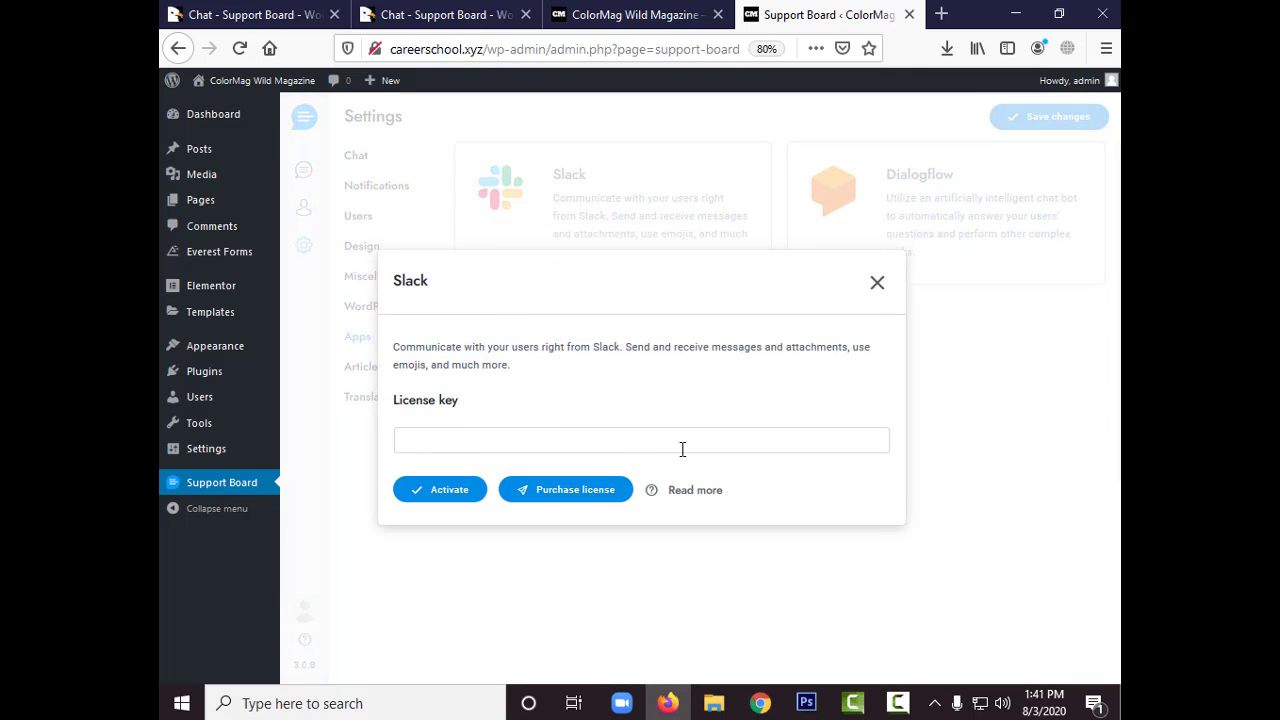
click(877, 282)
click(950, 200)
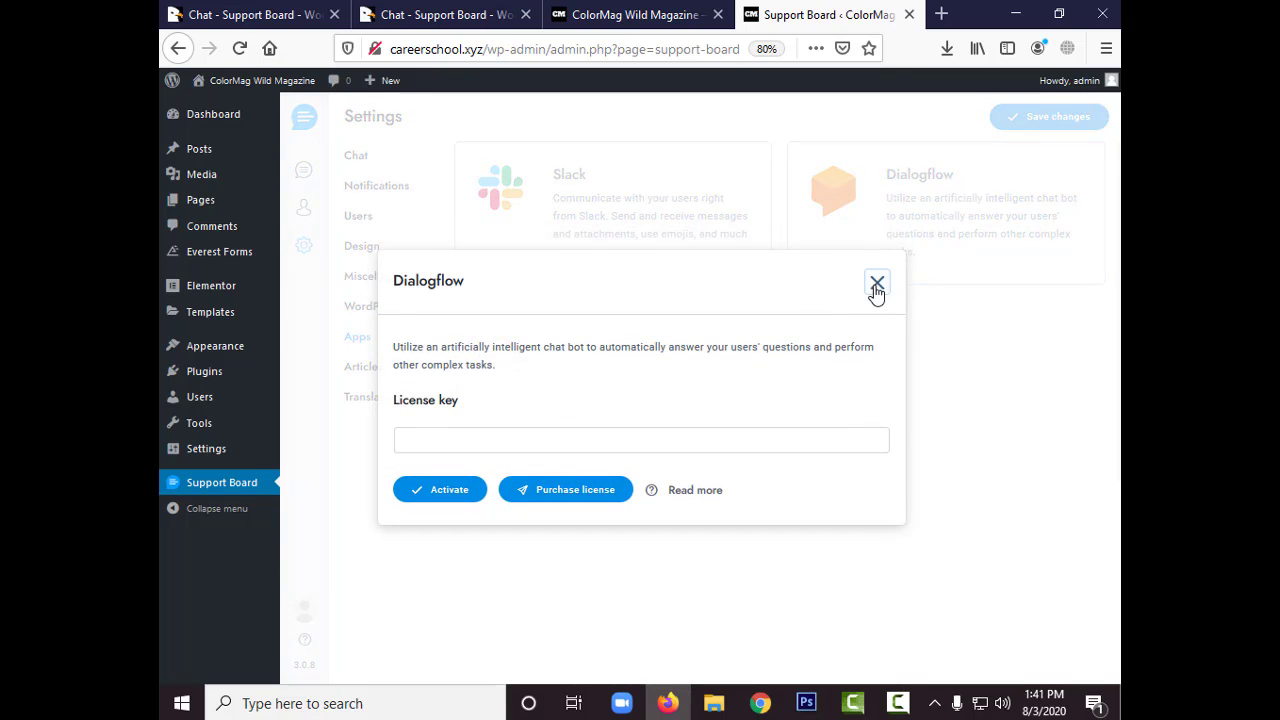
click(877, 286)
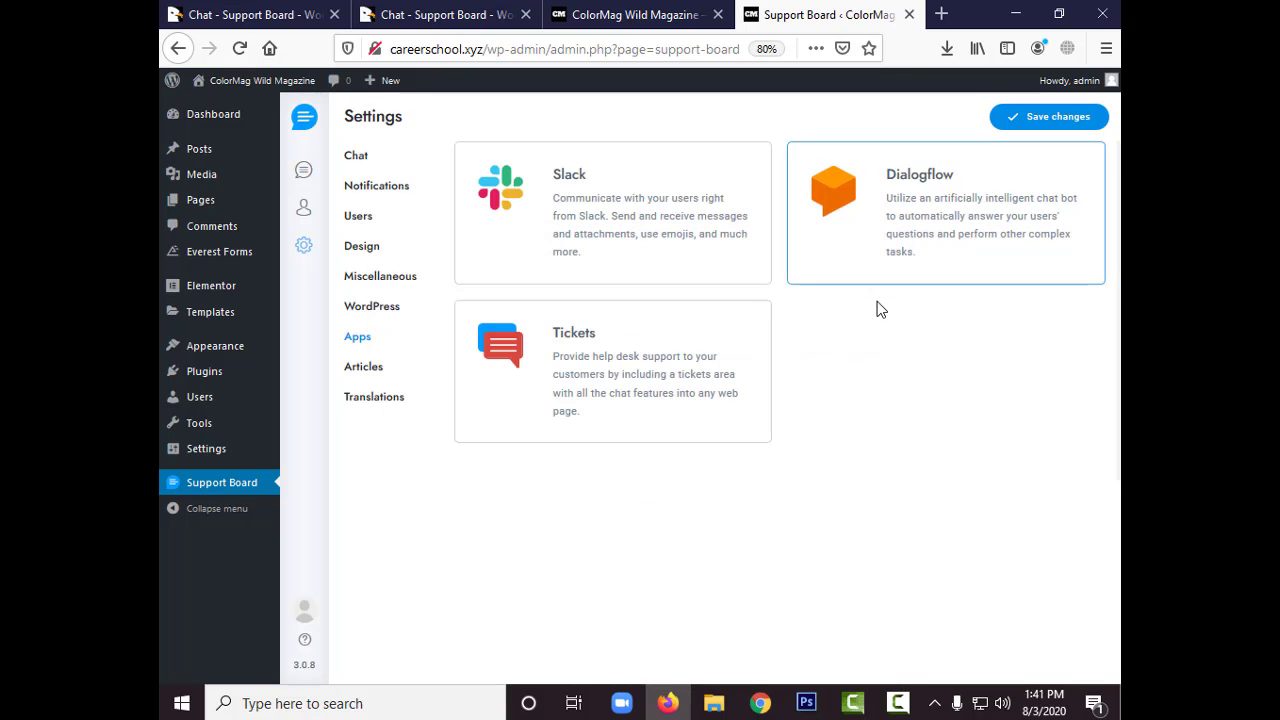
click(645, 398)
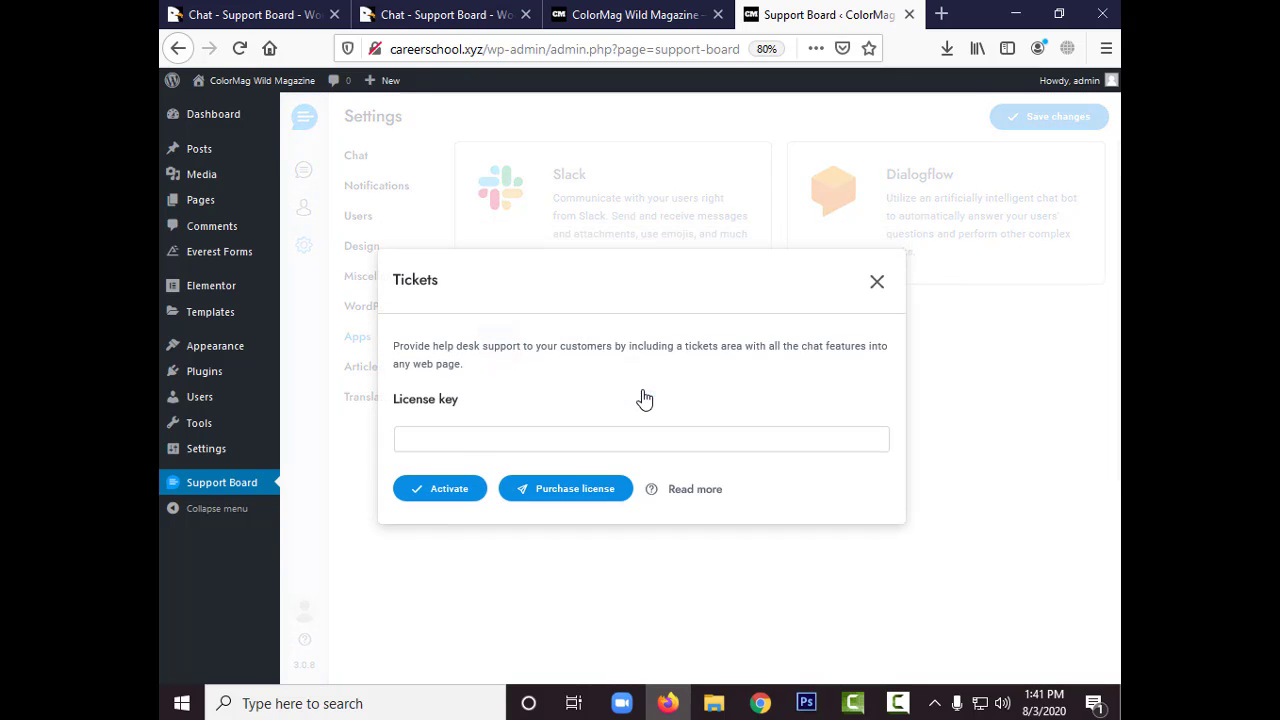
click(876, 284)
View the Articles settings with their title, content and external link fields, and look through the available languages in the Translations settings.
click(366, 369)
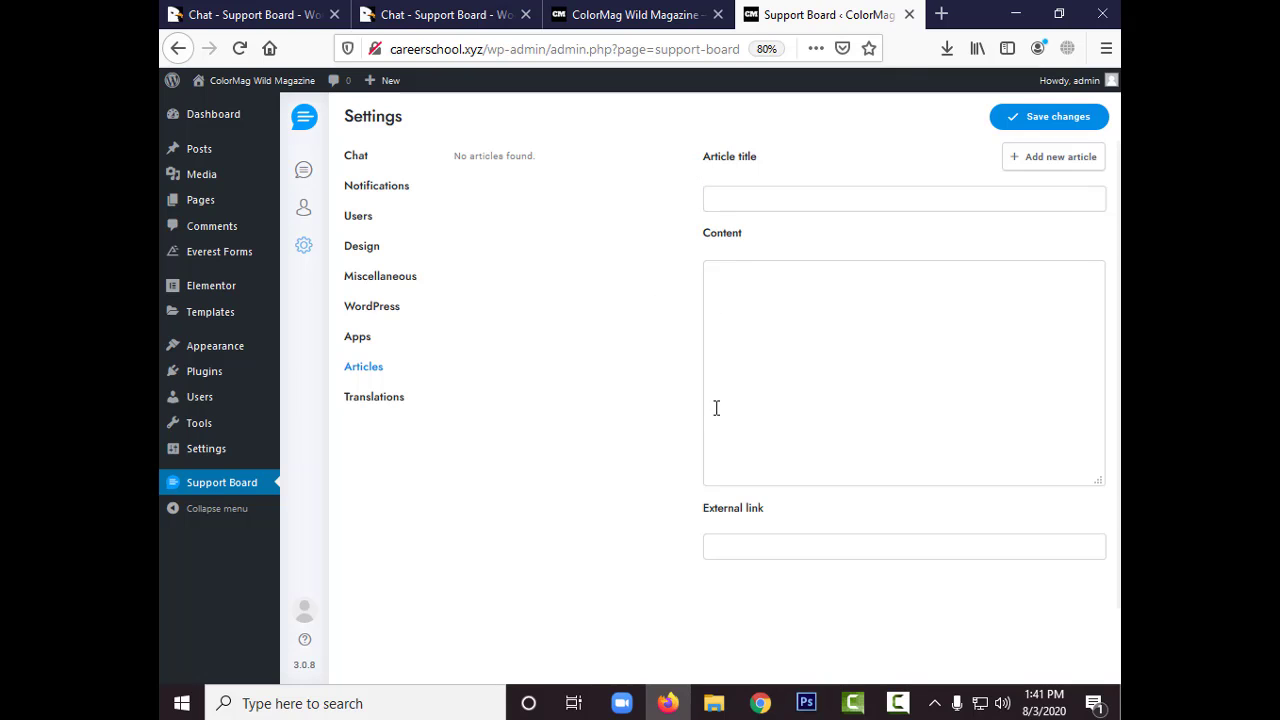
click(385, 399)
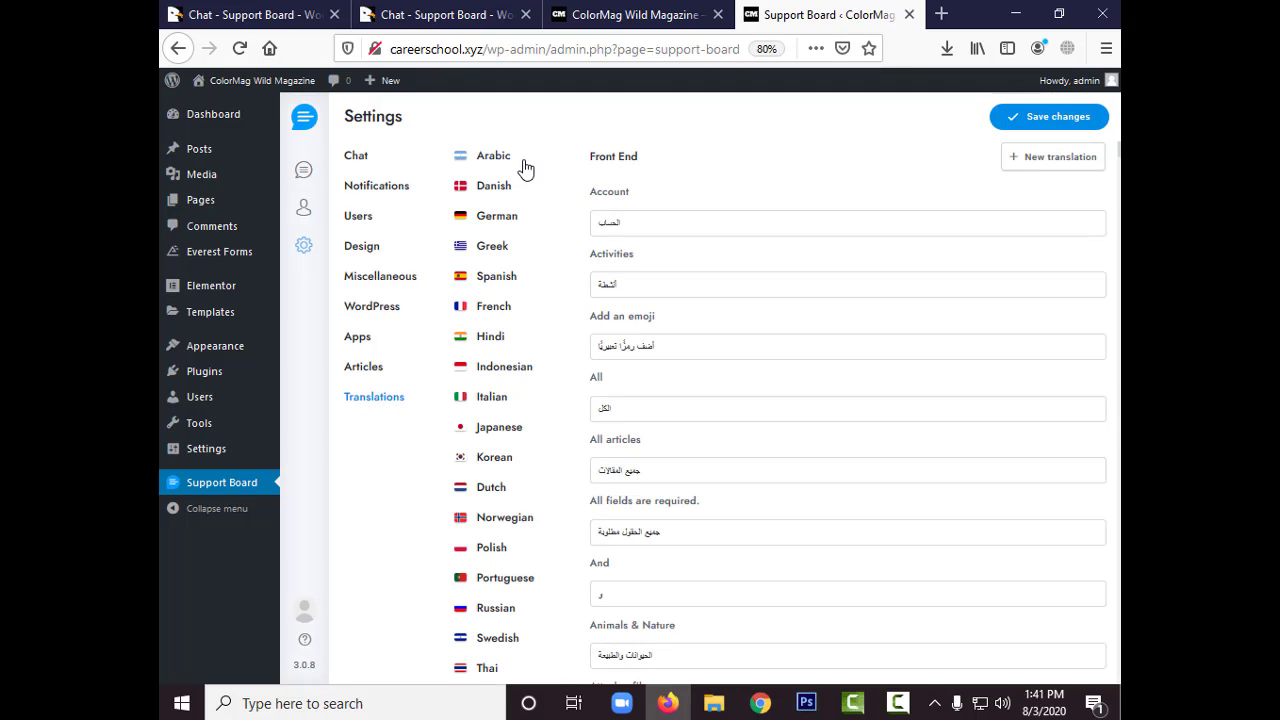
scroll(556, 443, down, 3)
scroll(556, 443, down, 8)
scroll(554, 440, up, 12)
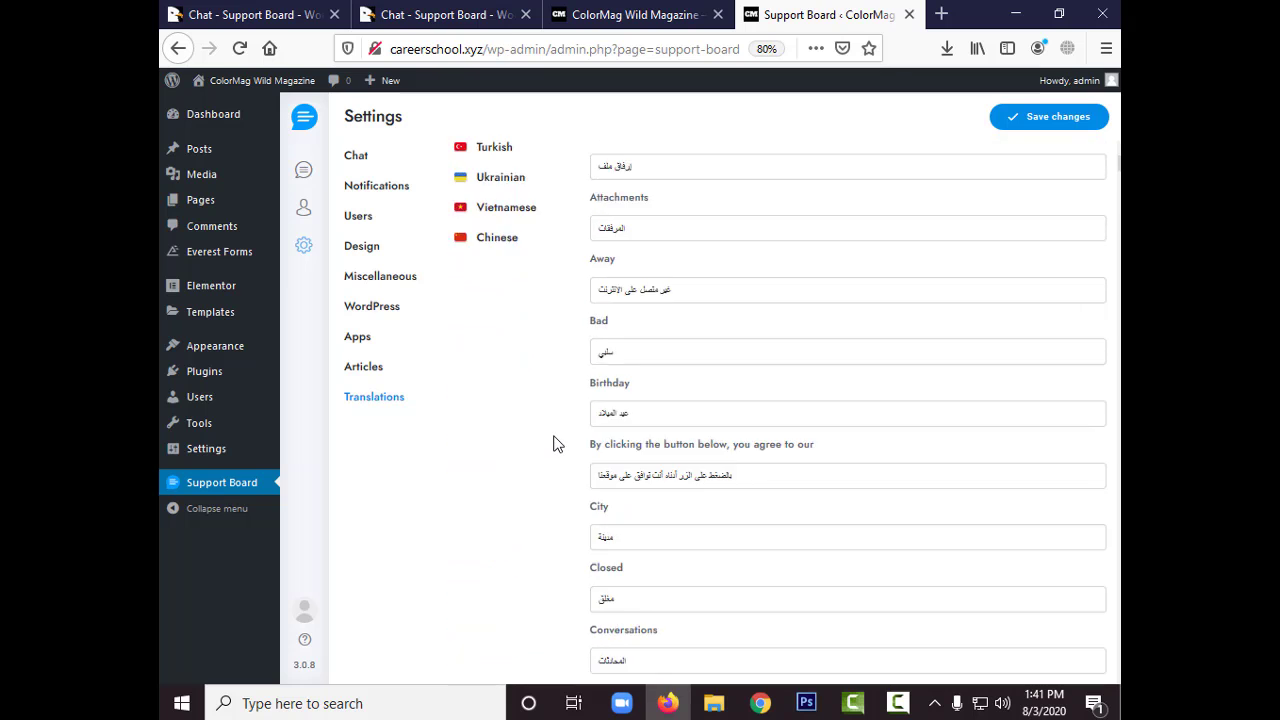
Return to the Chat settings, view the magazine site's home page, and switch to Chrome to see the chat widget as a visitor.
click(357, 160)
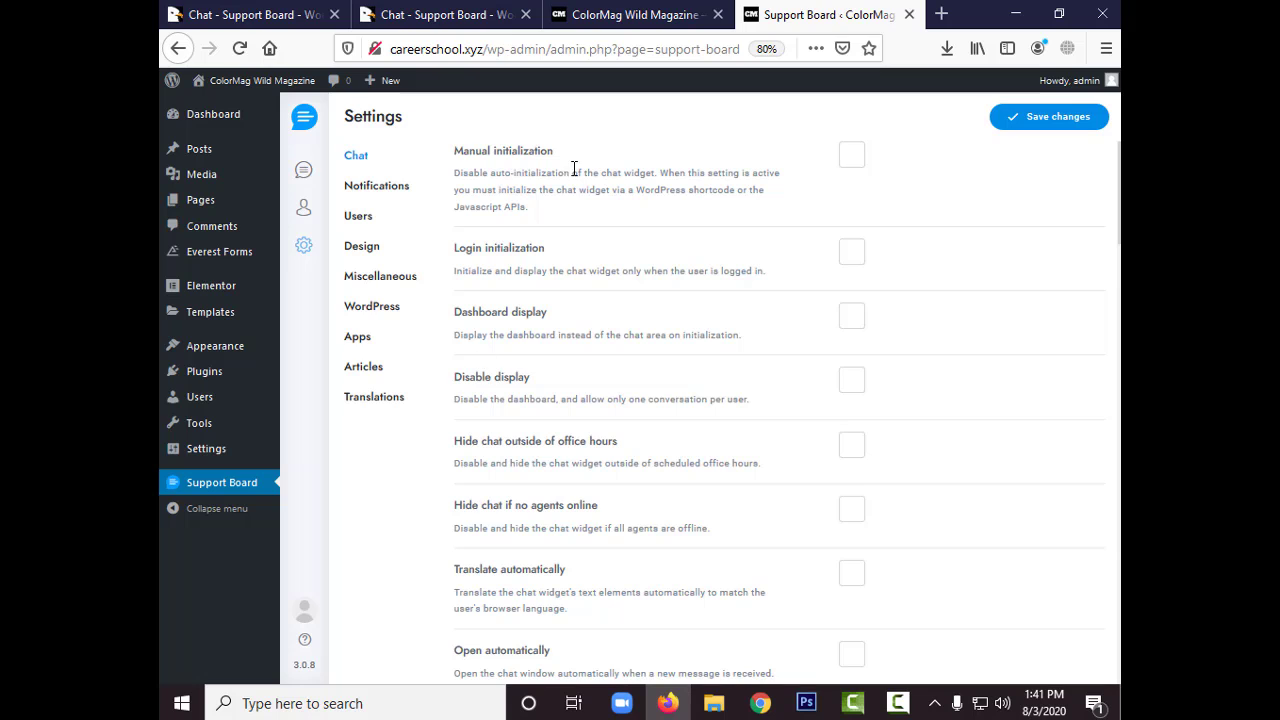
click(620, 20)
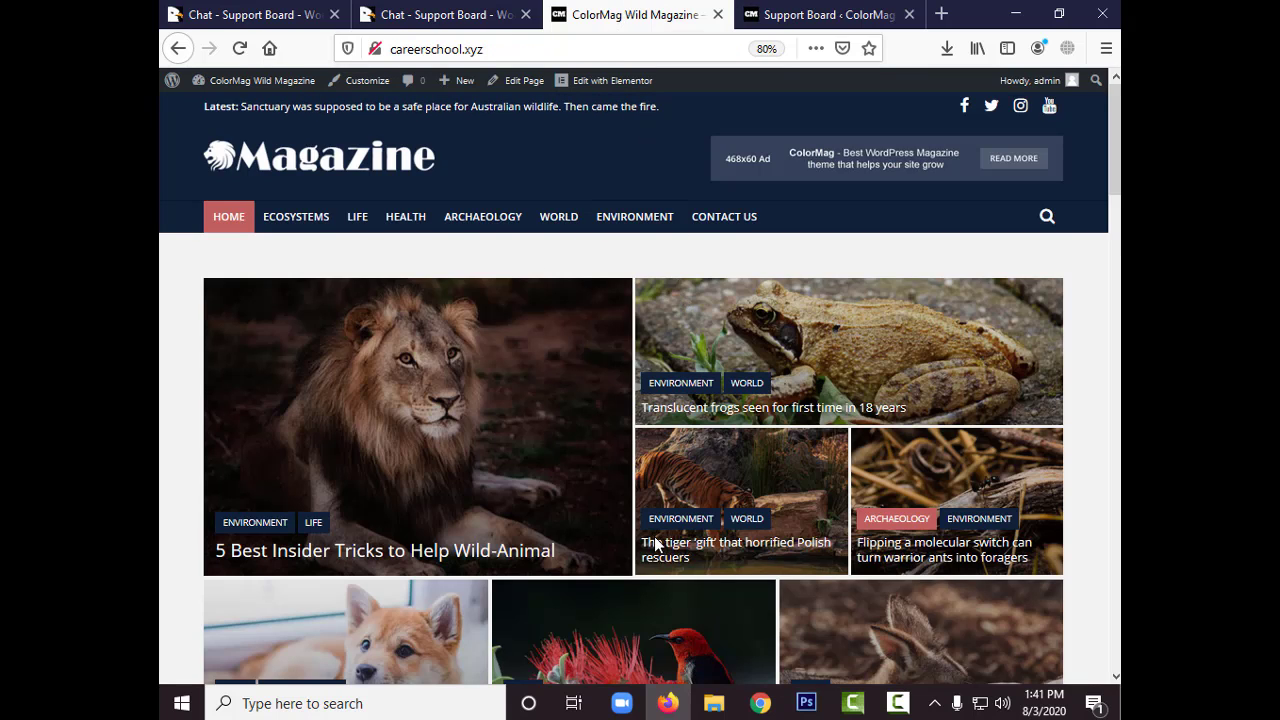
click(761, 705)
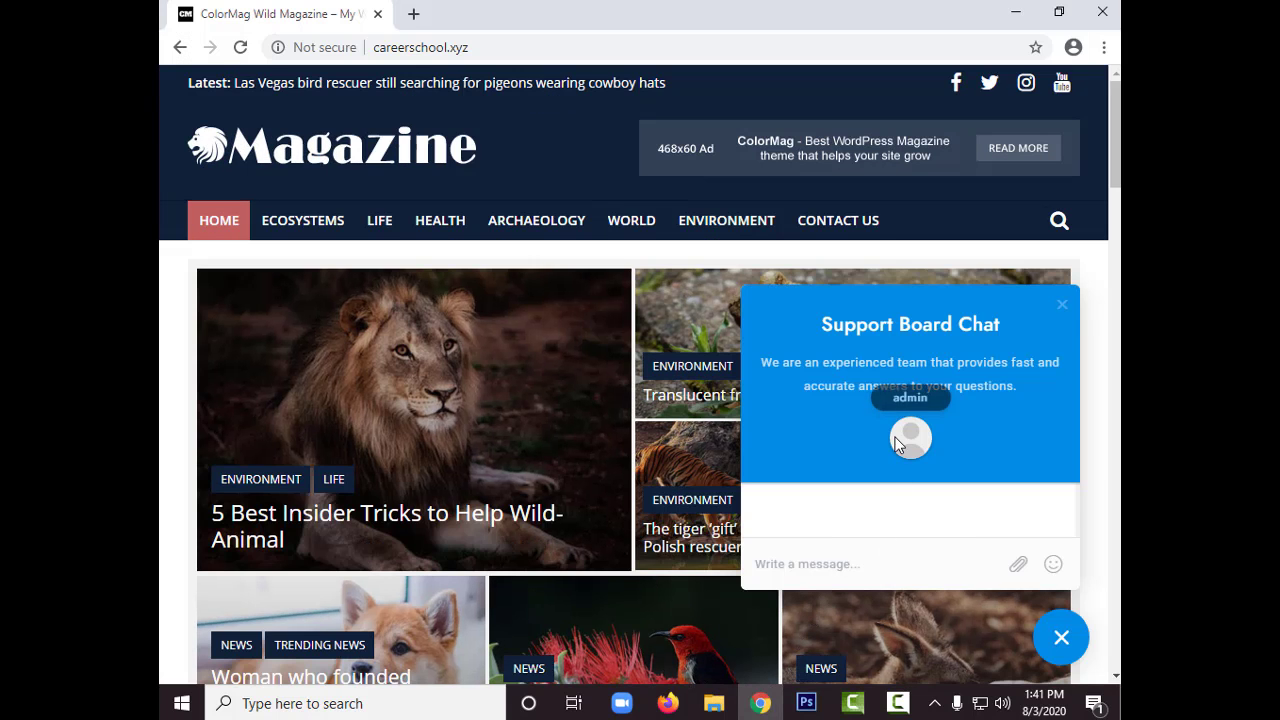